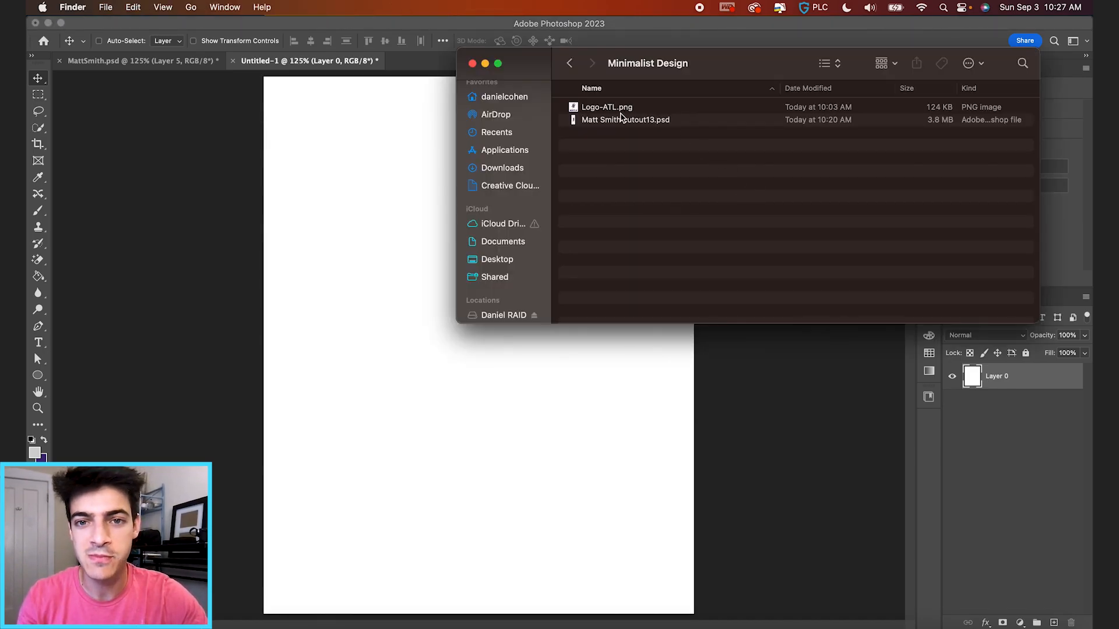
Place the leaping player cutout on the poster at about 50% size and select the background layer.
{"action": "left_click_drag", "start_coordinate": [622, 117], "coordinate": [528, 412]}
{"action": "left_click_drag", "start_coordinate": [560, 76], "coordinate": [548, 170]}
{"action": "key", "text": "Return"}
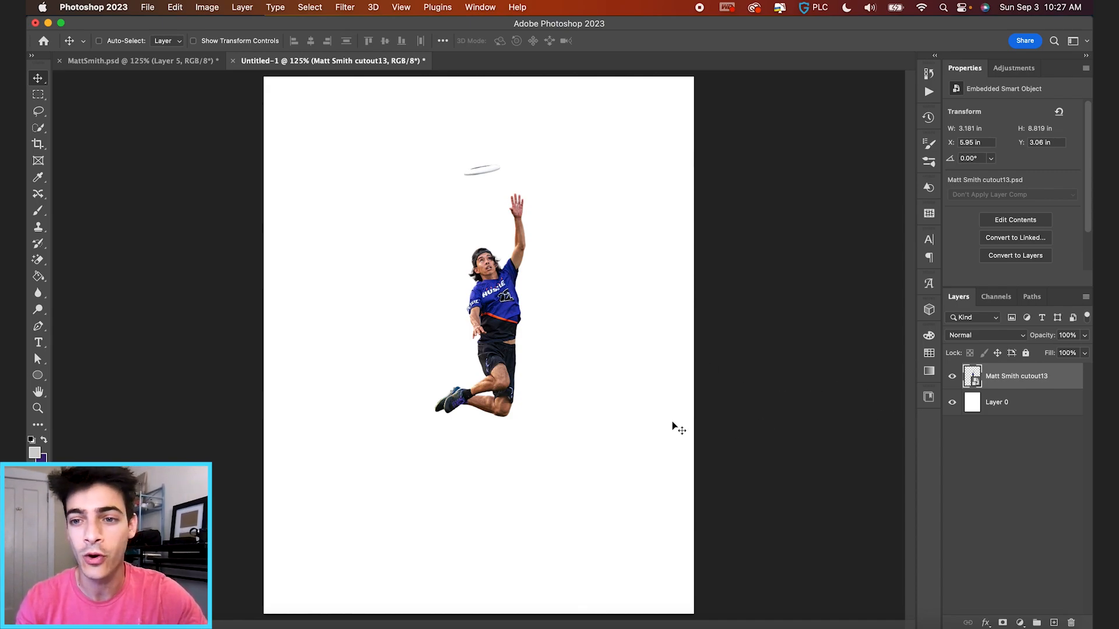
{"action": "left_click", "coordinate": [985, 410]}
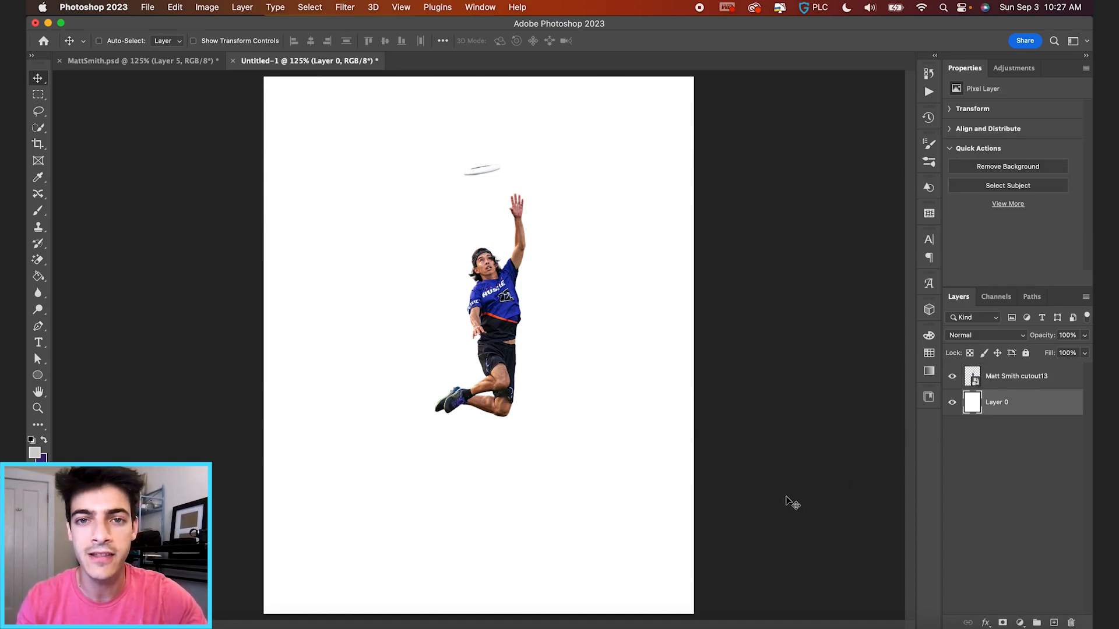
Add a radial Gradient Overlay to Layer 0 with an f5f5f5 inner stop and its grey outer stop pushed outward.
{"action": "left_click", "coordinate": [985, 623]}
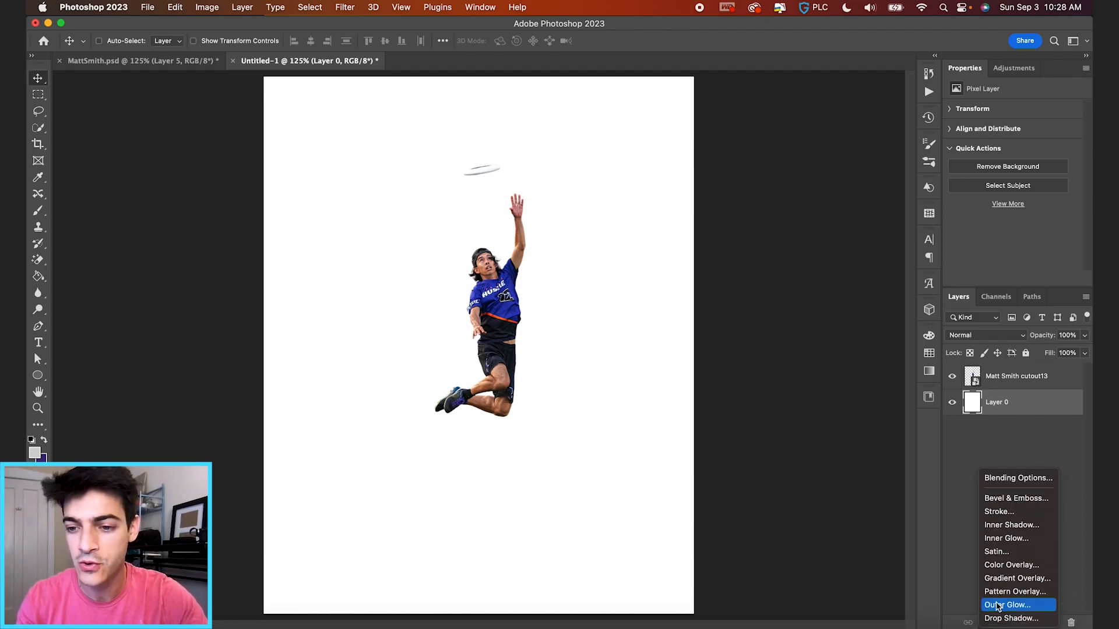
{"action": "left_click", "coordinate": [1011, 578]}
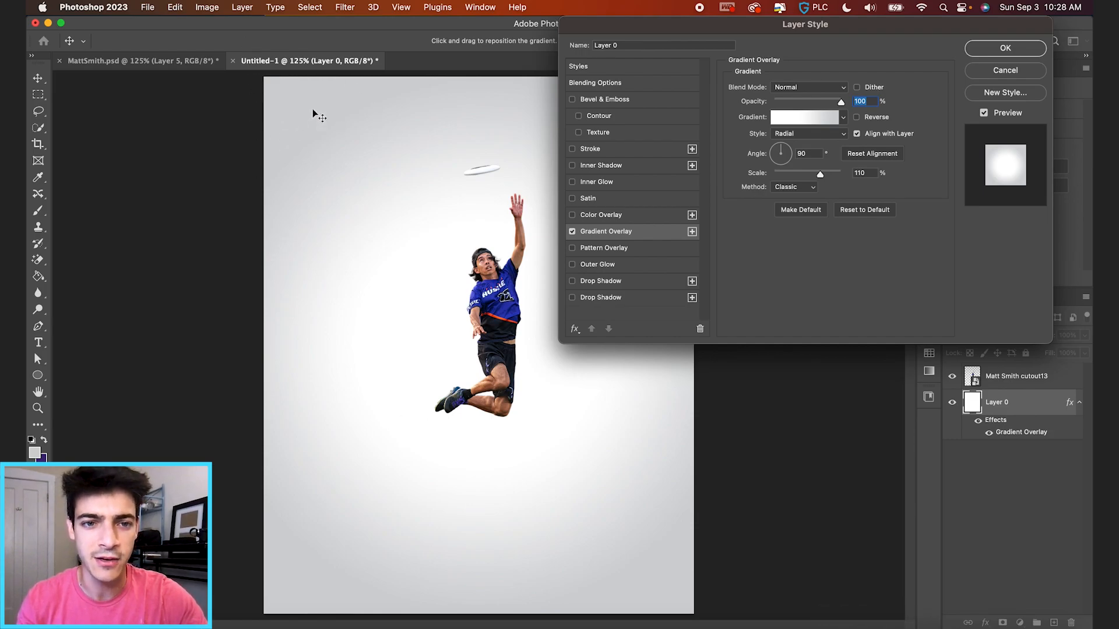
{"action": "left_click_drag", "start_coordinate": [663, 29], "coordinate": [639, 29]}
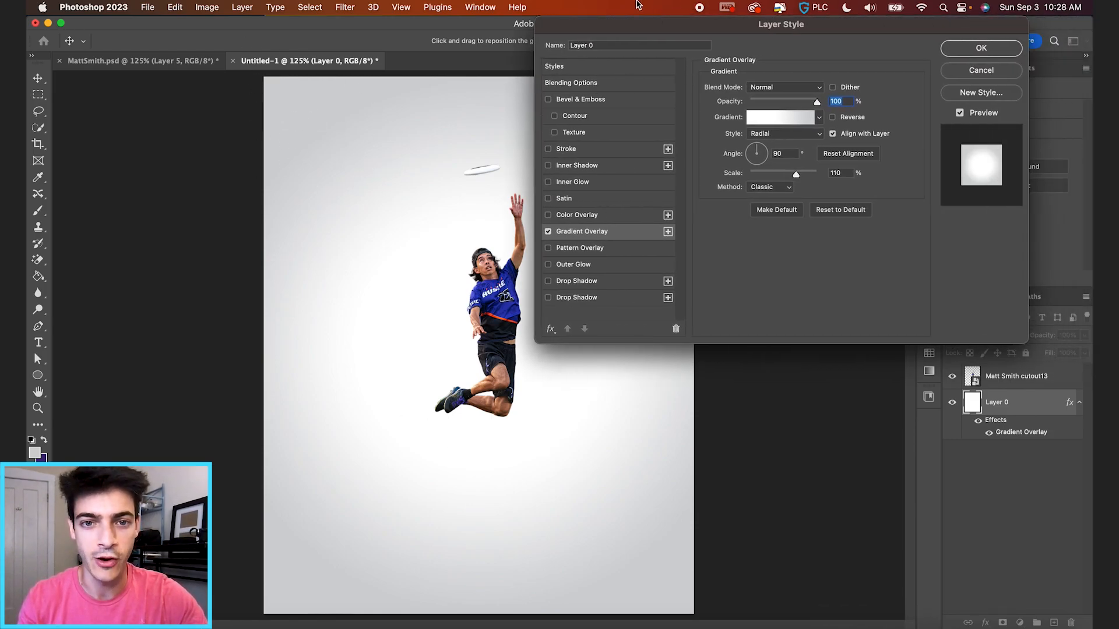
{"action": "left_click", "coordinate": [772, 121]}
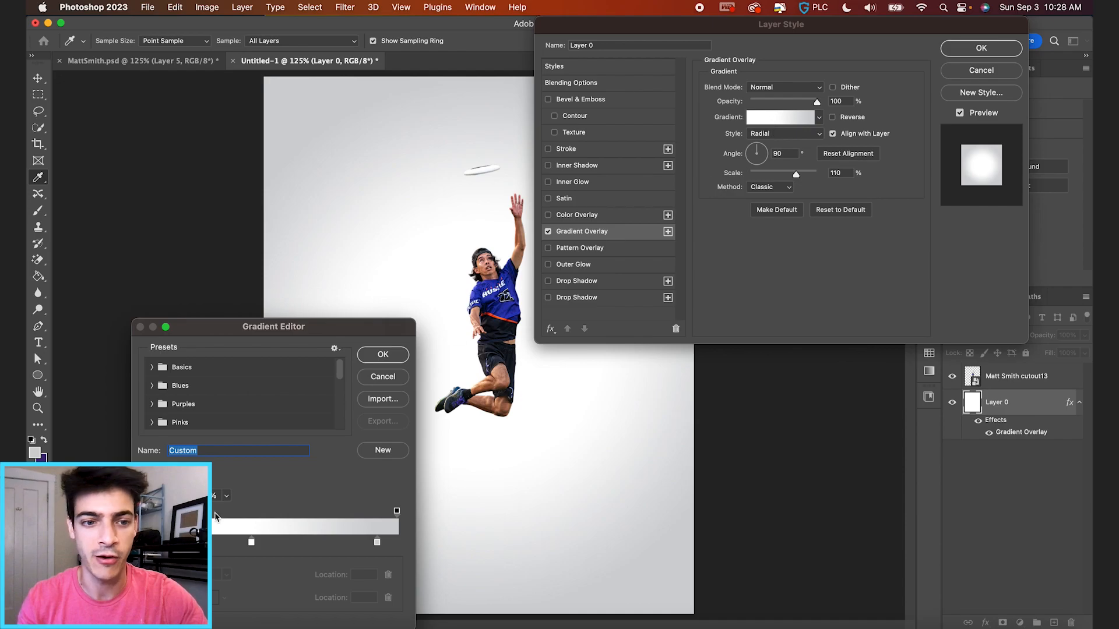
{"action": "double_click", "coordinate": [251, 543]}
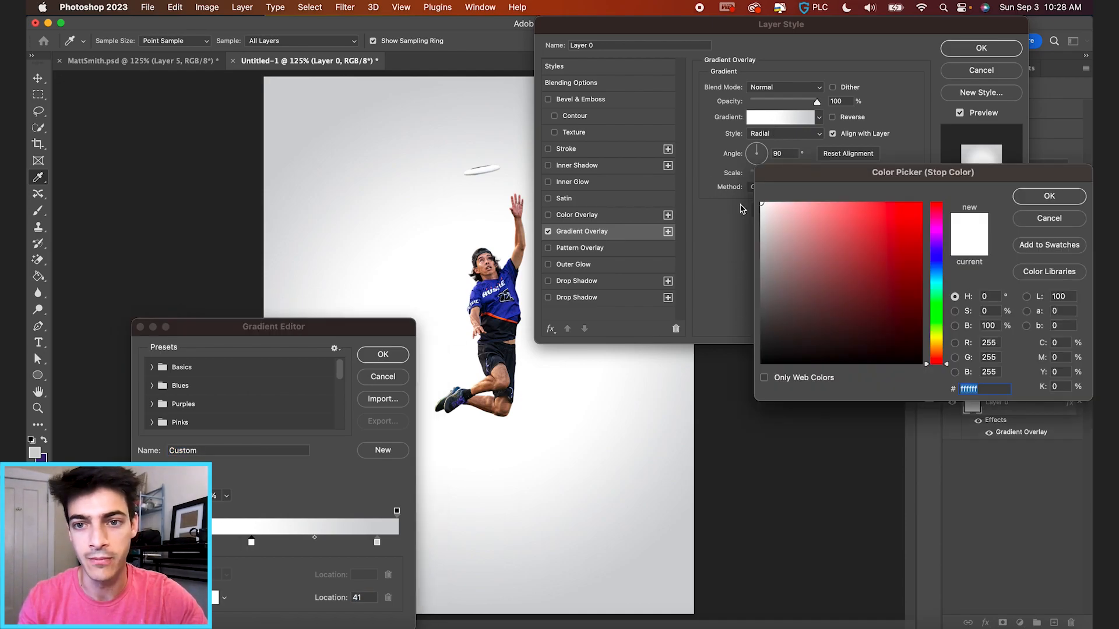
{"action": "left_click", "coordinate": [759, 209]}
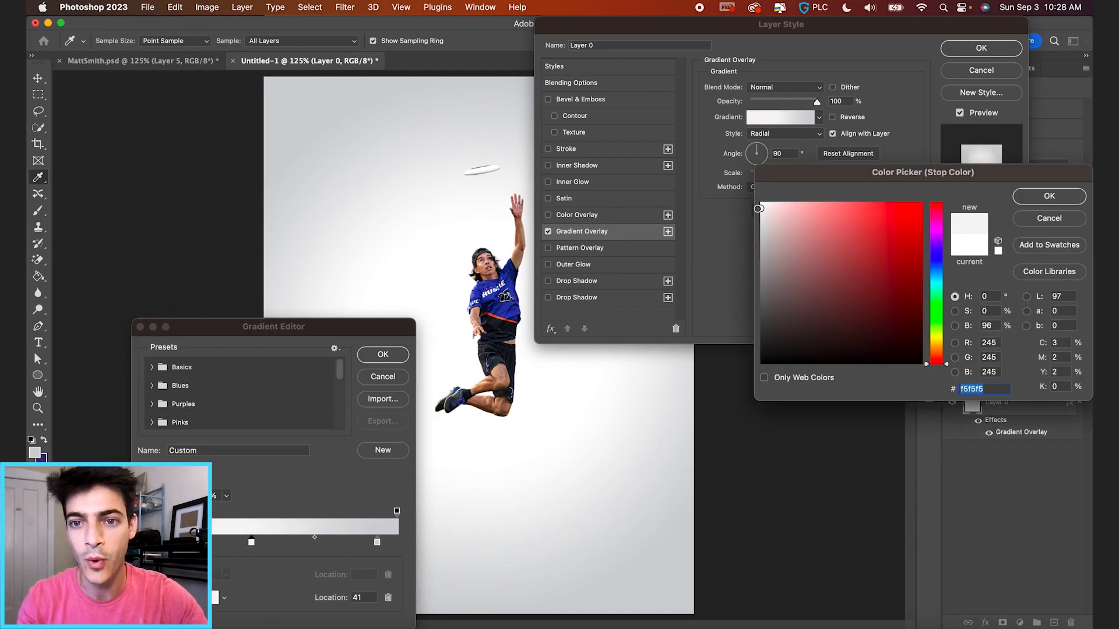
{"action": "key", "text": "Return"}
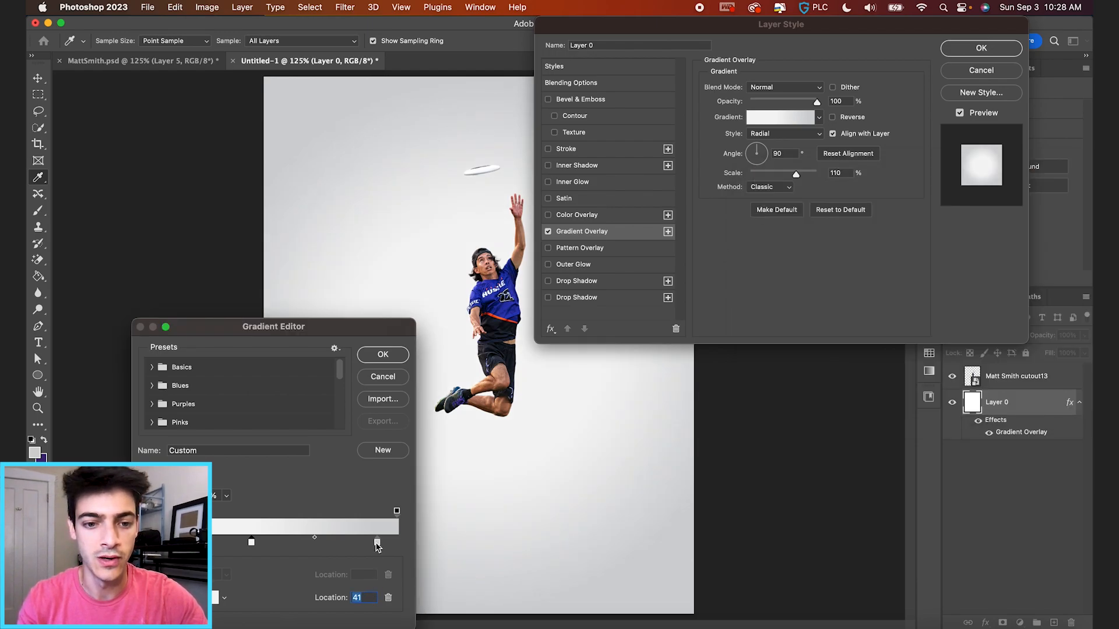
{"action": "left_click_drag", "start_coordinate": [377, 543], "coordinate": [384, 544]}
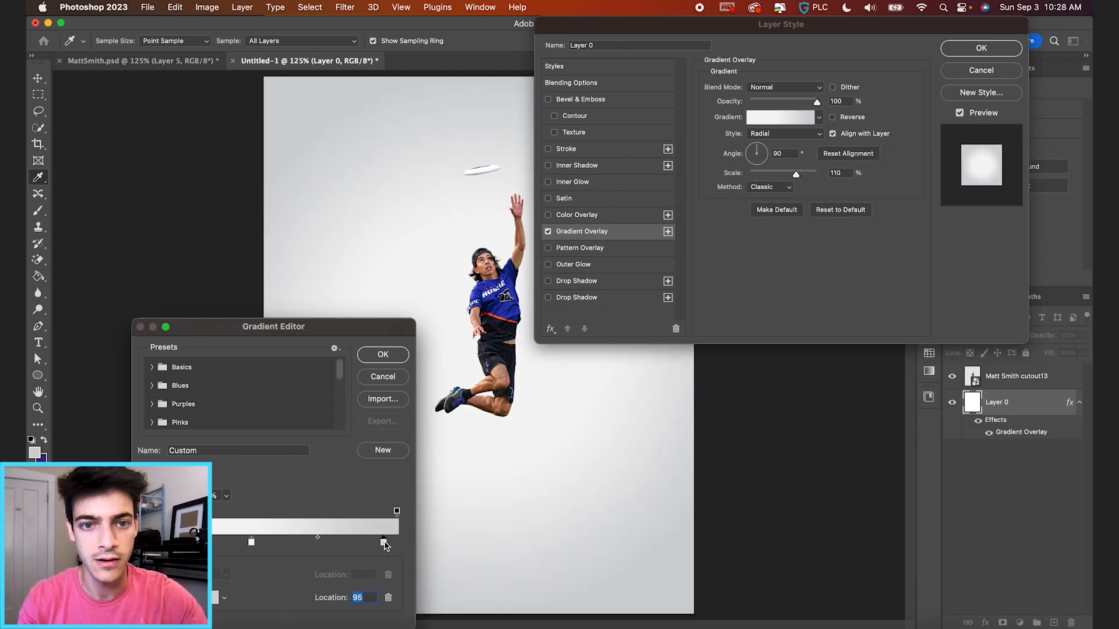
{"action": "key", "text": "Return"}
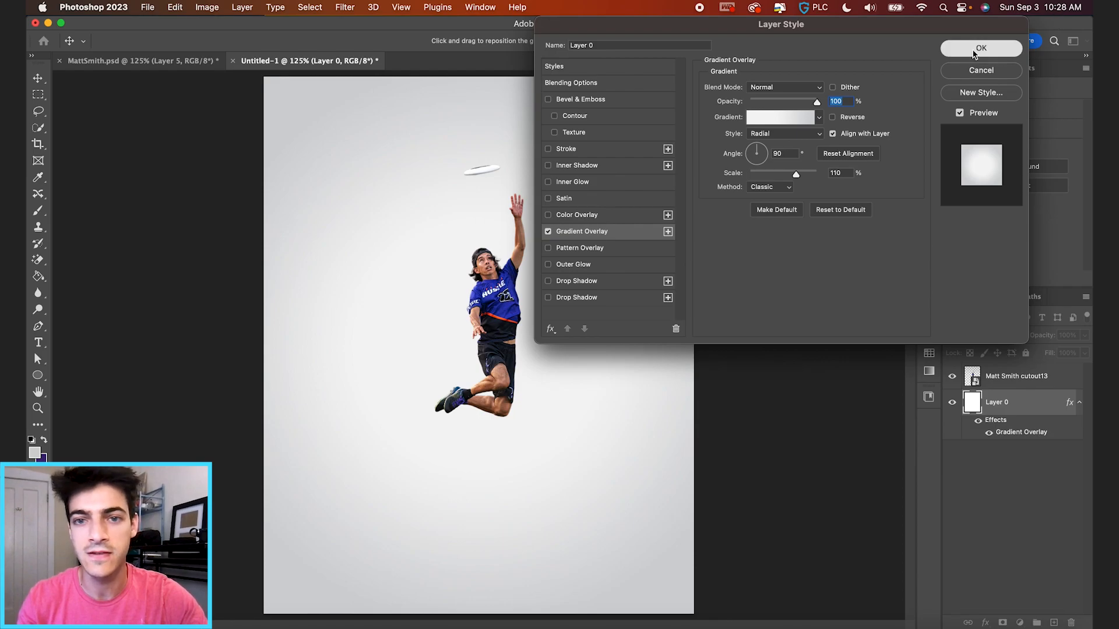
{"action": "left_click", "coordinate": [981, 48]}
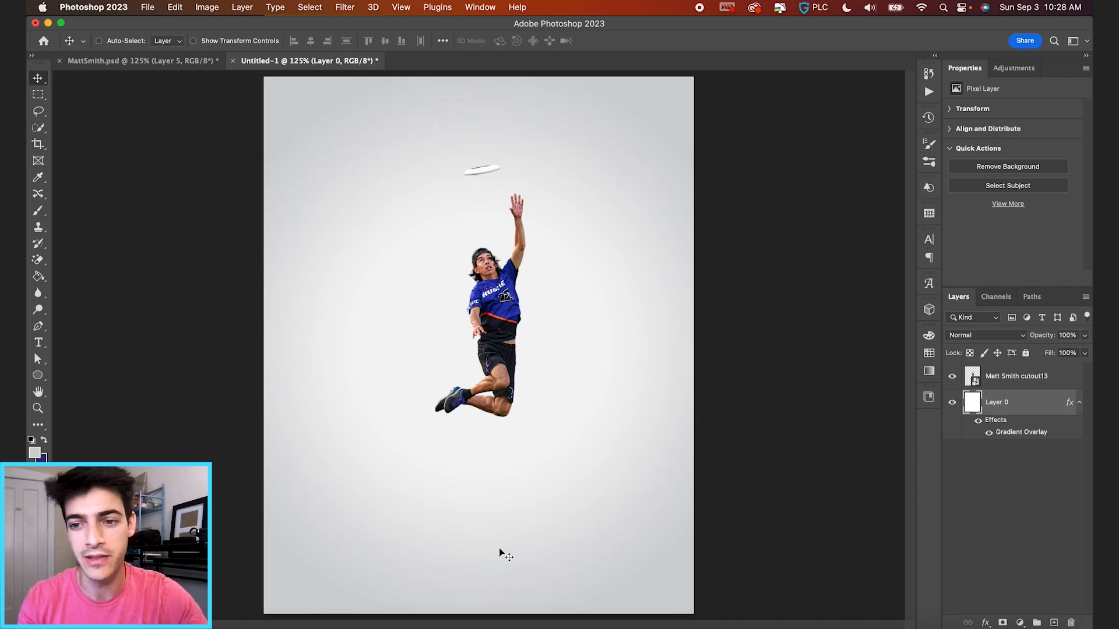
Place Logo-ATL.png on the poster at about 19% size, below the player.
{"action": "left_click", "coordinate": [204, 628]}
{"action": "left_click", "coordinate": [608, 109]}
{"action": "left_click_drag", "start_coordinate": [621, 110], "coordinate": [542, 496]}
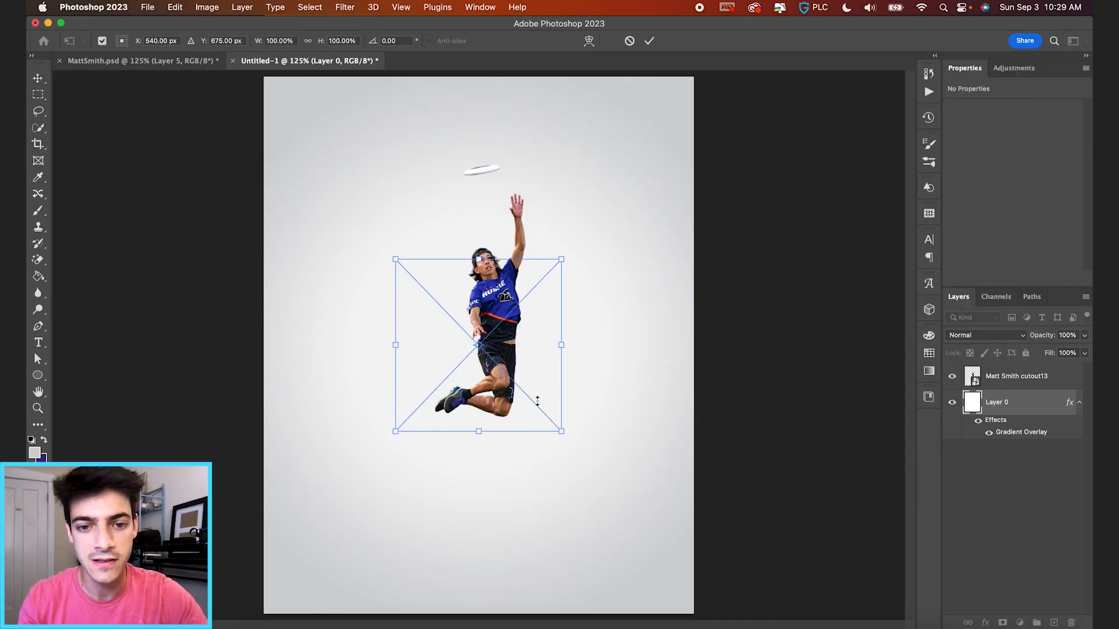
{"action": "left_click_drag", "start_coordinate": [561, 260], "coordinate": [490, 551]}
{"action": "key", "text": "Return"}
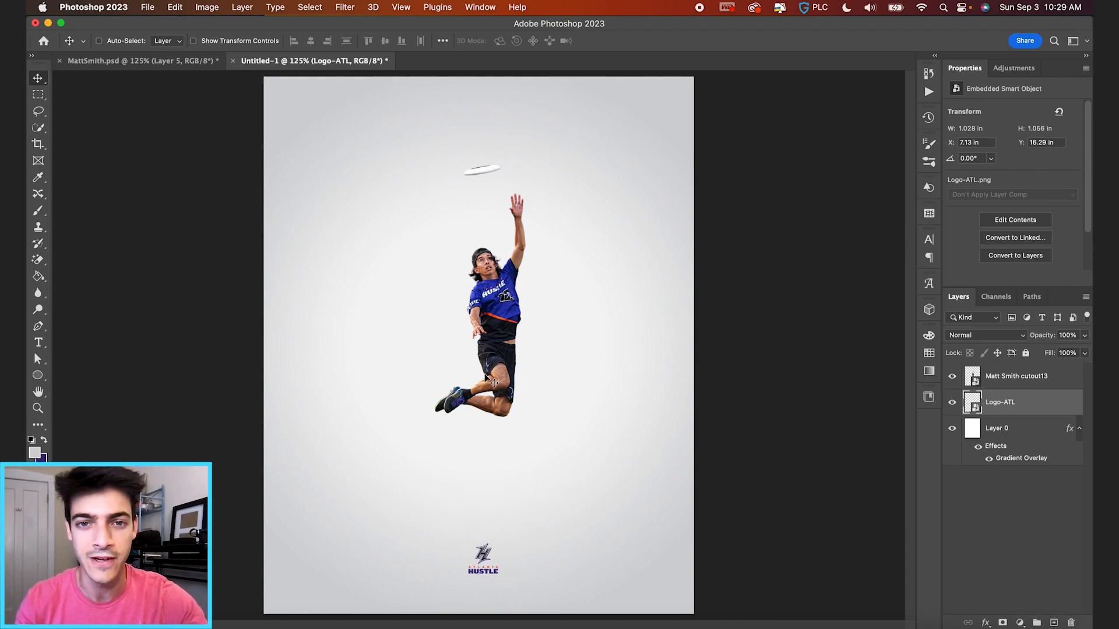
{"action": "scroll", "coordinate": [485, 379], "scroll_direction": "up", "scroll_amount": 3}
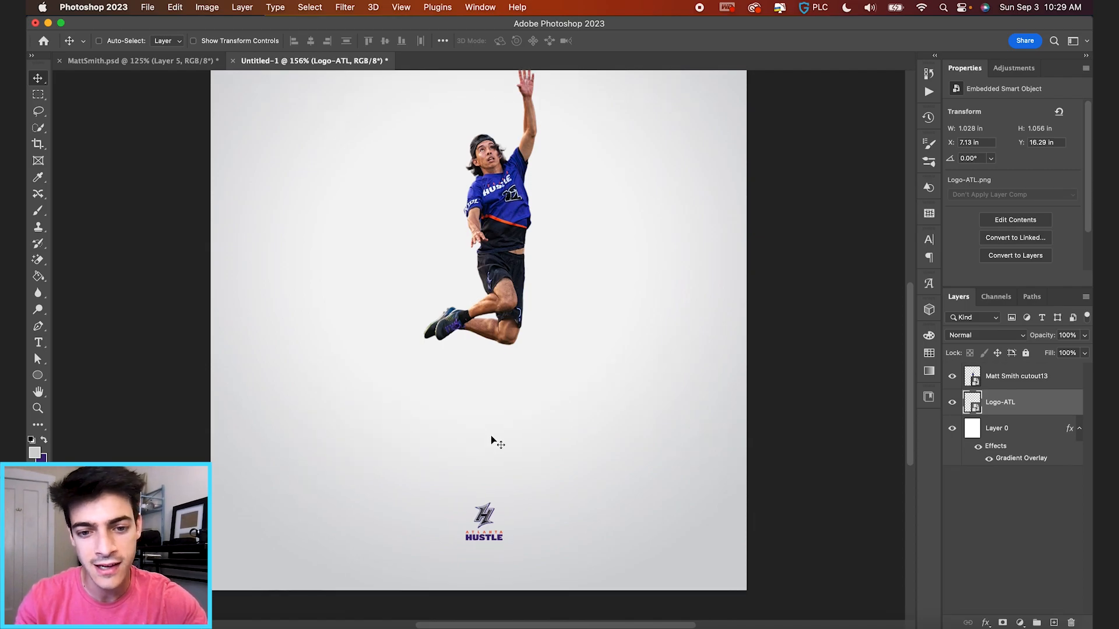
Add a New Guide Layout with 1.5 in margins.
{"action": "left_click", "coordinate": [401, 7]}
{"action": "mouse_move", "coordinate": [446, 313]}
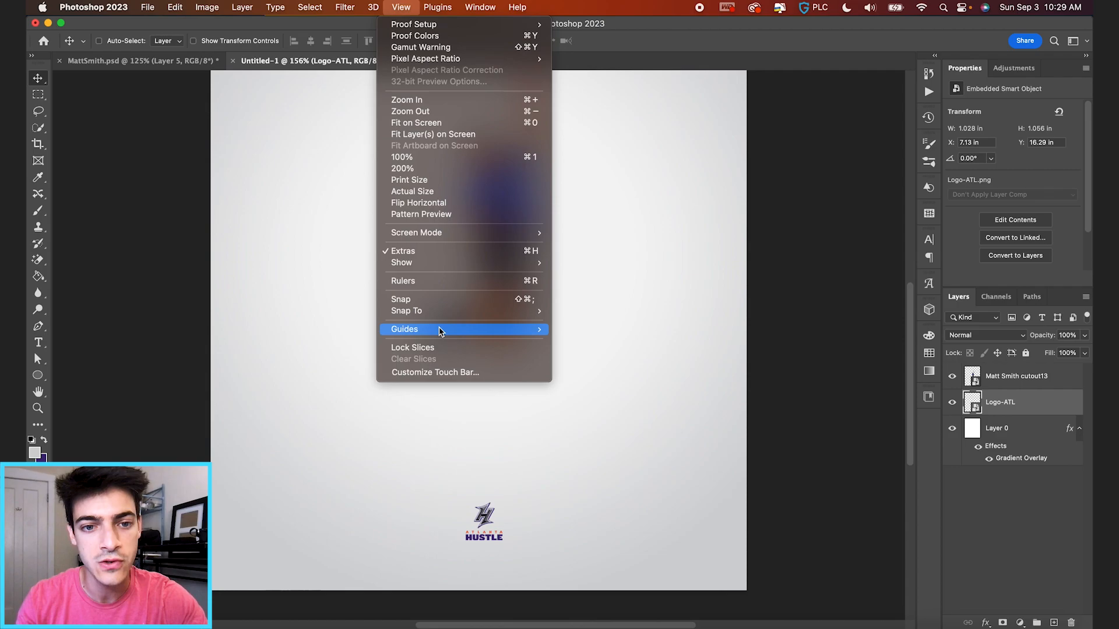
{"action": "mouse_move", "coordinate": [442, 332]}
{"action": "left_click", "coordinate": [594, 412]}
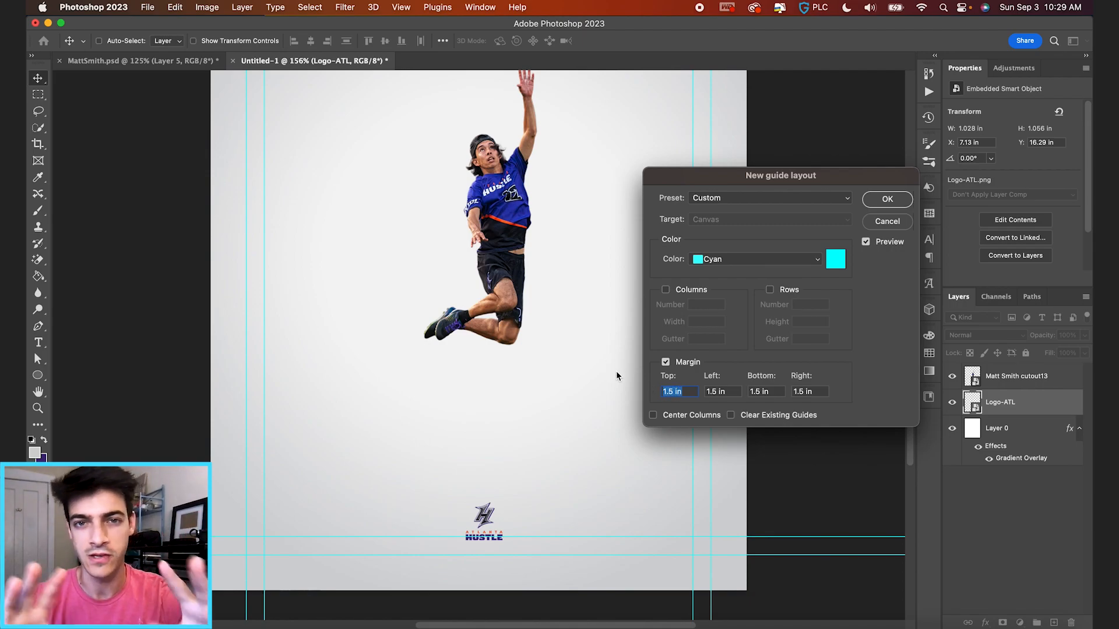
{"action": "key", "text": "Return"}
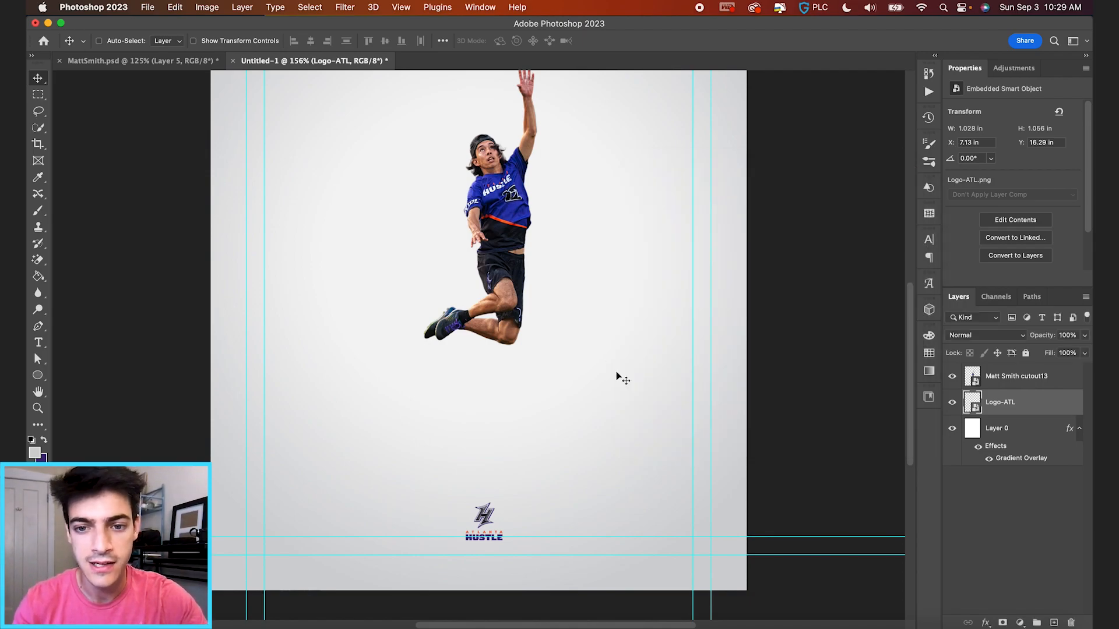
Nudge the logo up, centre it horizontally, hide the guides and add a new empty layer.
{"action": "left_click_drag", "start_coordinate": [496, 530], "coordinate": [485, 531]}
{"action": "key", "text": "super+semicolon"}
{"action": "key", "text": "super+semicolon"}
{"action": "scroll", "coordinate": [487, 541], "scroll_direction": "up", "scroll_amount": 3}
{"action": "scroll", "coordinate": [488, 541], "scroll_direction": "down", "scroll_amount": 3}
{"action": "key", "text": "super+a"}
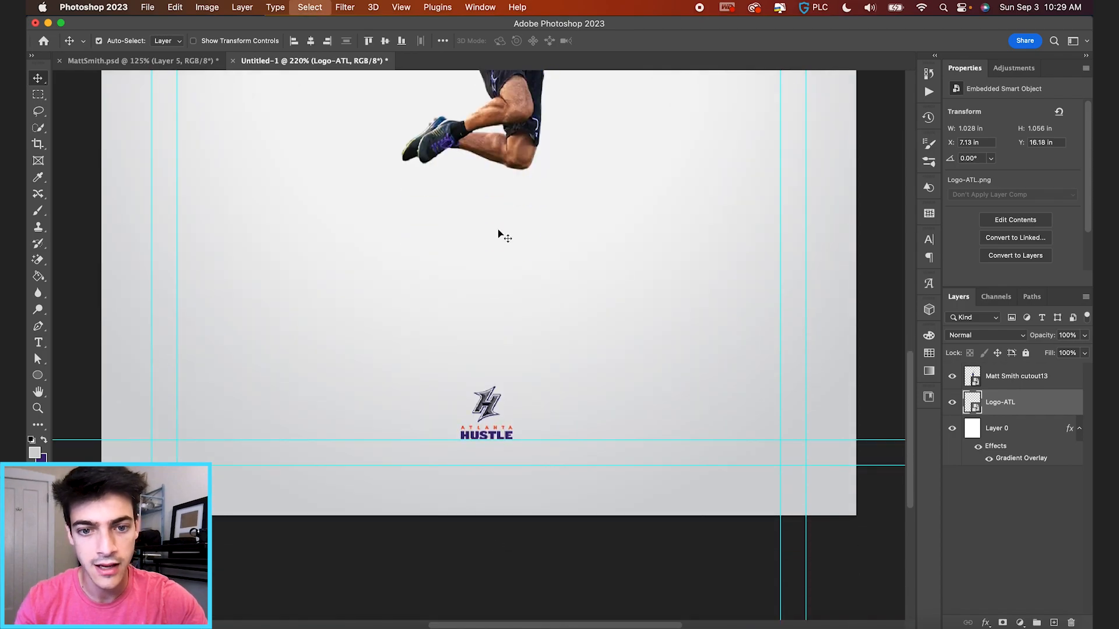
{"action": "left_click", "coordinate": [311, 40]}
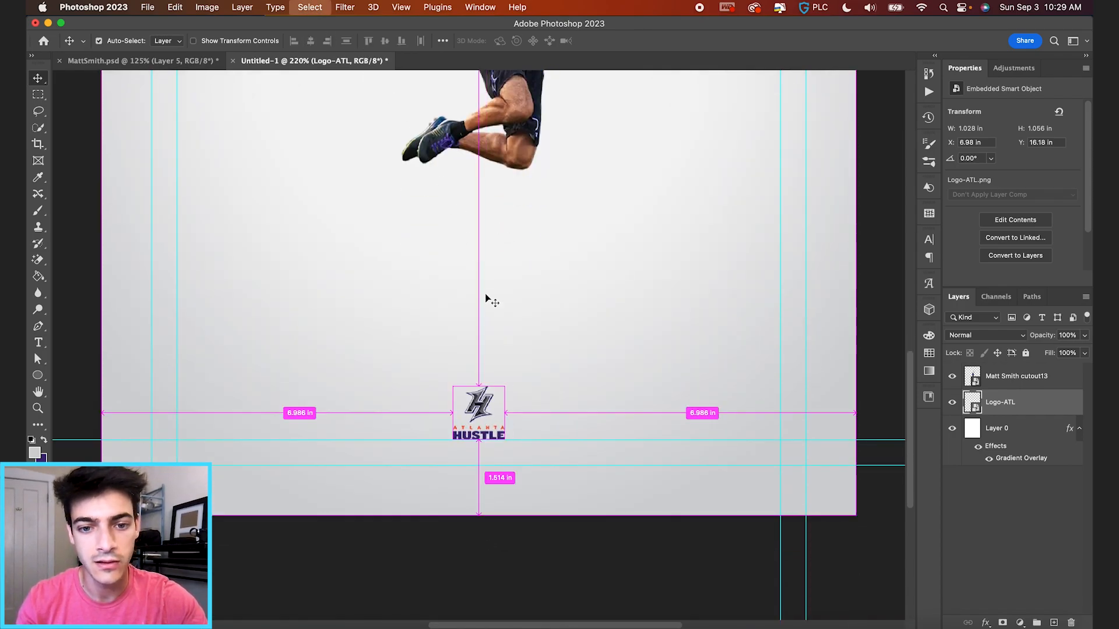
{"action": "key", "text": "super+semicolon"}
{"action": "key", "text": "super+0"}
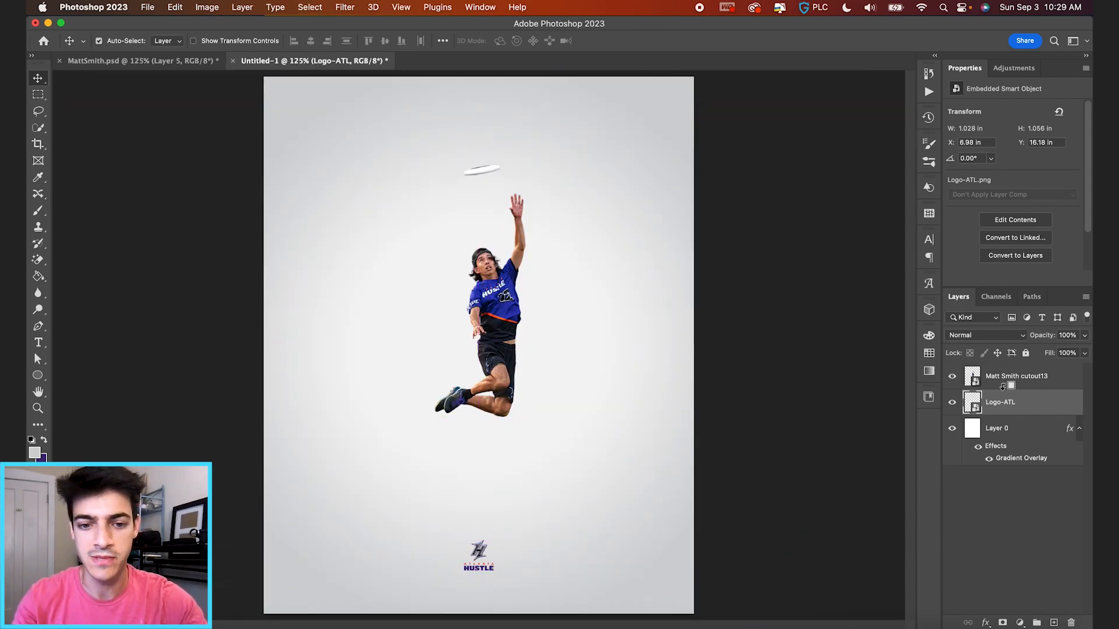
{"action": "key", "text": "alt+shift+super+n"}
Type a purple title line with the player's name and '» ATLANTA HUSTLE' below the player.
{"action": "key", "text": "t"}
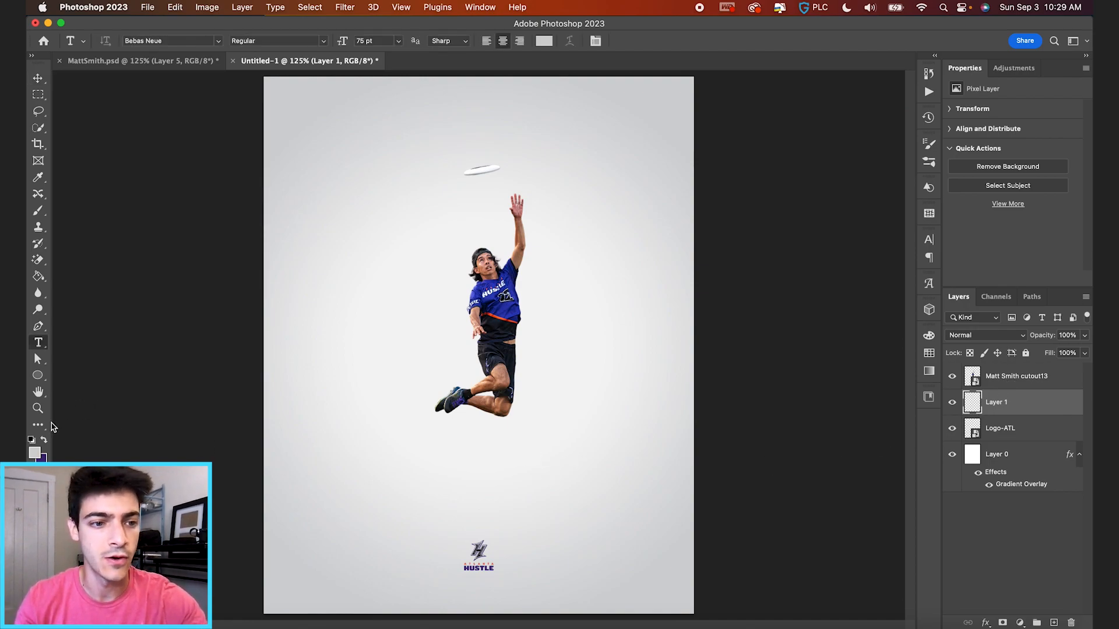
{"action": "left_click", "coordinate": [45, 442]}
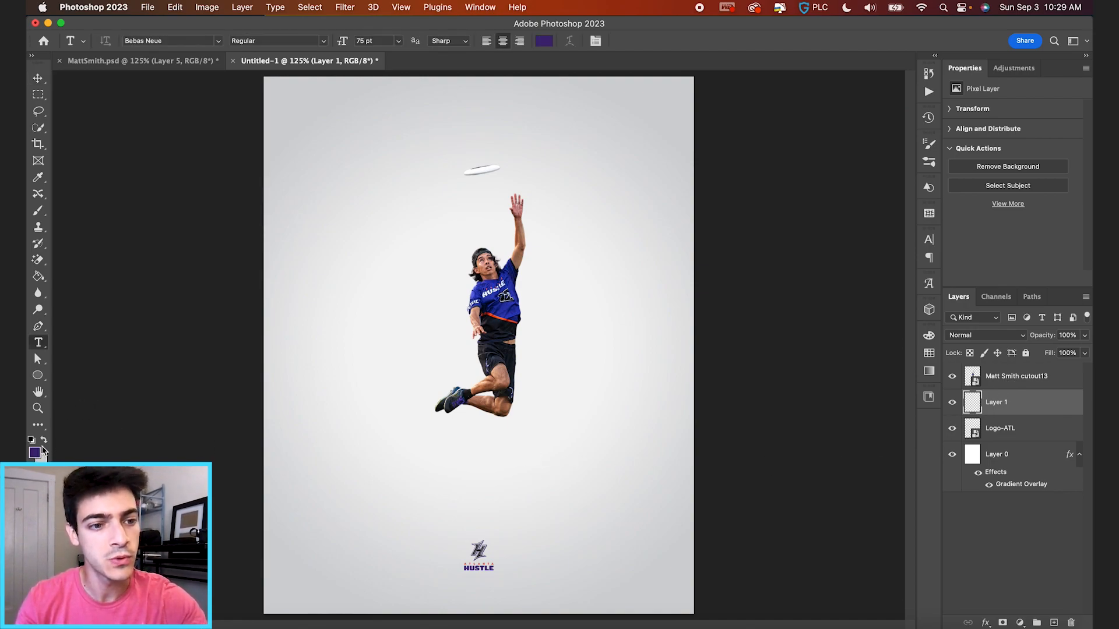
{"action": "left_click", "coordinate": [491, 474]}
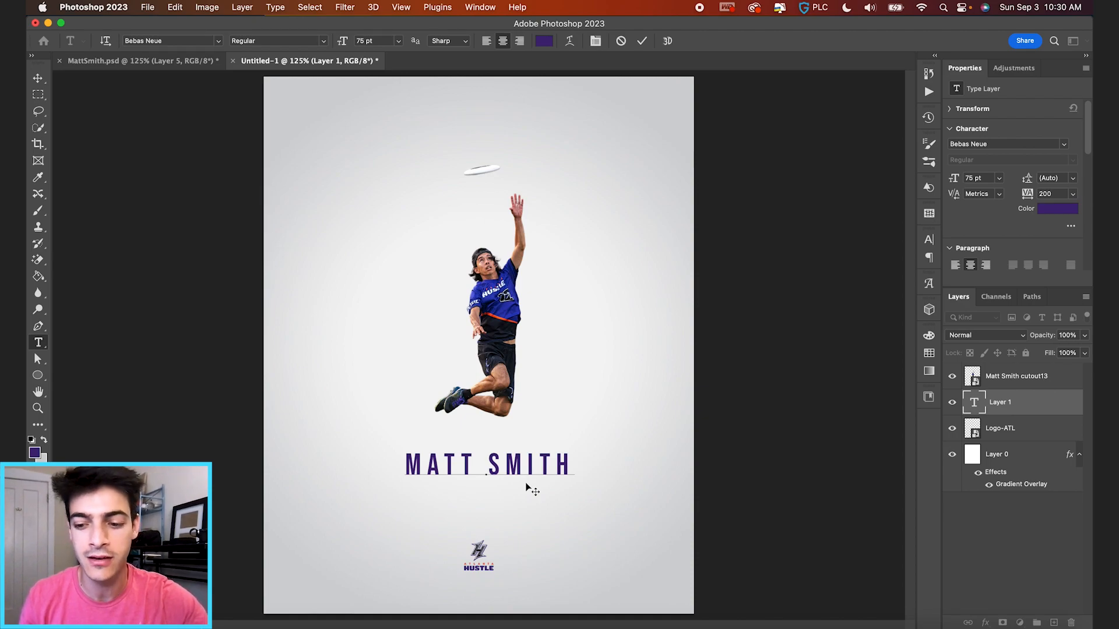
{"action": "type", "text": "»"}
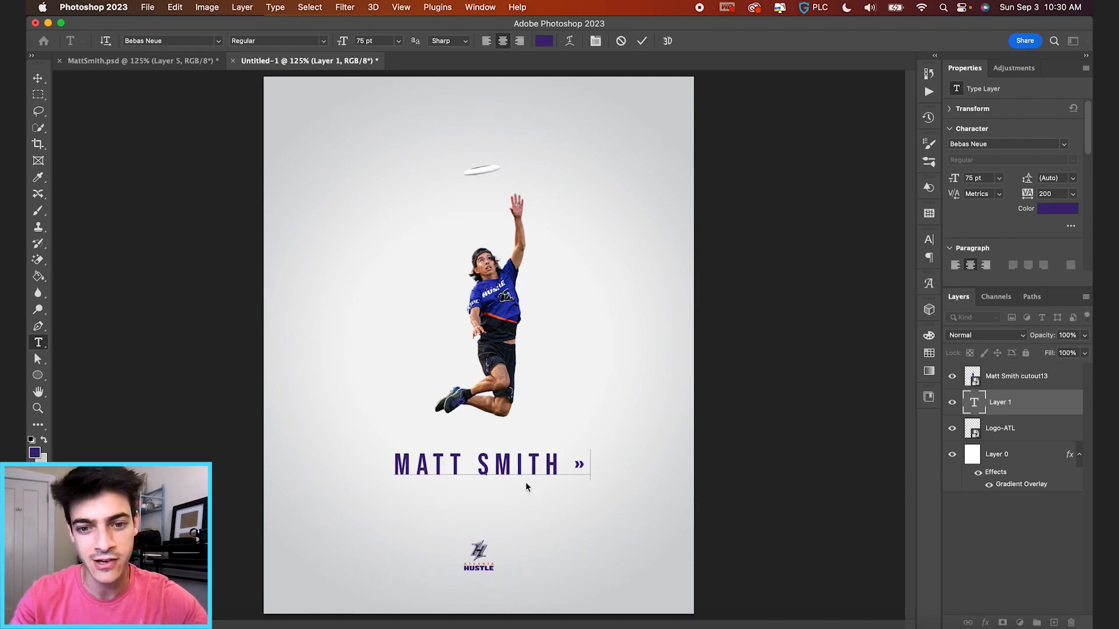
{"action": "type", "text": " AT"}
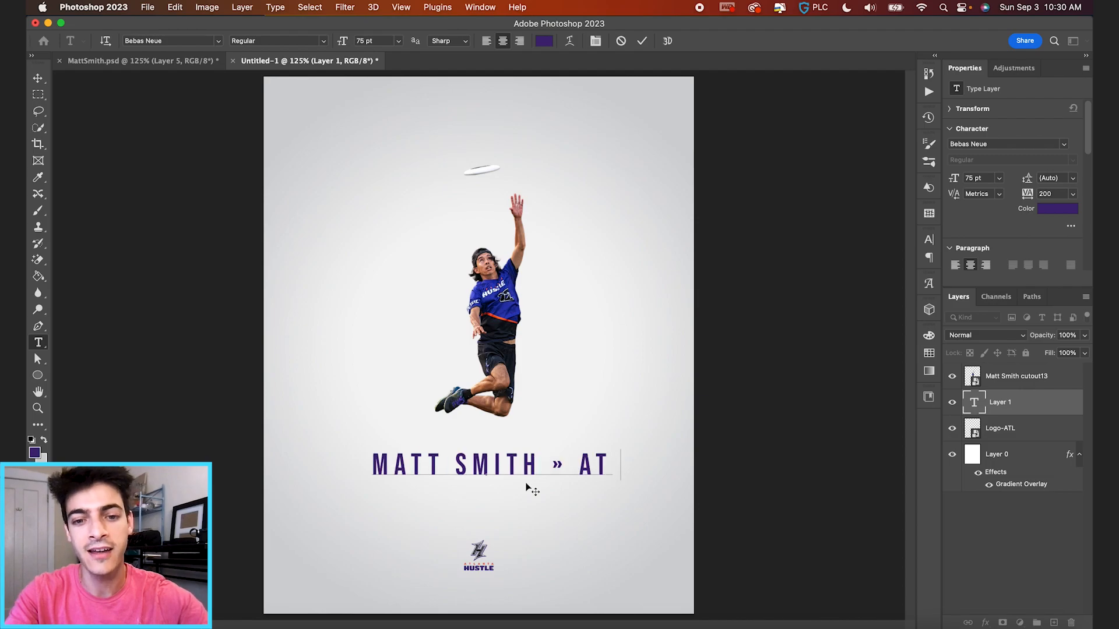
{"action": "type", "text": "LANTA HUSTL"}
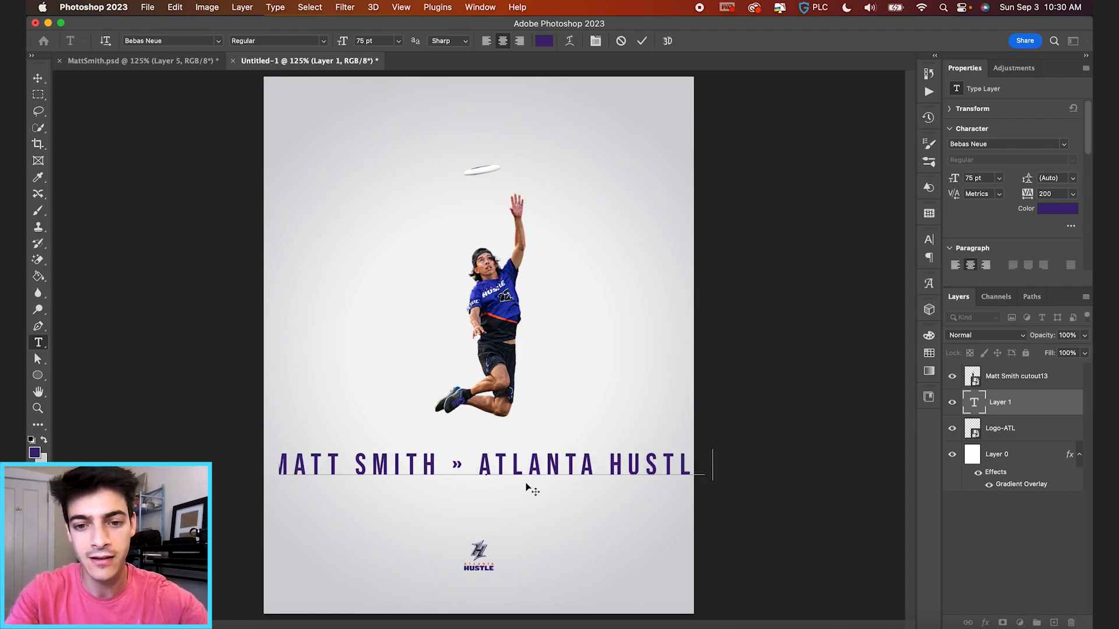
{"action": "left_click", "coordinate": [642, 41]}
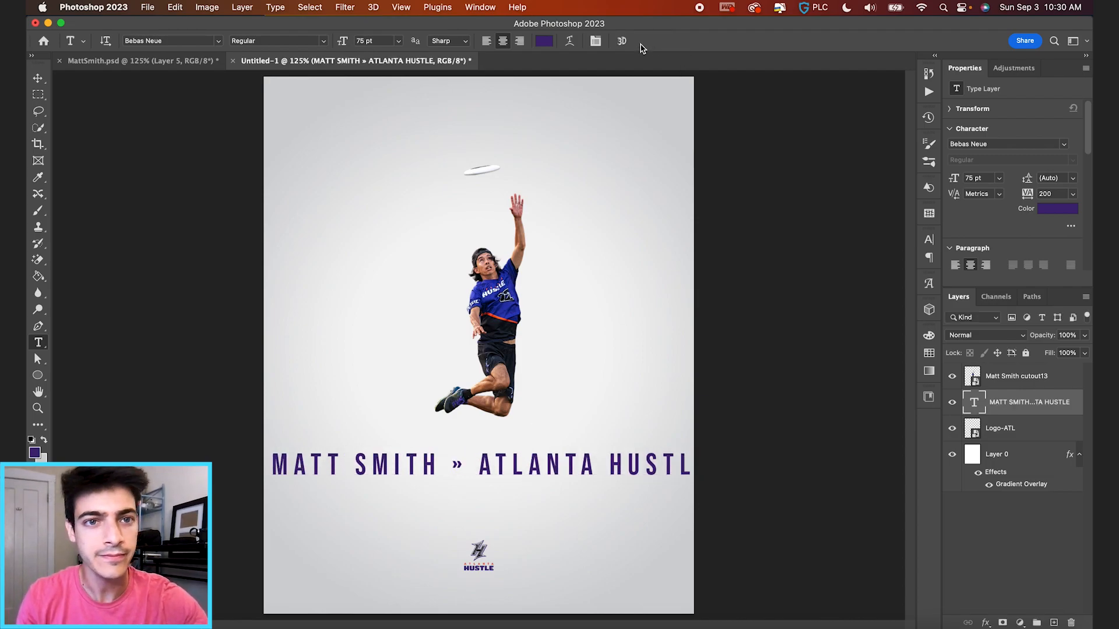
Set the title to 18 pt and move it to the top of the poster.
{"action": "left_click", "coordinate": [377, 42]}
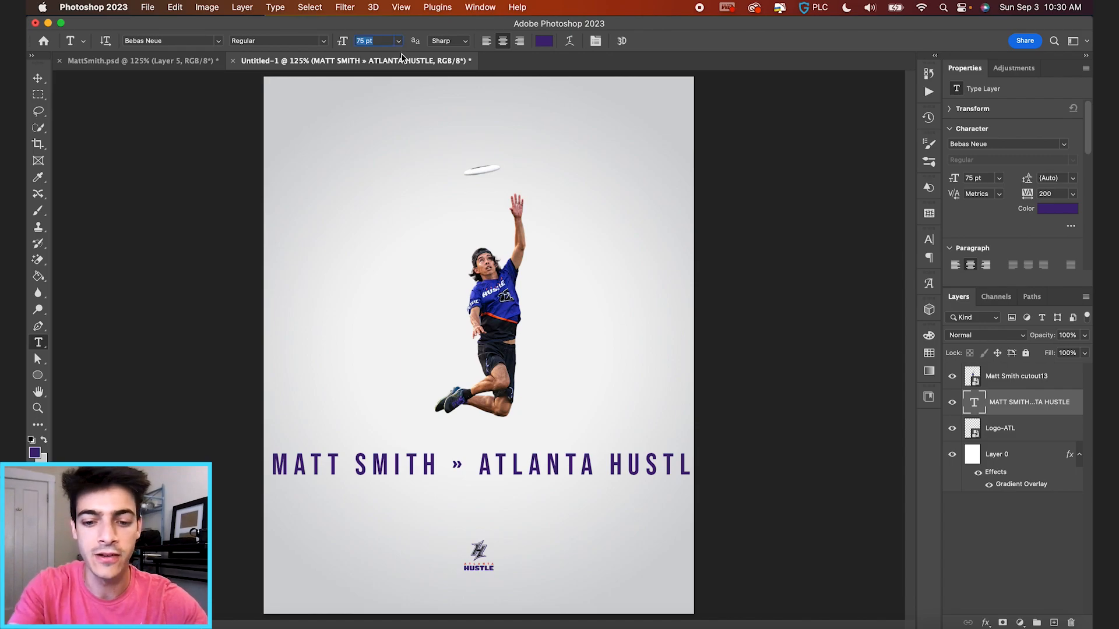
{"action": "type", "text": "8"}
{"action": "key", "text": "Return"}
{"action": "type", "text": "18"}
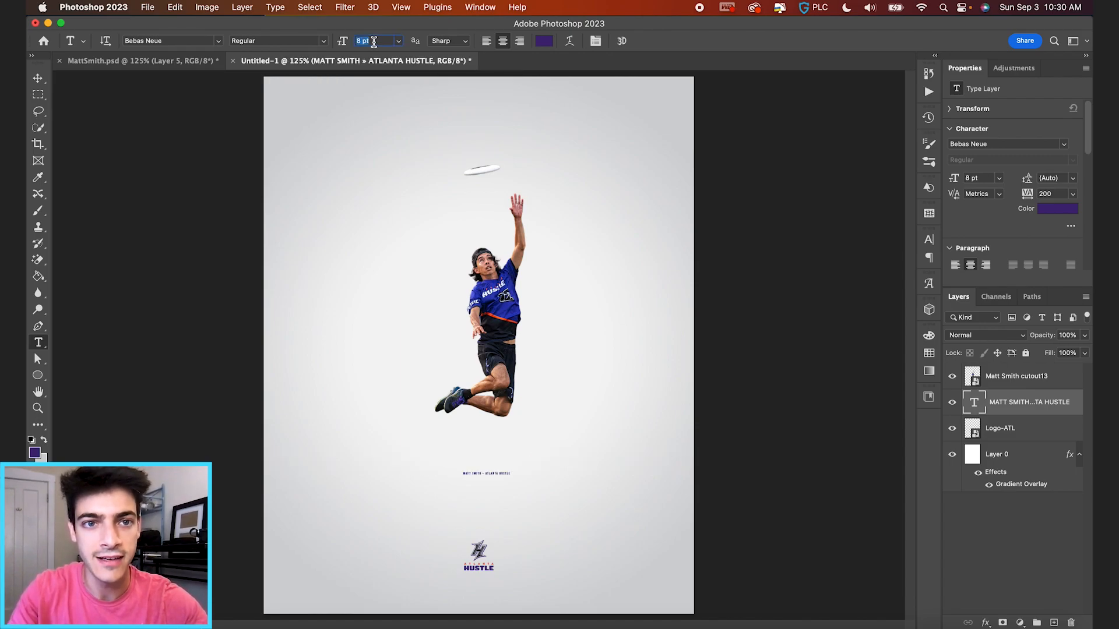
{"action": "key", "text": "Return"}
{"action": "key", "text": "v"}
{"action": "left_click_drag", "start_coordinate": [552, 466], "coordinate": [554, 144]}
Nudge the player cutout slightly lower on the poster.
{"action": "key", "text": "super+semicolon"}
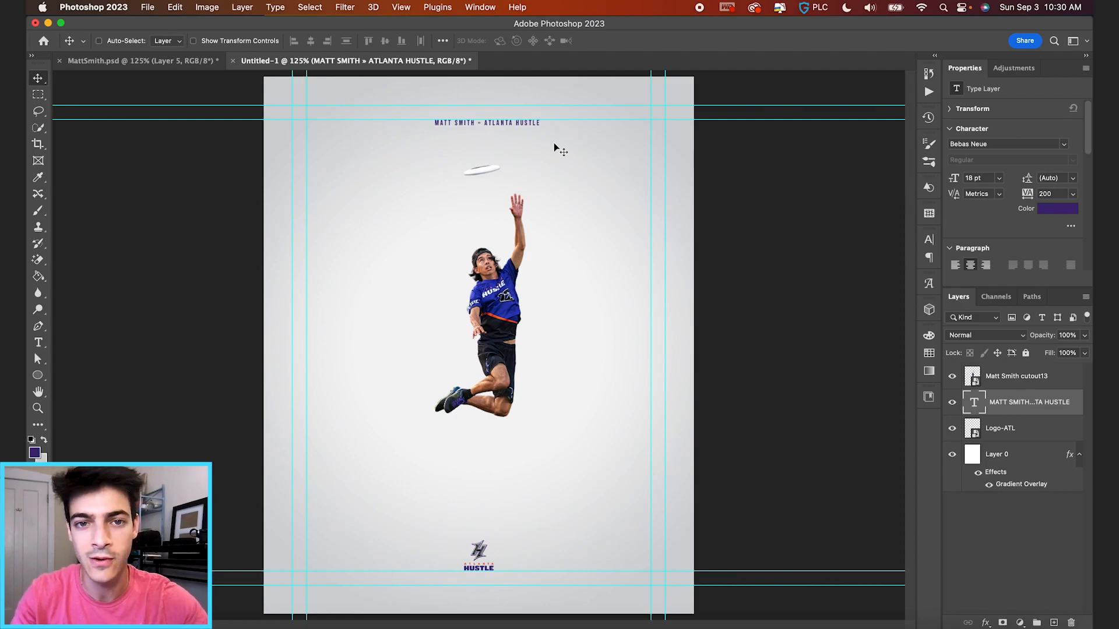
{"action": "key", "text": "super+semicolon"}
{"action": "key", "text": "alt+bracketright"}
{"action": "left_click_drag", "start_coordinate": [541, 222], "coordinate": [541, 233]}
{"action": "scroll", "coordinate": [547, 257], "scroll_direction": "down", "scroll_amount": 1}
{"action": "scroll", "coordinate": [547, 261], "scroll_direction": "up", "scroll_amount": 1}
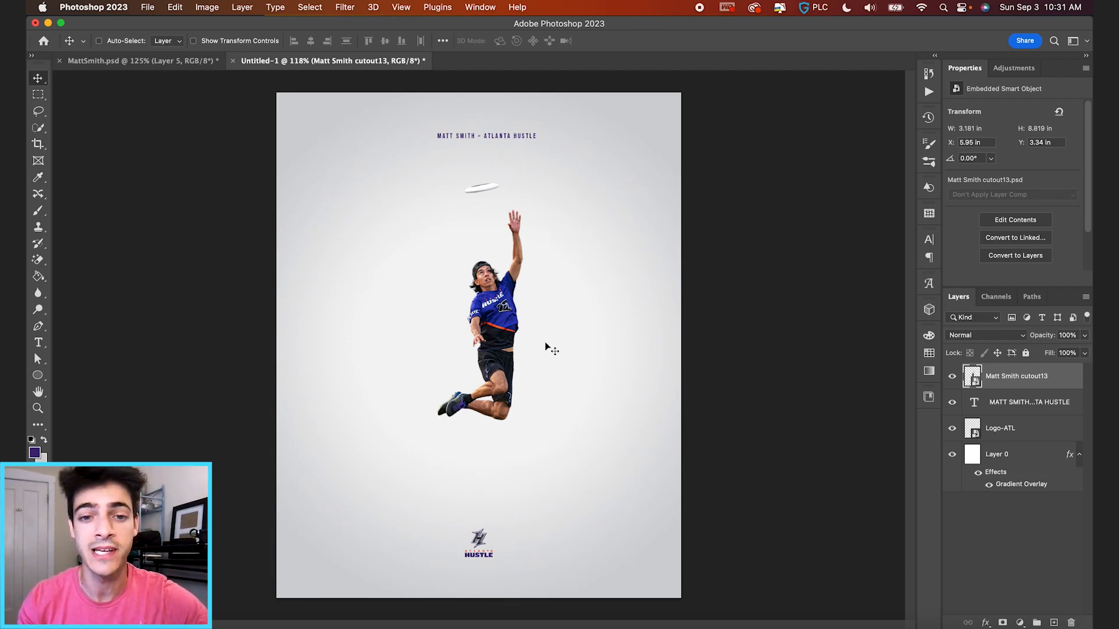
In the Camera Raw Filter, raise exposure to +0.40, lift shadows to +20 and add texture.
{"action": "left_click", "coordinate": [343, 7]}
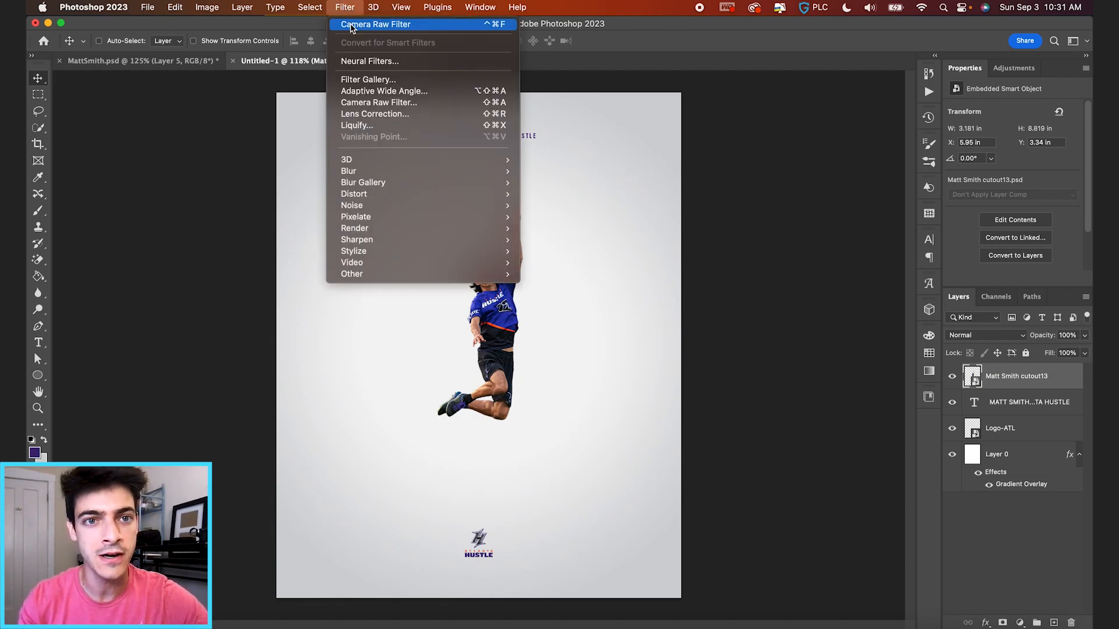
{"action": "left_click", "coordinate": [353, 24]}
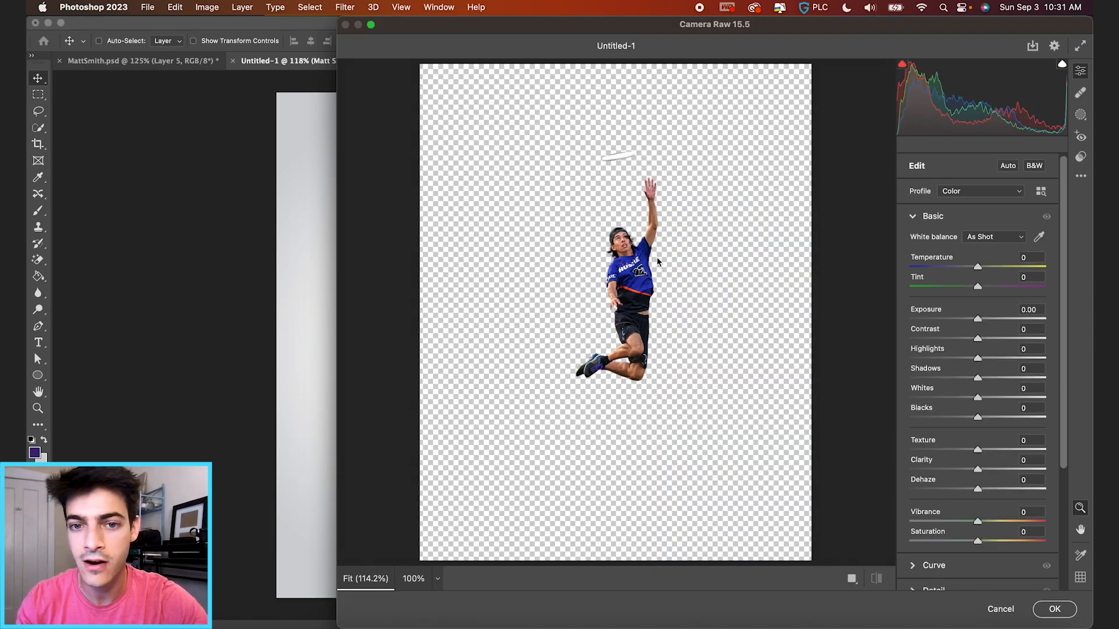
{"action": "scroll", "coordinate": [652, 276], "scroll_direction": "up", "scroll_amount": 5}
{"action": "left_click_drag", "start_coordinate": [977, 322], "coordinate": [987, 362]}
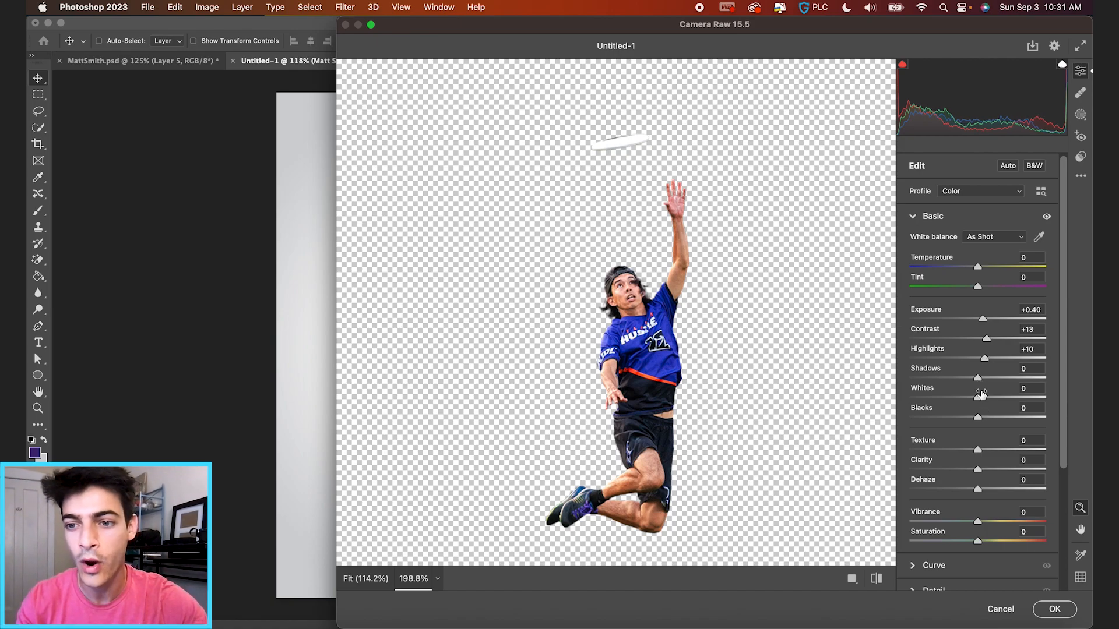
{"action": "left_click_drag", "start_coordinate": [979, 379], "coordinate": [976, 419]}
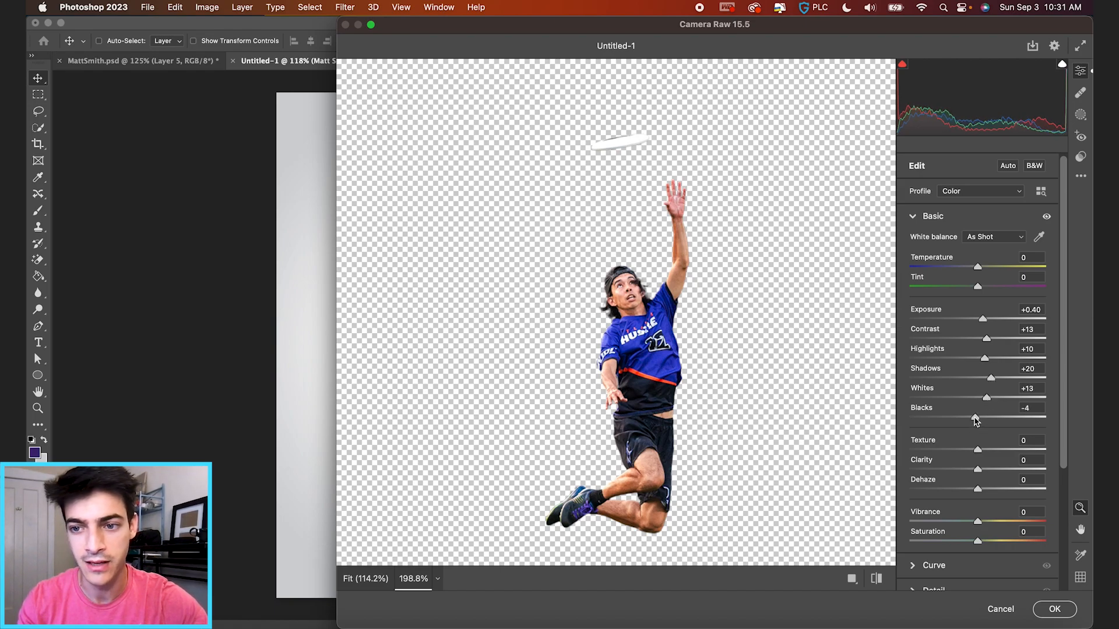
{"action": "left_click_drag", "start_coordinate": [979, 453], "coordinate": [991, 472]}
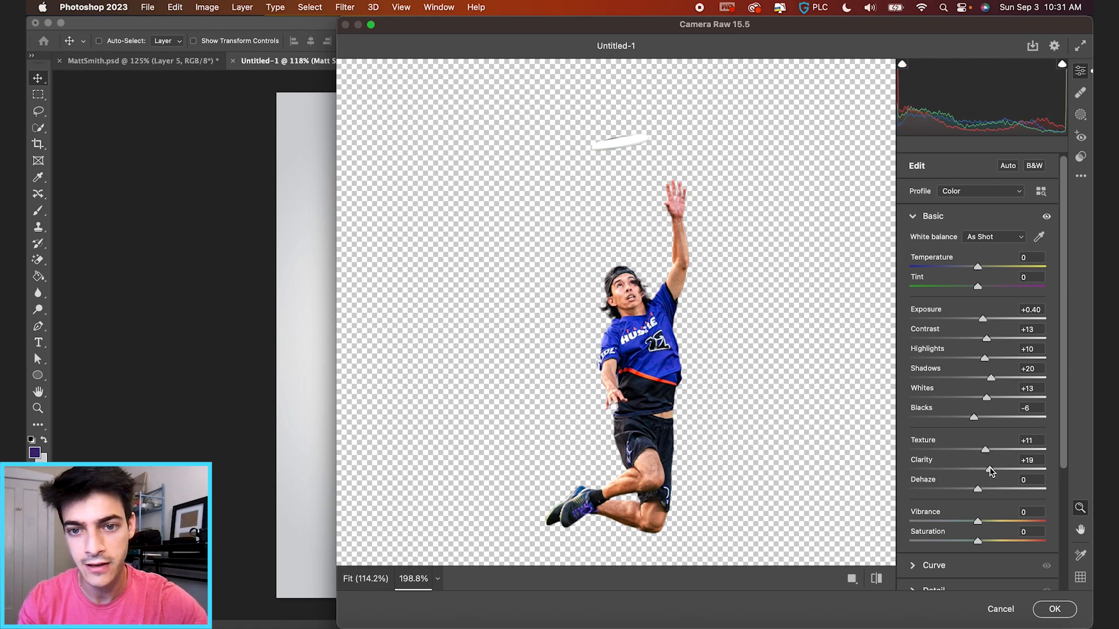
Set Detail Noise Reduction to 40 and apply the Camera Raw filter.
{"action": "scroll", "coordinate": [992, 472], "scroll_direction": "down", "scroll_amount": 5}
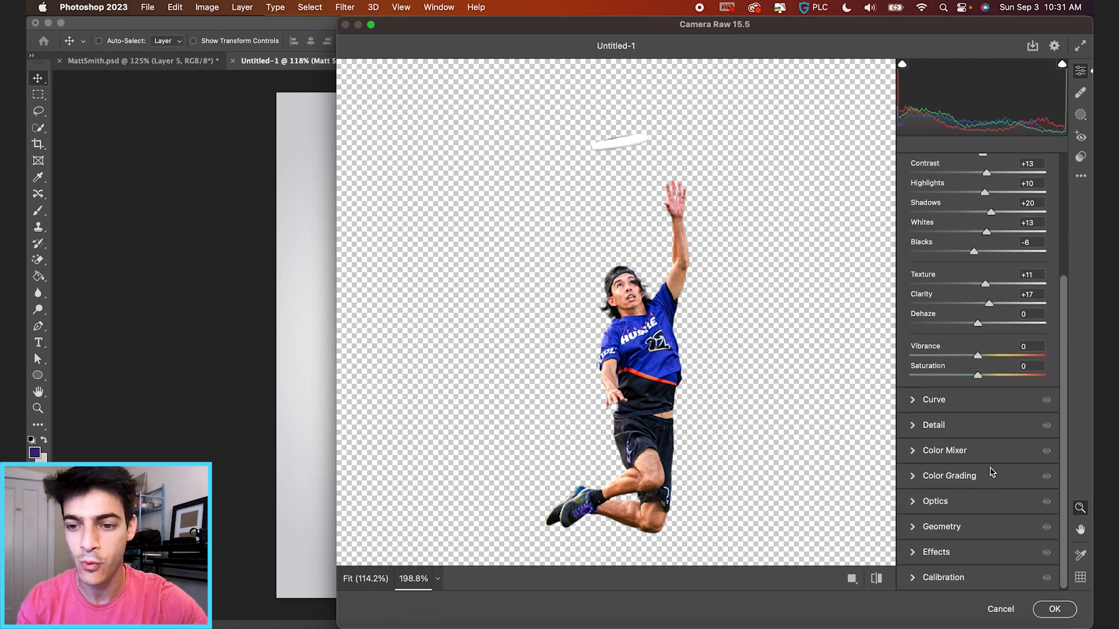
{"action": "left_click", "coordinate": [912, 427]}
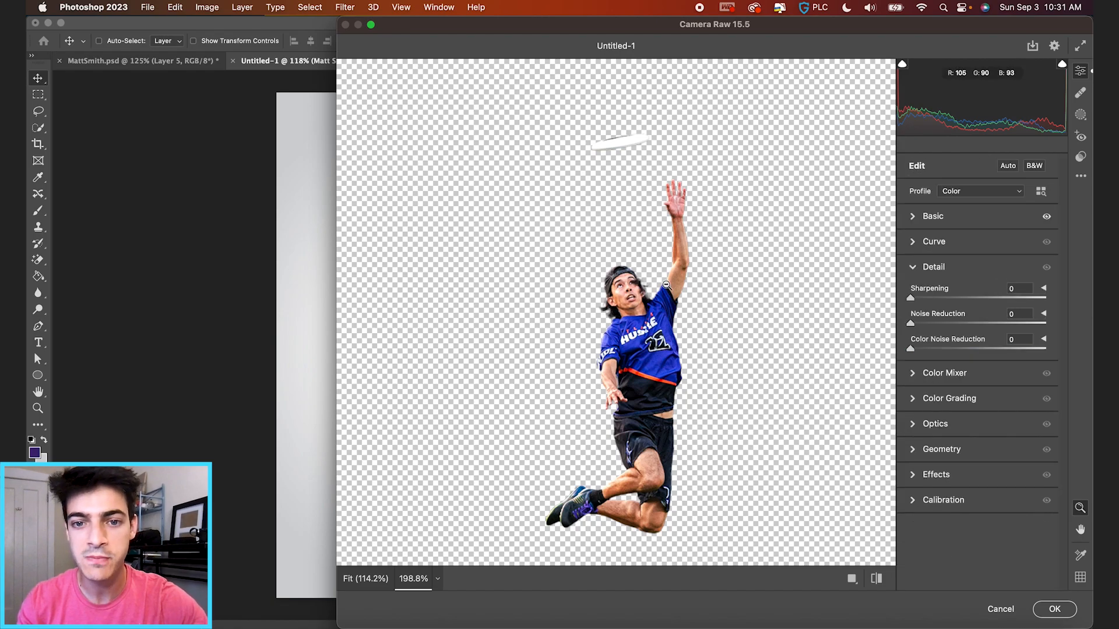
{"action": "scroll", "coordinate": [666, 285], "scroll_direction": "up", "scroll_amount": 5}
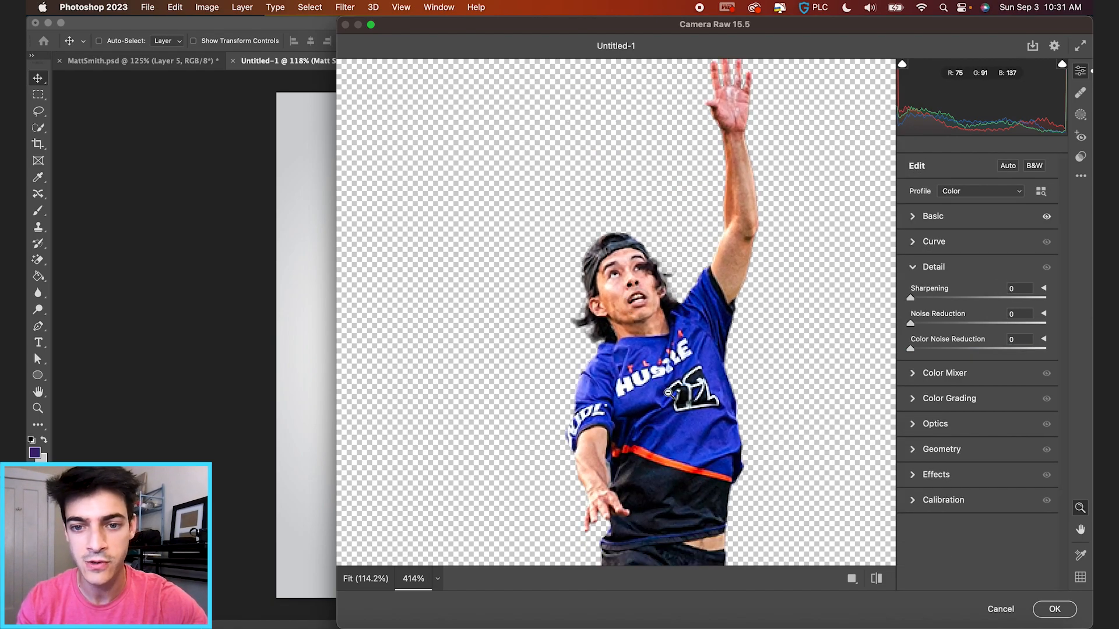
{"action": "scroll", "coordinate": [665, 391], "scroll_direction": "down", "scroll_amount": 2}
{"action": "scroll", "coordinate": [665, 390], "scroll_direction": "down", "scroll_amount": 2}
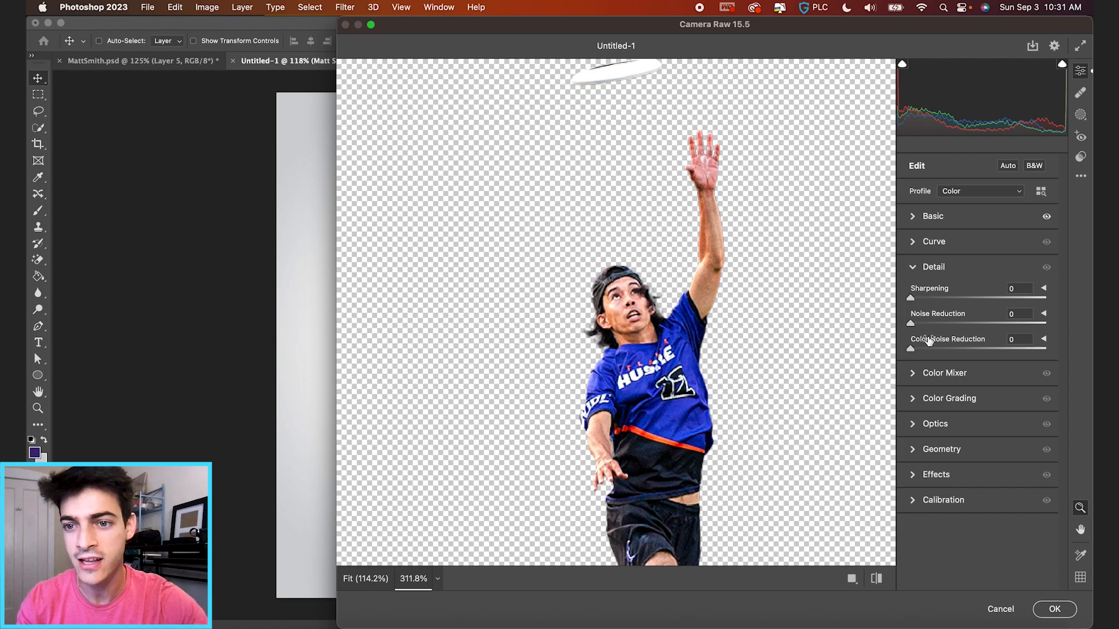
{"action": "left_click_drag", "start_coordinate": [934, 328], "coordinate": [962, 328]}
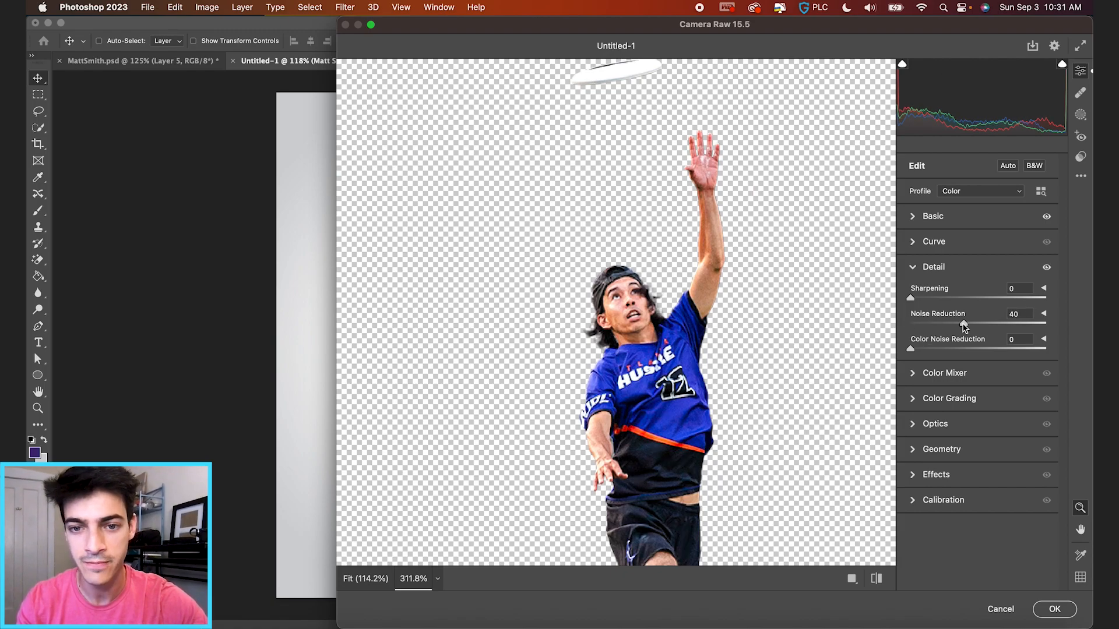
{"action": "scroll", "coordinate": [646, 361], "scroll_direction": "down", "scroll_amount": 3}
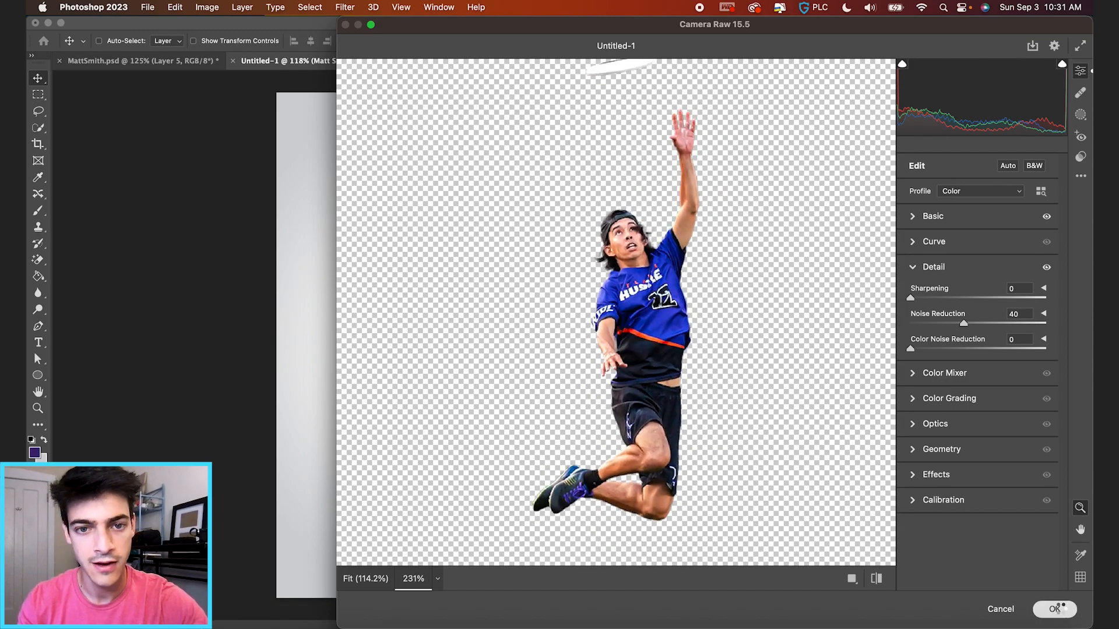
{"action": "left_click", "coordinate": [1055, 609]}
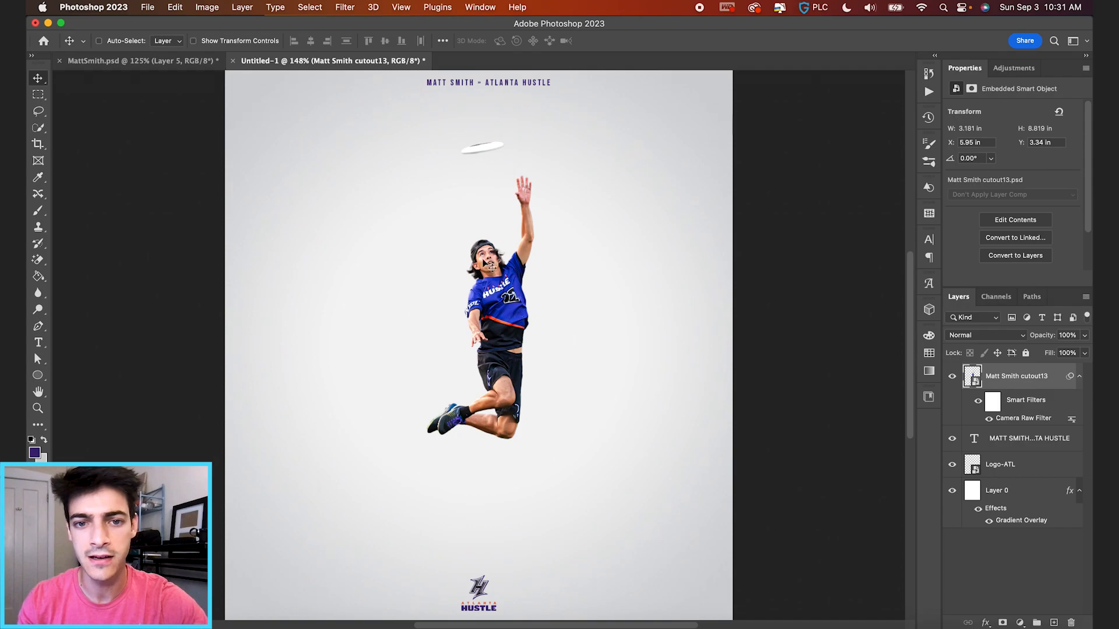
Toggle the Camera Raw smart filter off and on to compare, then fit the poster on screen.
{"action": "left_click", "coordinate": [977, 403]}
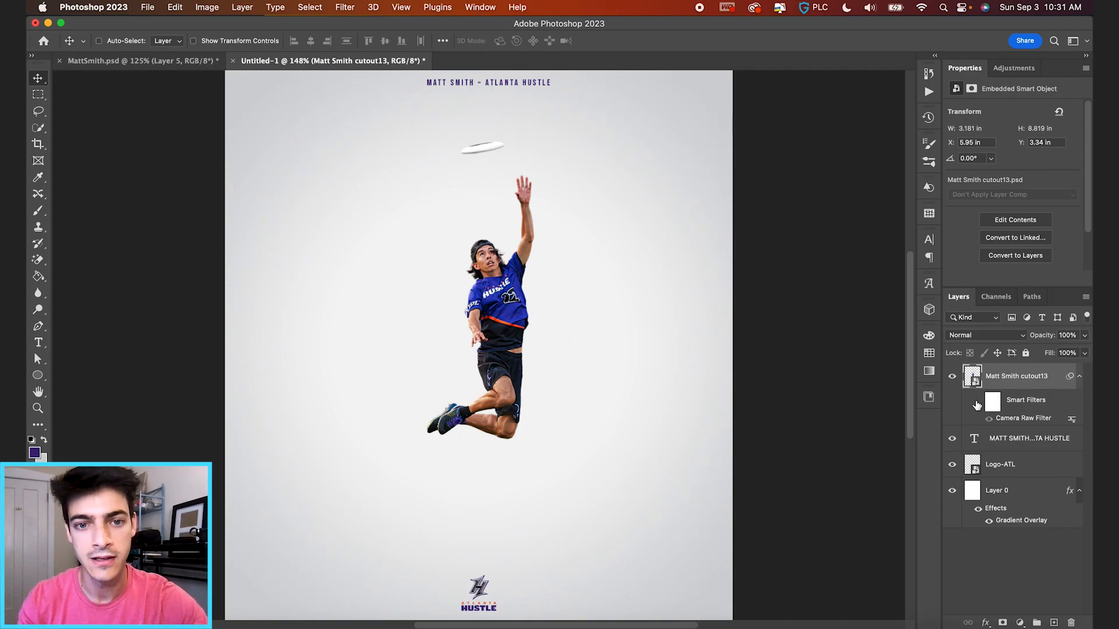
{"action": "left_click", "coordinate": [978, 403]}
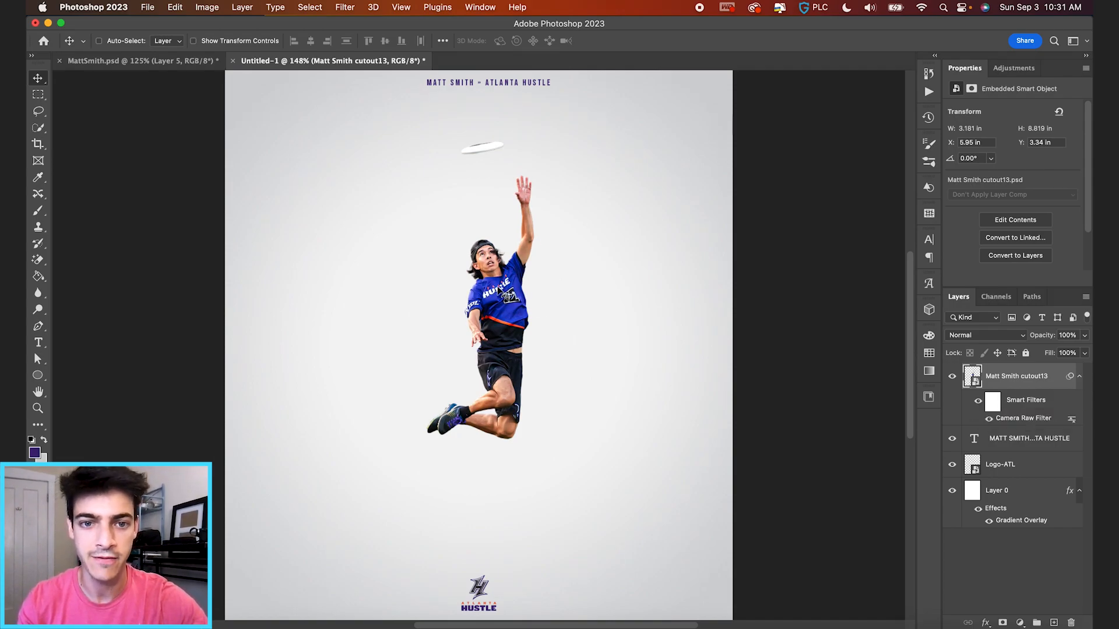
{"action": "key", "text": "super+0"}
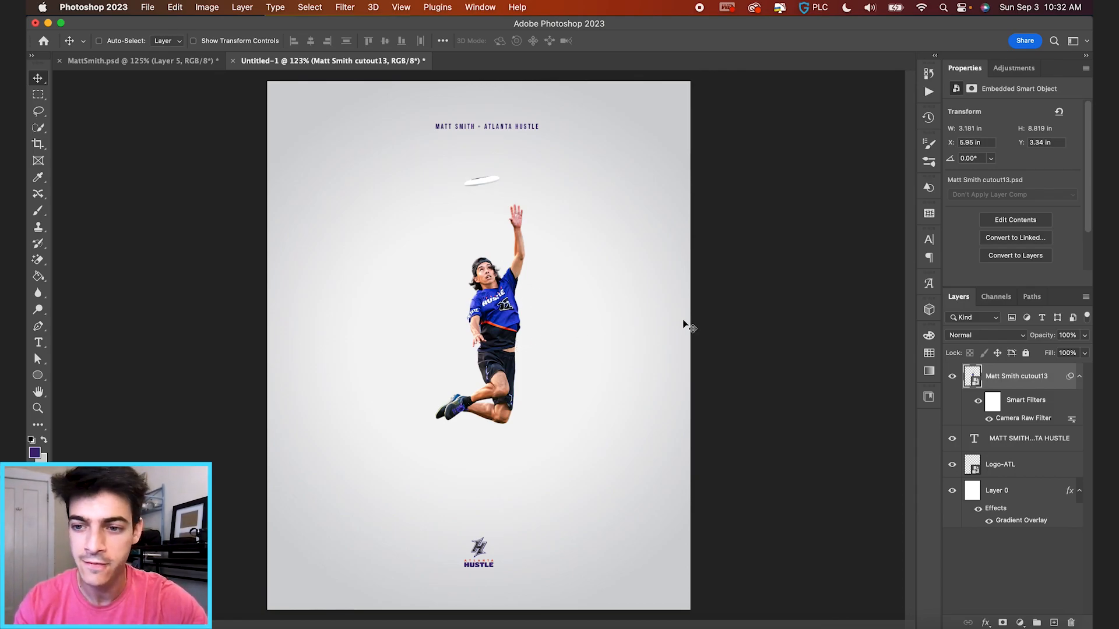
{"action": "left_click", "coordinate": [1020, 623]}
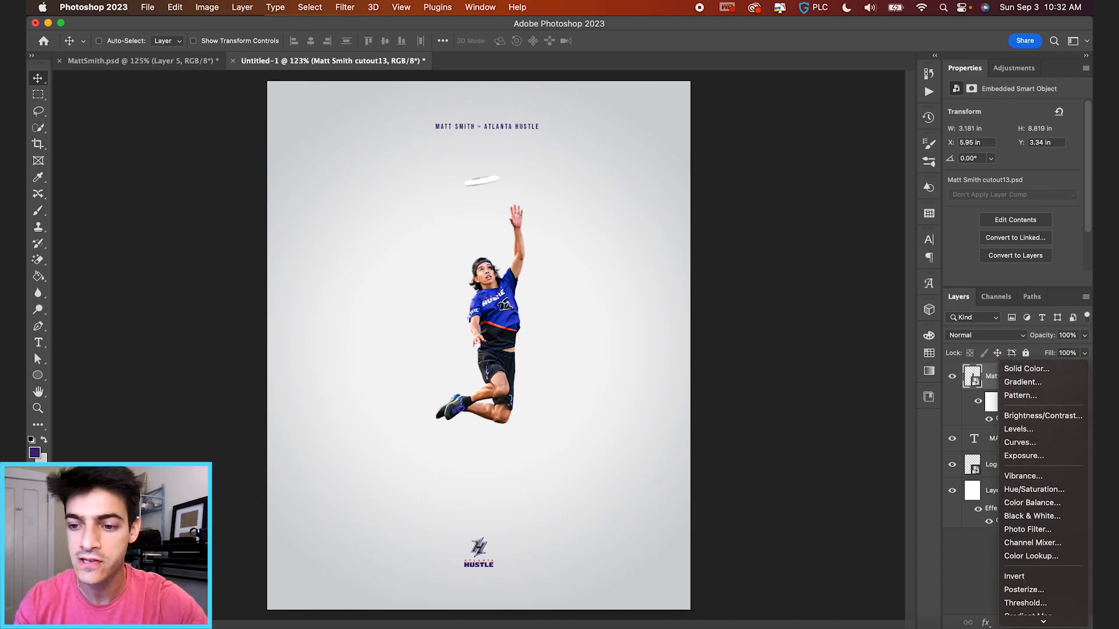
Add a maskless Curves layer clipped to the player in Luminosity mode, lifting input 116 to 168.
{"action": "left_click", "coordinate": [1019, 432]}
{"action": "left_click", "coordinate": [978, 387], "text": "alt"}
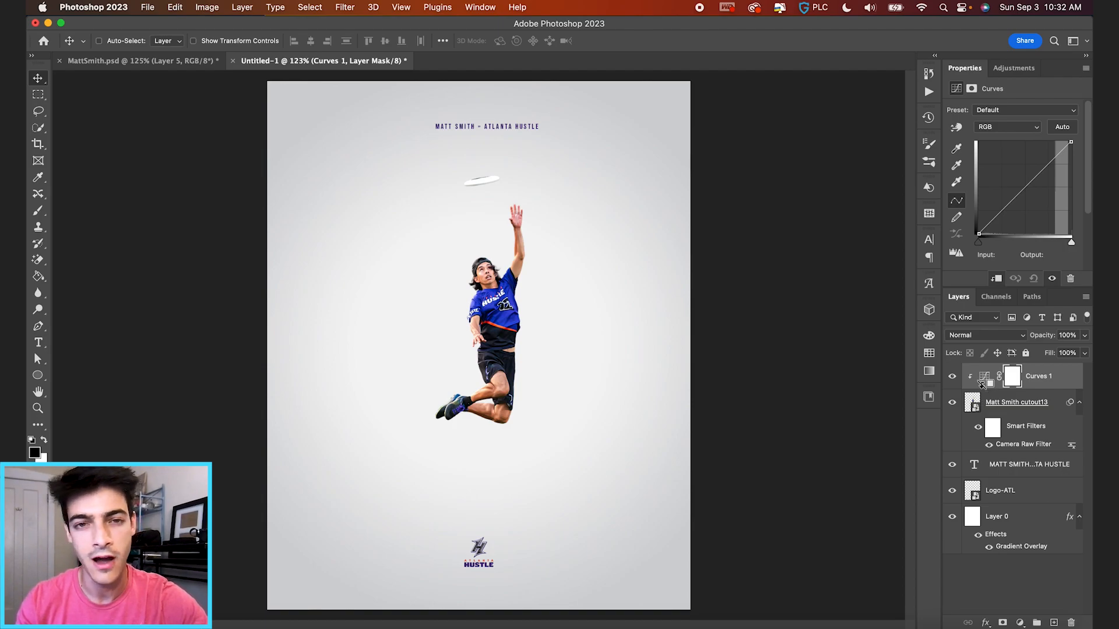
{"action": "left_click", "coordinate": [985, 380]}
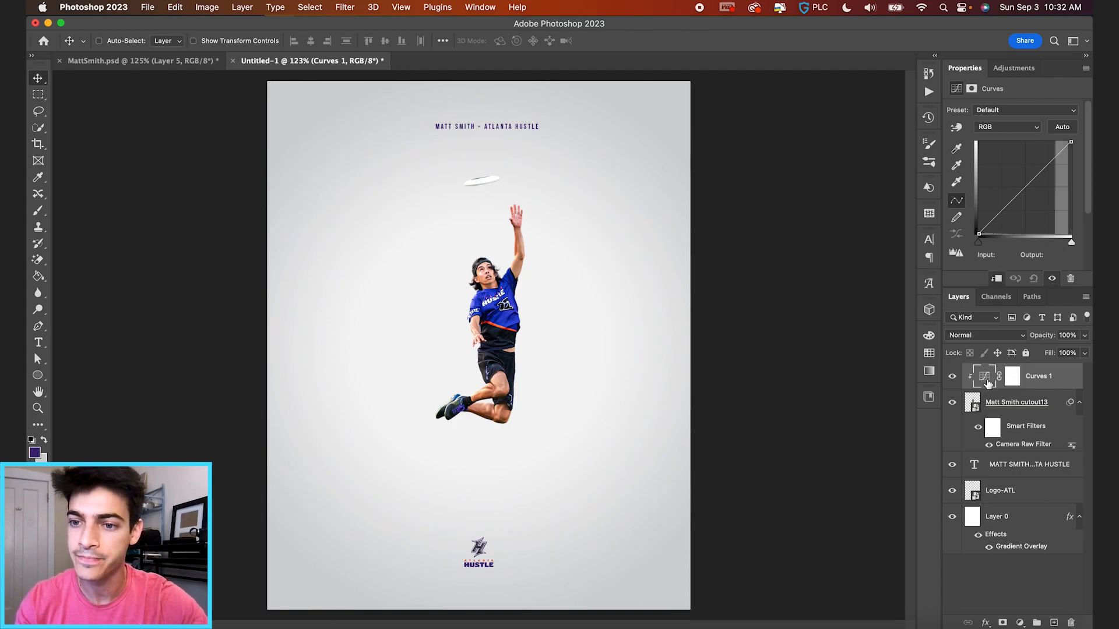
{"action": "left_click", "coordinate": [1000, 331]}
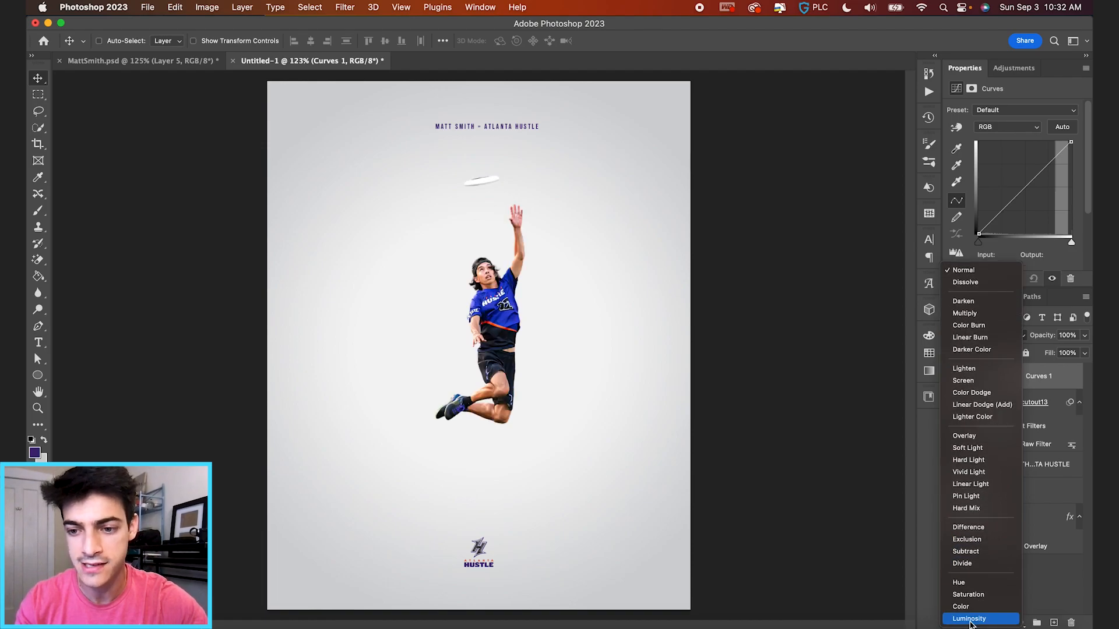
{"action": "left_click", "coordinate": [971, 620]}
{"action": "right_click", "coordinate": [1015, 380]}
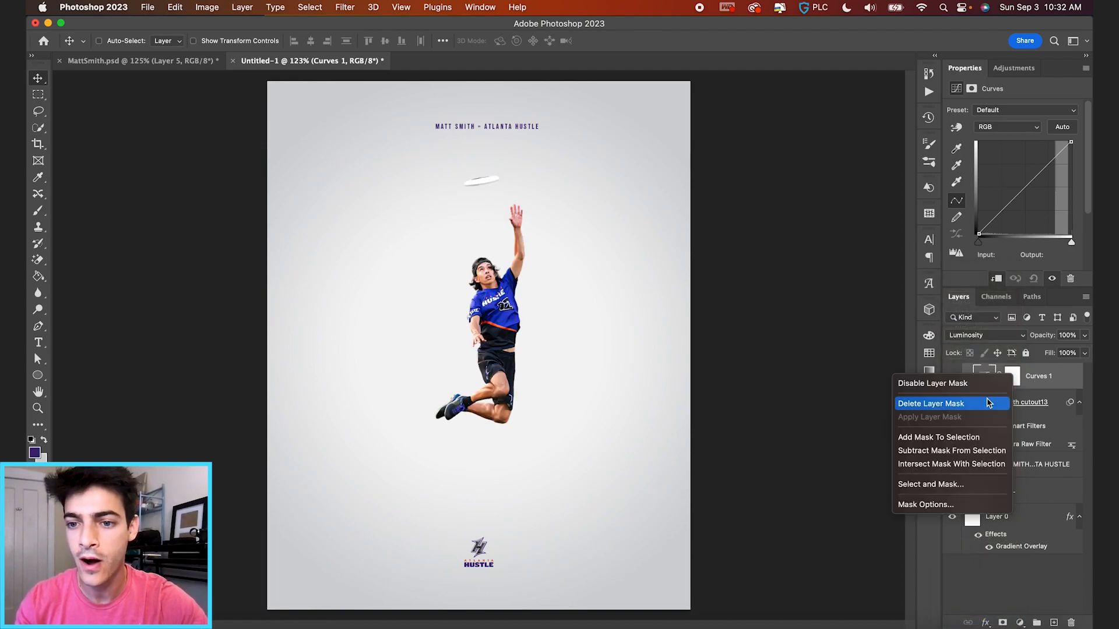
{"action": "left_click", "coordinate": [989, 403]}
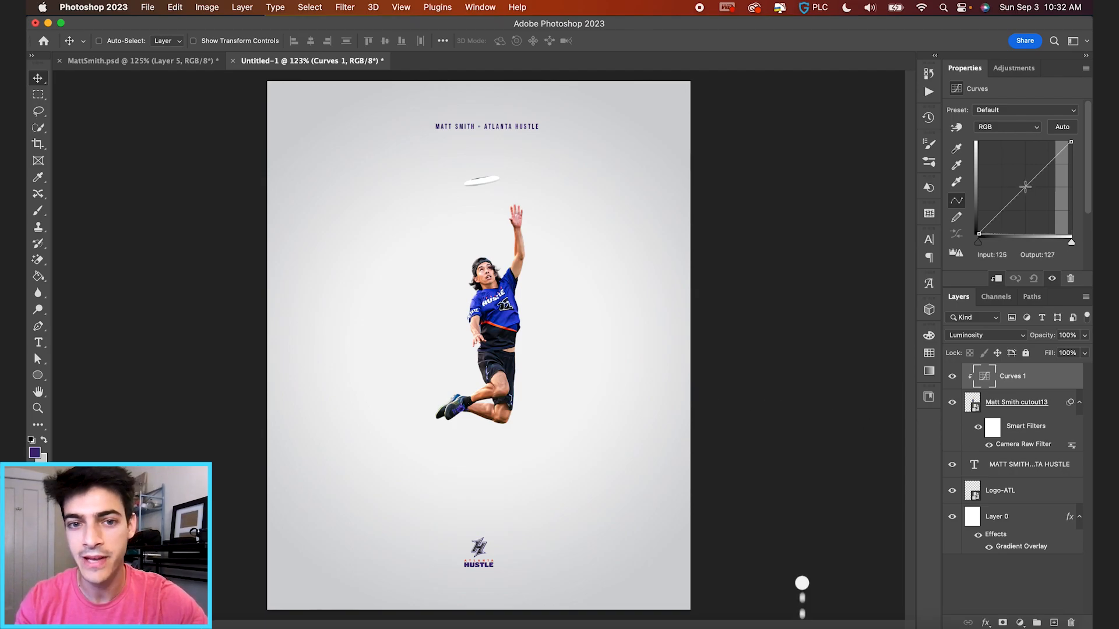
{"action": "left_click_drag", "start_coordinate": [1022, 191], "coordinate": [1020, 174]}
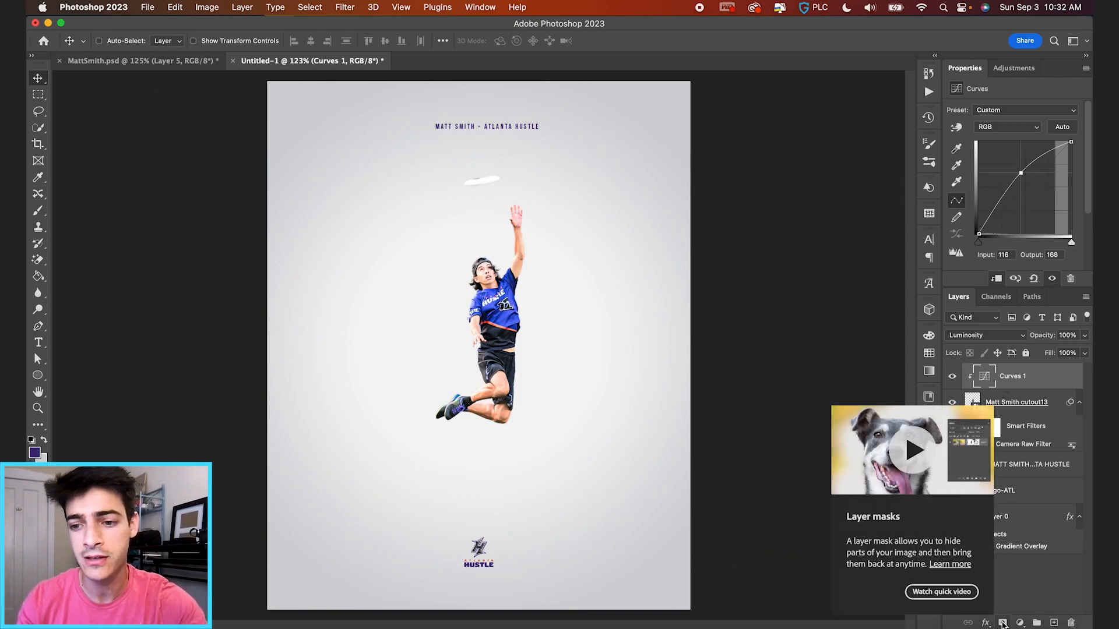
Give Curves 1 a black mask and set up a low-flow white brush.
{"action": "left_click", "coordinate": [1002, 623], "text": "alt"}
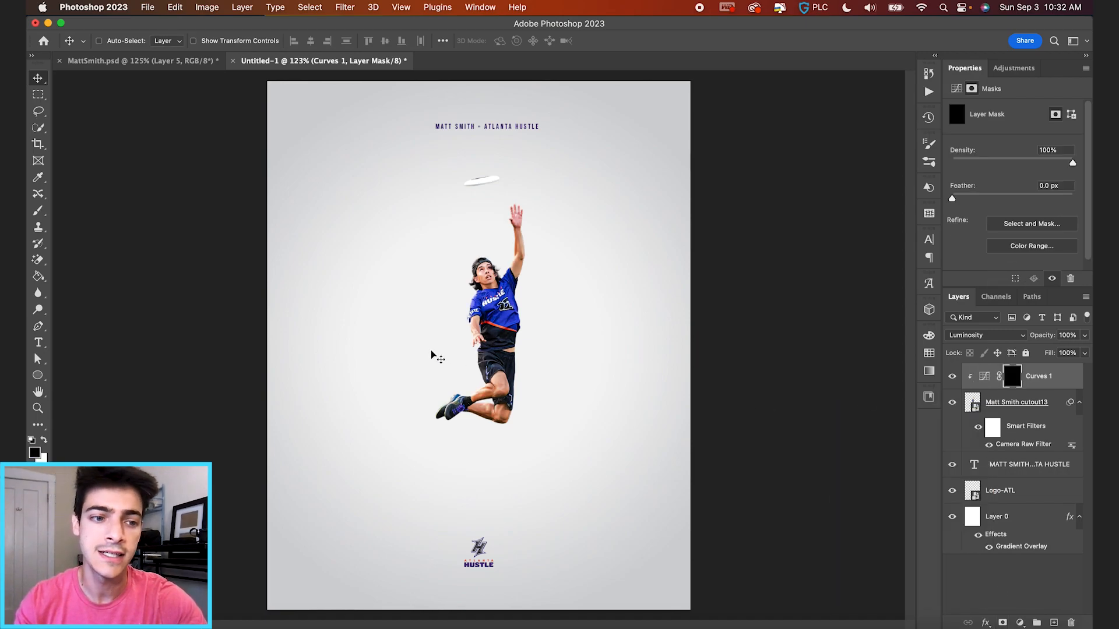
{"action": "scroll", "coordinate": [433, 352], "scroll_direction": "up", "scroll_amount": 5}
{"action": "key", "text": "b"}
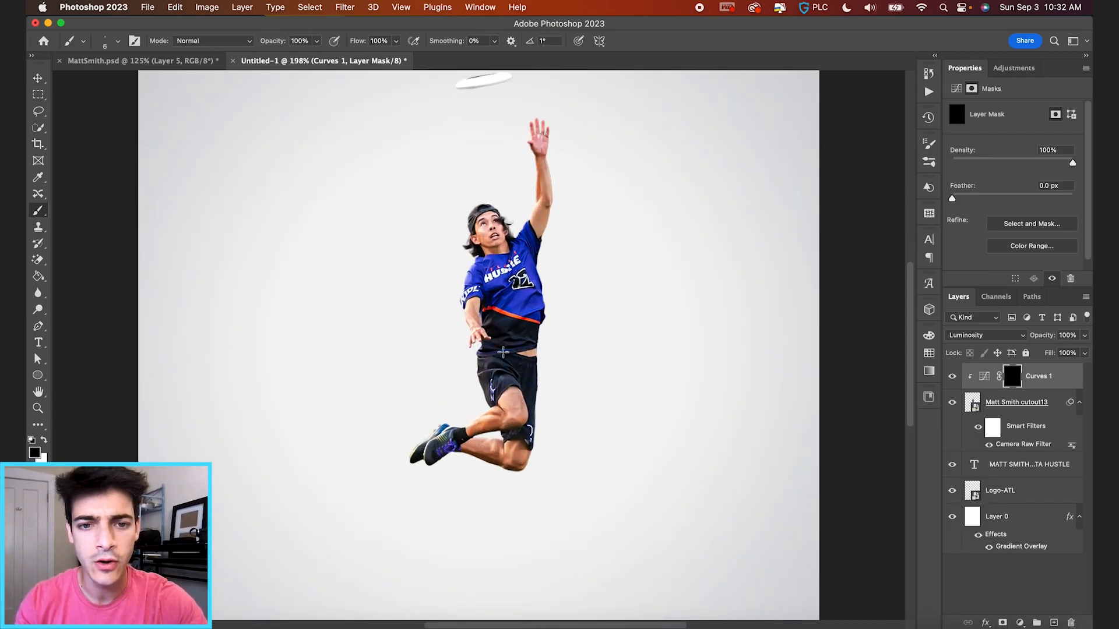
{"action": "key", "text": "bracketright"}
{"action": "key", "text": "bracketright"}
{"action": "key", "text": "bracketright"}
{"action": "key", "text": "bracketleft"}
{"action": "scroll", "coordinate": [481, 350], "scroll_direction": "up", "scroll_amount": 3}
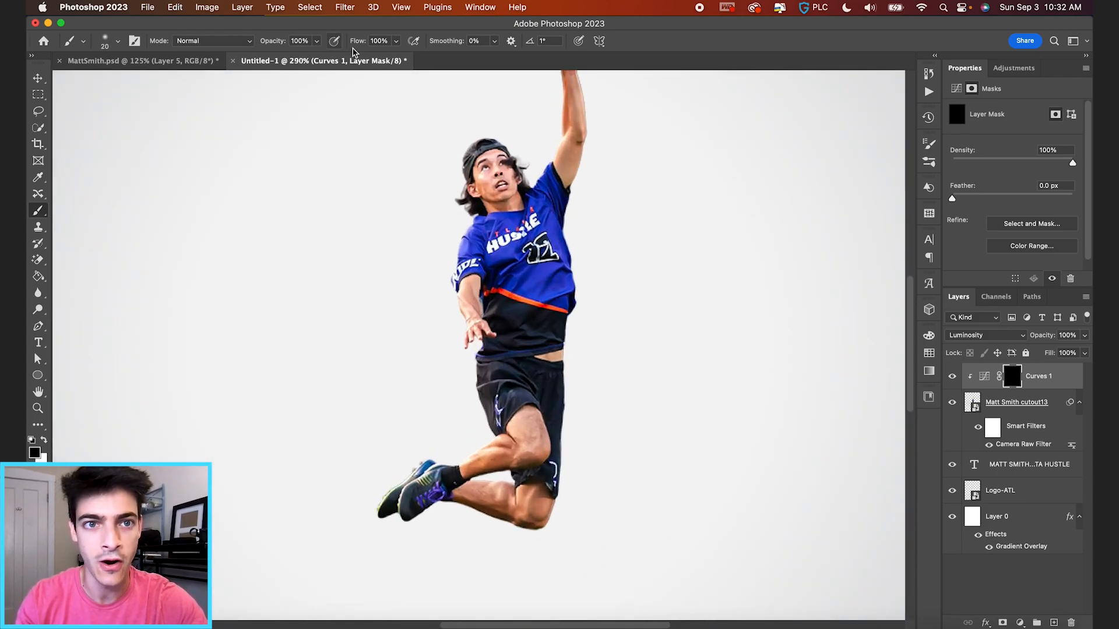
{"action": "left_click_drag", "start_coordinate": [358, 42], "coordinate": [299, 43]}
{"action": "scroll", "coordinate": [570, 240], "scroll_direction": "up", "scroll_amount": 7}
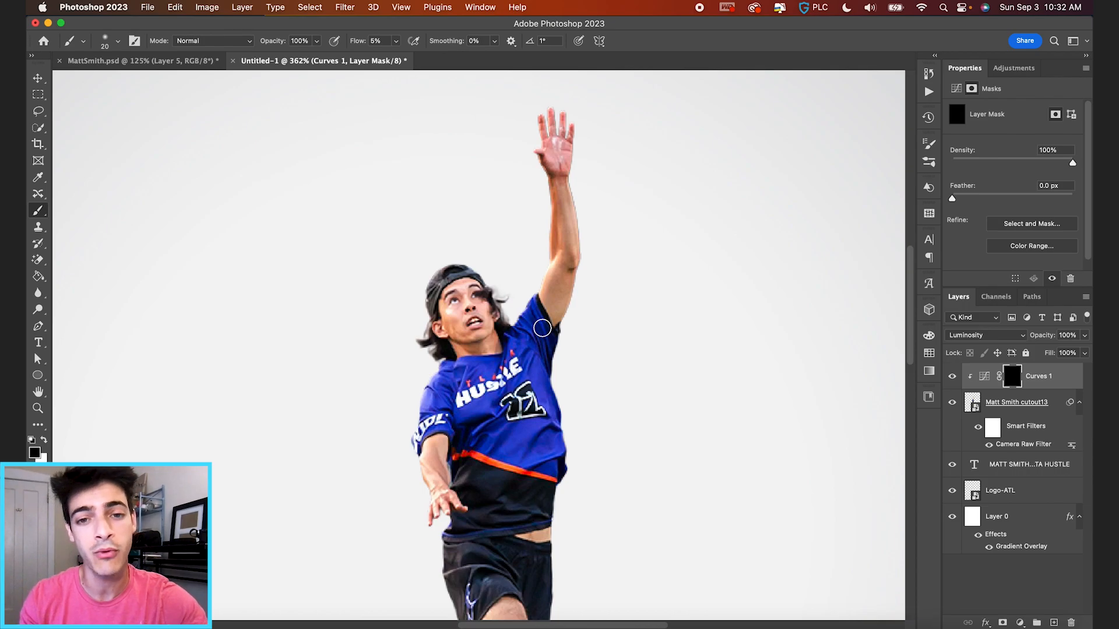
{"action": "key", "text": "x"}
Paint the brightening back onto the player's raised upper arm and cheek.
{"action": "scroll", "coordinate": [533, 299], "scroll_direction": "up", "scroll_amount": 3}
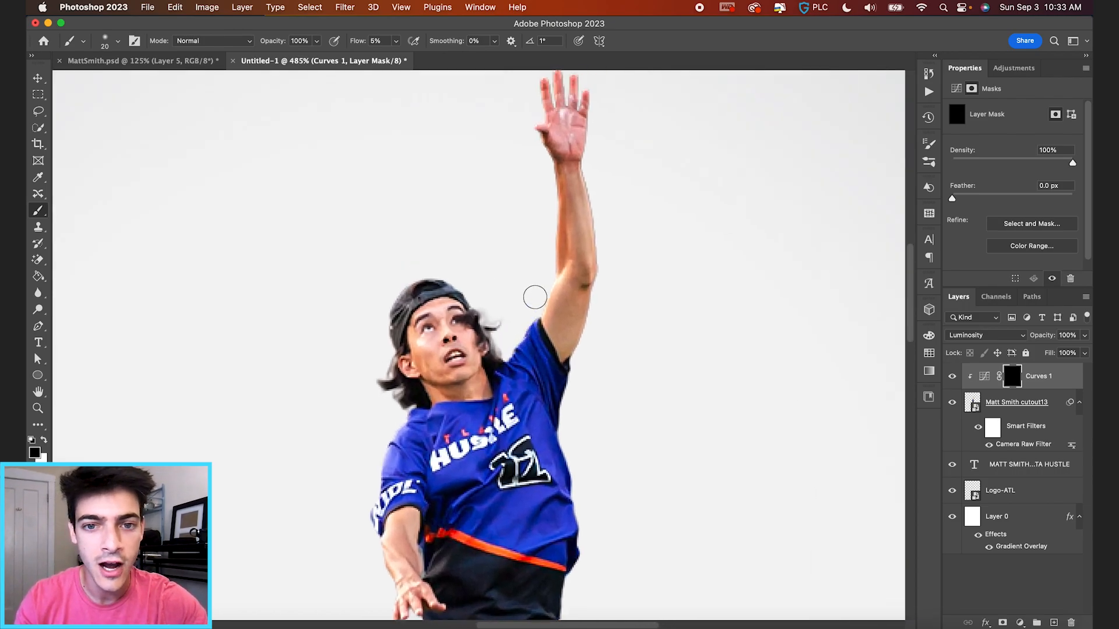
{"action": "mouse_move", "coordinate": [549, 303]}
{"action": "left_mouse_down"}
{"action": "mouse_move", "coordinate": [534, 344]}
{"action": "mouse_move", "coordinate": [552, 299]}
{"action": "mouse_move", "coordinate": [587, 324]}
{"action": "mouse_move", "coordinate": [596, 395]}
{"action": "left_mouse_up"}
{"action": "scroll", "coordinate": [553, 298], "scroll_direction": "up", "scroll_amount": 3}
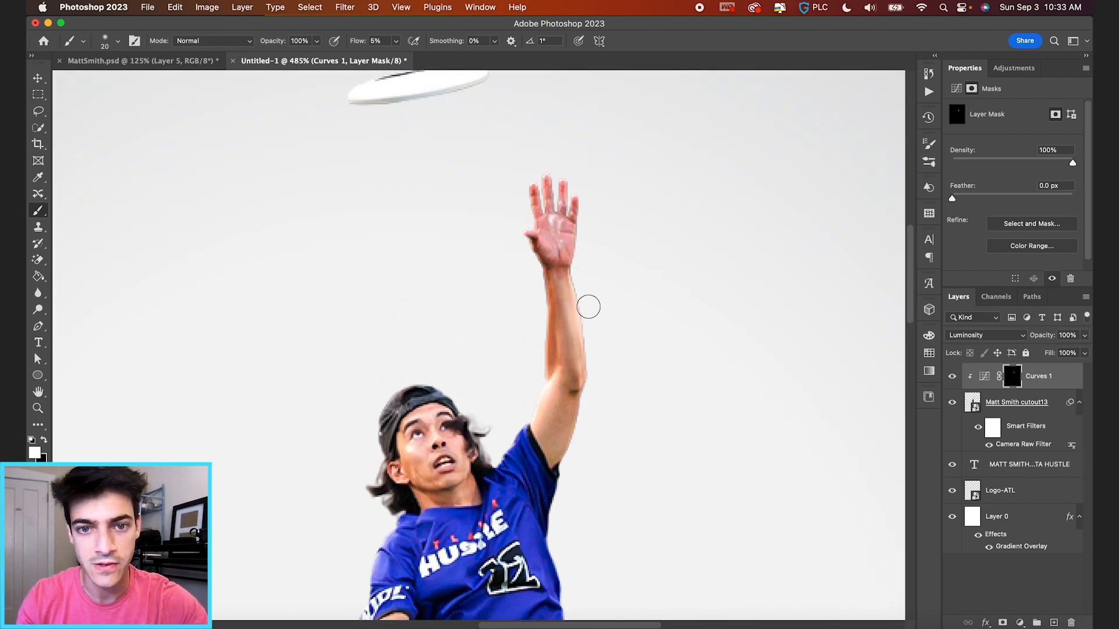
{"action": "scroll", "coordinate": [508, 365], "scroll_direction": "down", "scroll_amount": 3}
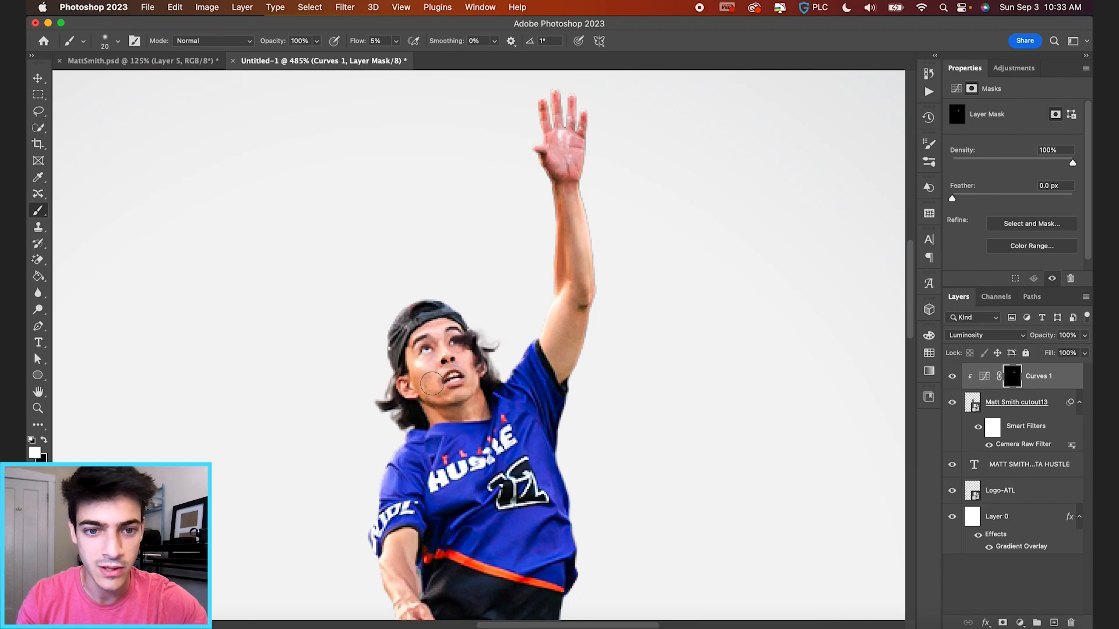
{"action": "left_click_drag", "start_coordinate": [421, 366], "coordinate": [467, 355]}
{"action": "scroll", "coordinate": [478, 408], "scroll_direction": "down", "scroll_amount": 5}
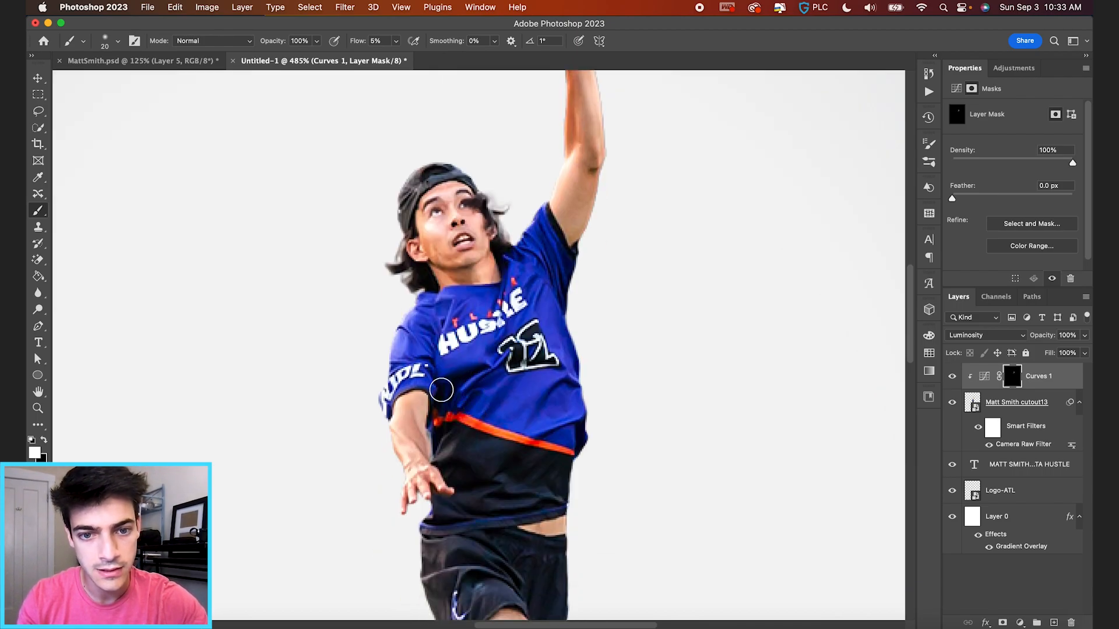
{"action": "scroll", "coordinate": [562, 429], "scroll_direction": "down", "scroll_amount": 3}
{"action": "scroll", "coordinate": [561, 429], "scroll_direction": "down", "scroll_amount": 3}
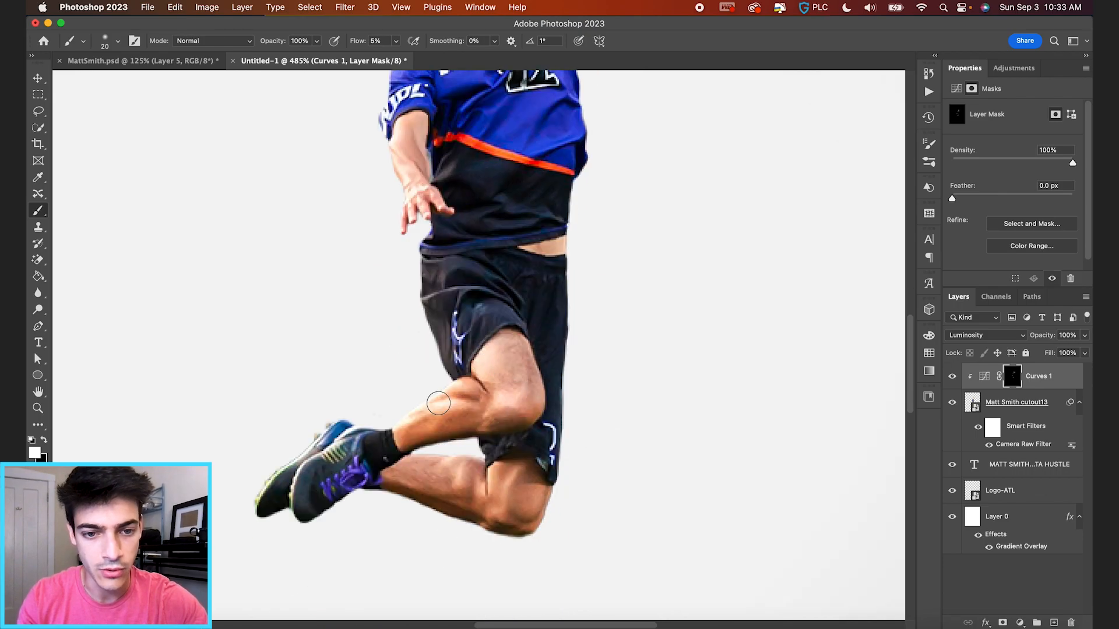
{"action": "scroll", "coordinate": [509, 438], "scroll_direction": "up", "scroll_amount": 2}
Paint the brightening onto the lower knee and lightly onto the shorts with a smaller brush.
{"action": "left_click_drag", "start_coordinate": [528, 448], "coordinate": [550, 402]}
{"action": "left_click_drag", "start_coordinate": [602, 475], "coordinate": [590, 426]}
{"action": "scroll", "coordinate": [591, 350], "scroll_direction": "left", "scroll_amount": 3}
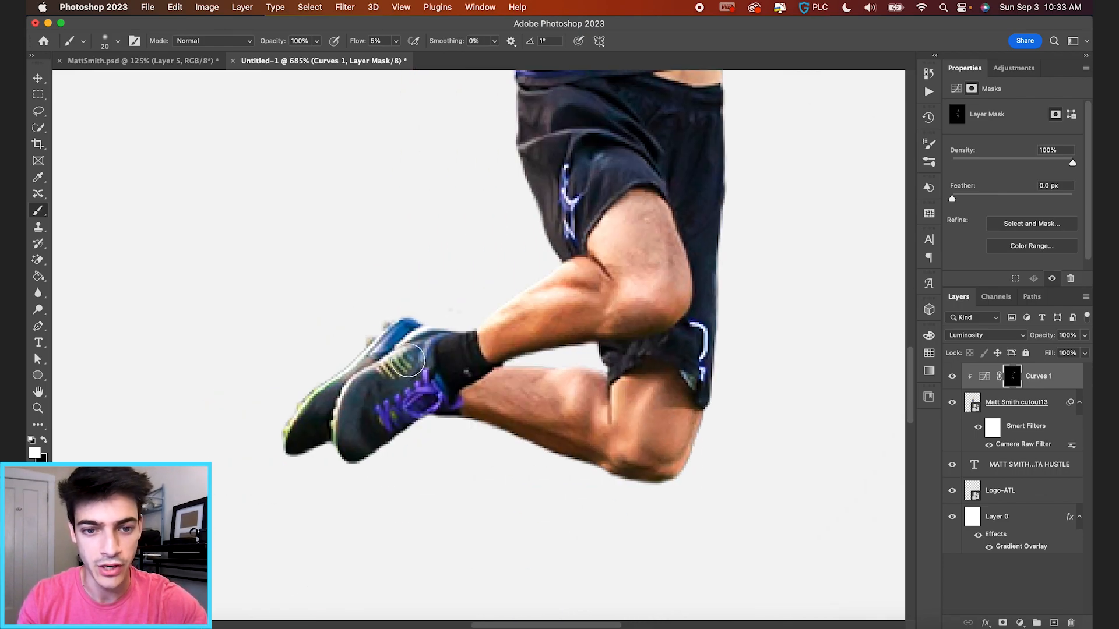
{"action": "scroll", "coordinate": [589, 262], "scroll_direction": "up", "scroll_amount": 3}
{"action": "key", "text": "bracketleft"}
{"action": "key", "text": "bracketleft"}
{"action": "key", "text": "bracketleft"}
{"action": "key", "text": "bracketleft"}
{"action": "left_click_drag", "start_coordinate": [546, 243], "coordinate": [539, 273]}
{"action": "scroll", "coordinate": [546, 195], "scroll_direction": "up", "scroll_amount": 6}
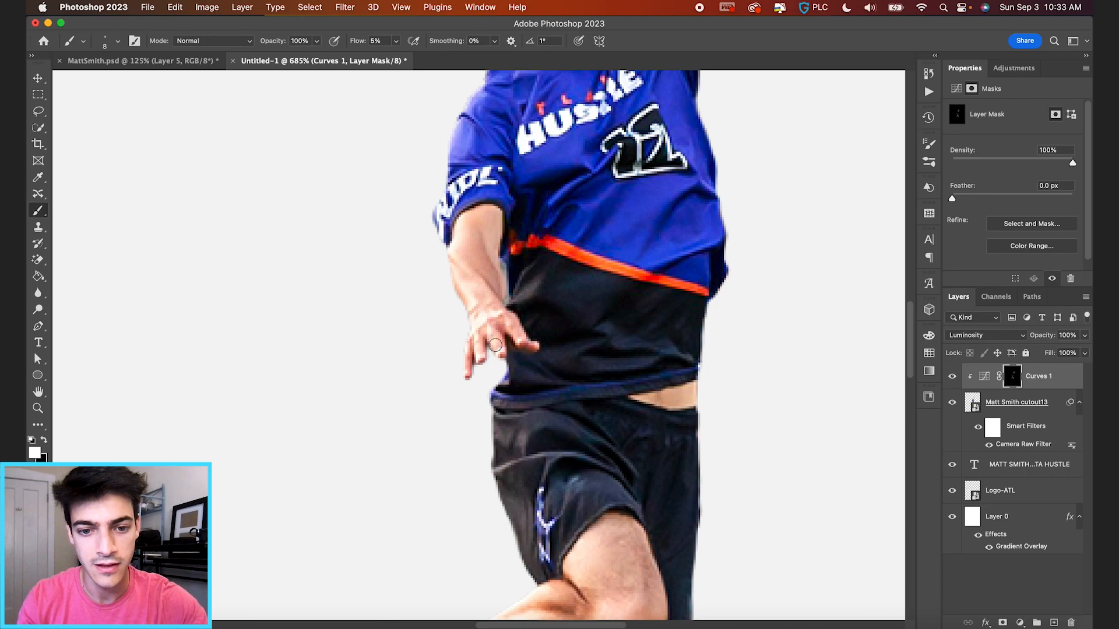
{"action": "scroll", "coordinate": [612, 272], "scroll_direction": "down", "scroll_amount": 3}
{"action": "scroll", "coordinate": [612, 273], "scroll_direction": "up", "scroll_amount": 3}
{"action": "scroll", "coordinate": [699, 280], "scroll_direction": "up", "scroll_amount": 2}
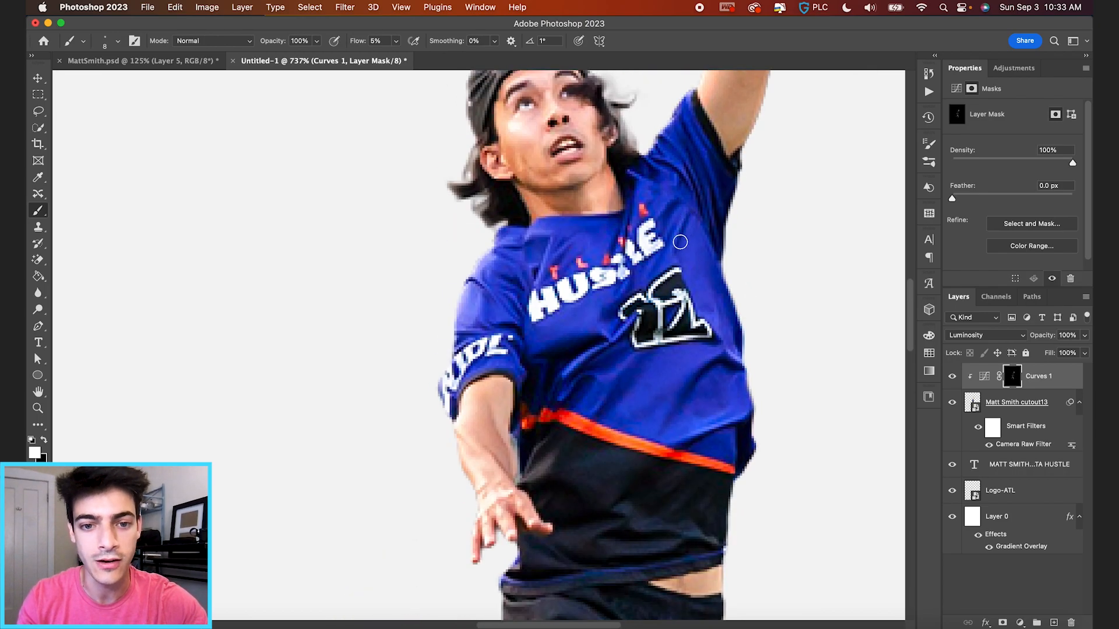
{"action": "key", "text": "bracketright"}
{"action": "key", "text": "bracketright"}
{"action": "key", "text": "bracketright"}
{"action": "key", "text": "bracketright"}
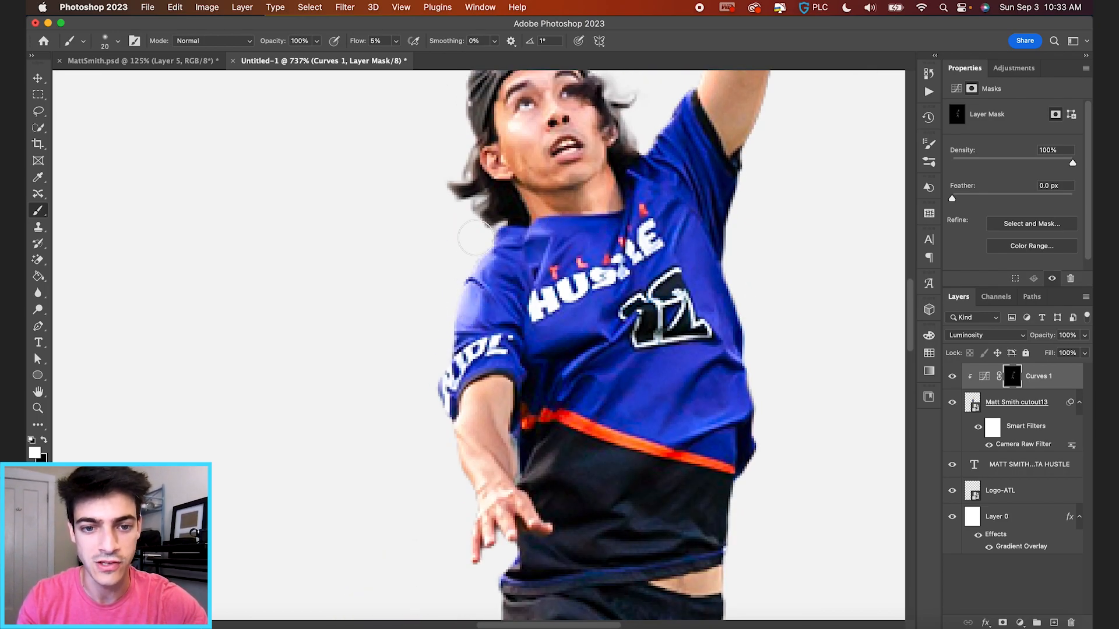
{"action": "scroll", "coordinate": [694, 270], "scroll_direction": "up", "scroll_amount": 1}
{"action": "scroll", "coordinate": [577, 326], "scroll_direction": "down", "scroll_amount": 4}
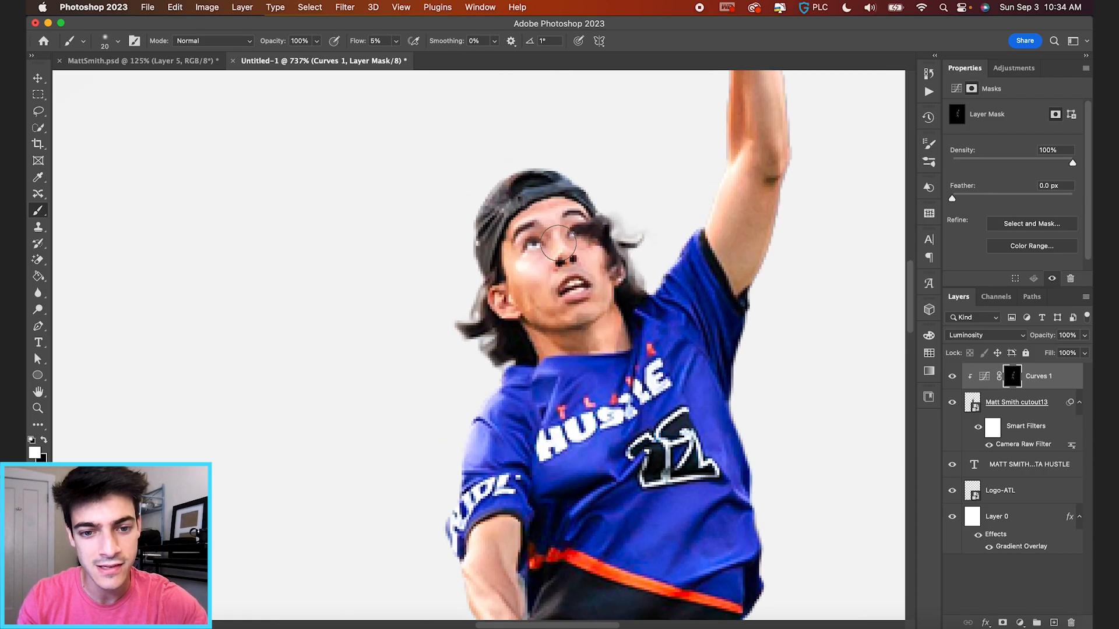
Duplicate Curves 1, give the copy a fresh black mask, and pull input 149 down to 98.
{"action": "left_click", "coordinate": [981, 380]}
{"action": "key", "text": "super+j"}
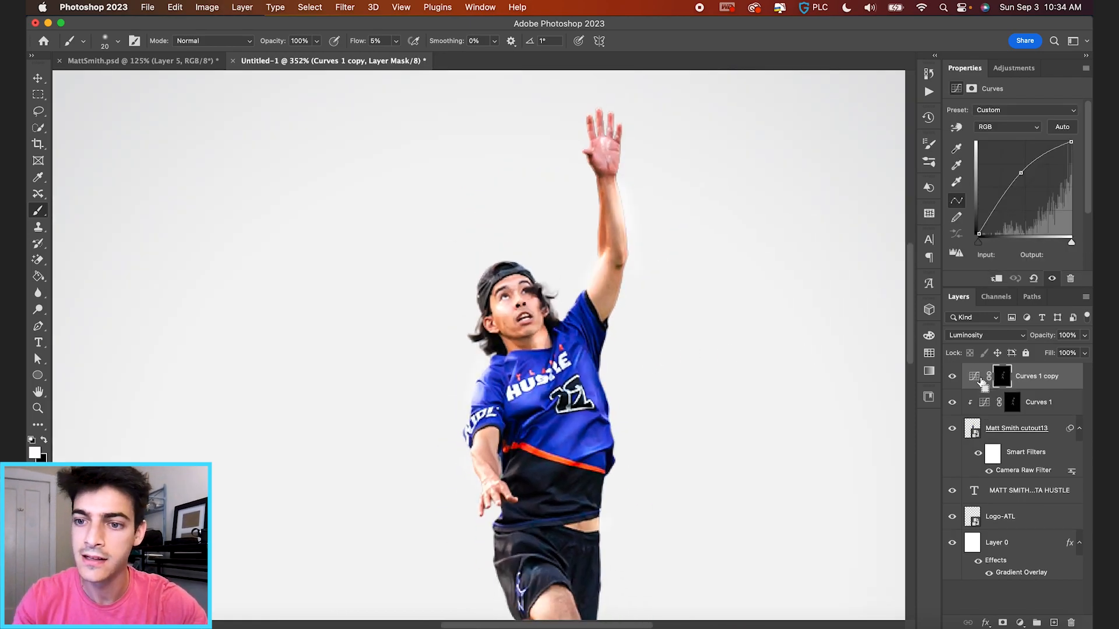
{"action": "right_click", "coordinate": [1011, 382]}
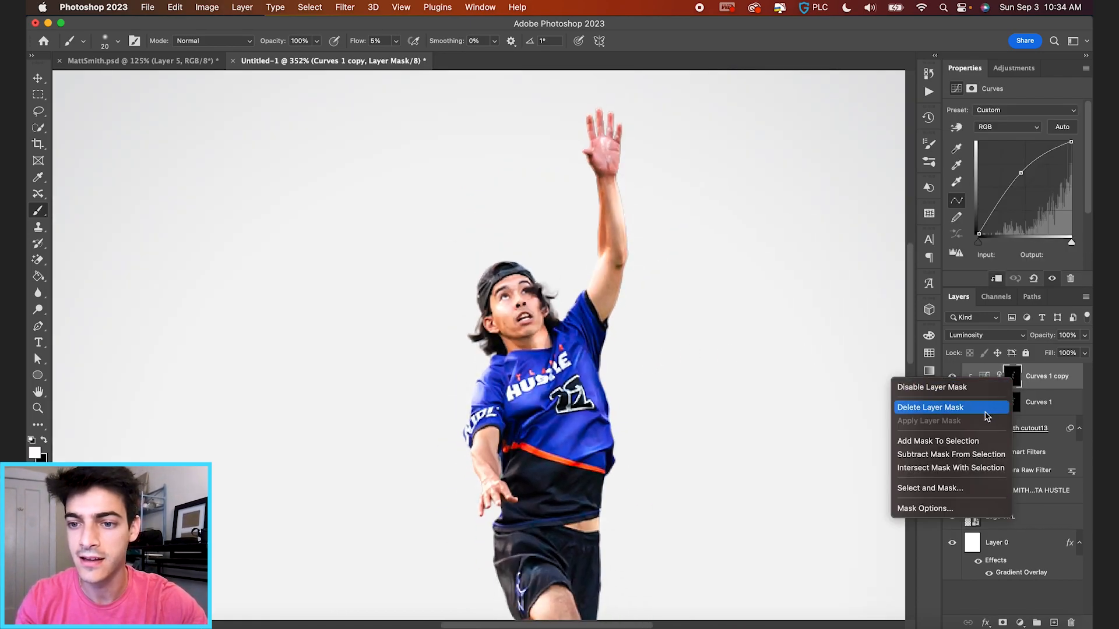
{"action": "left_click", "coordinate": [956, 405]}
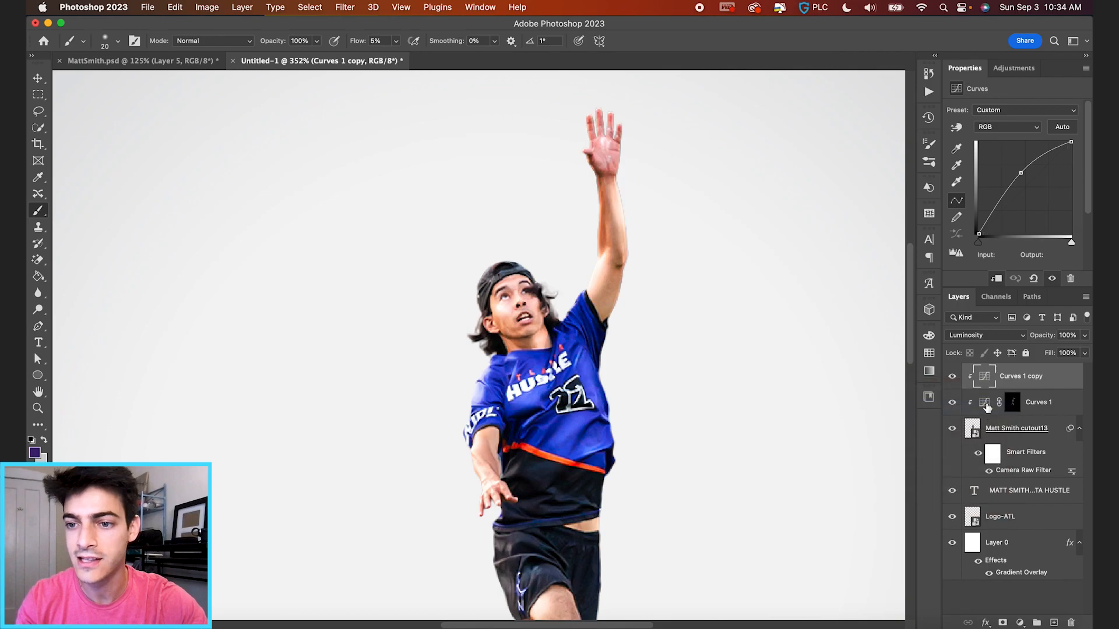
{"action": "left_click", "coordinate": [1002, 623], "text": "alt"}
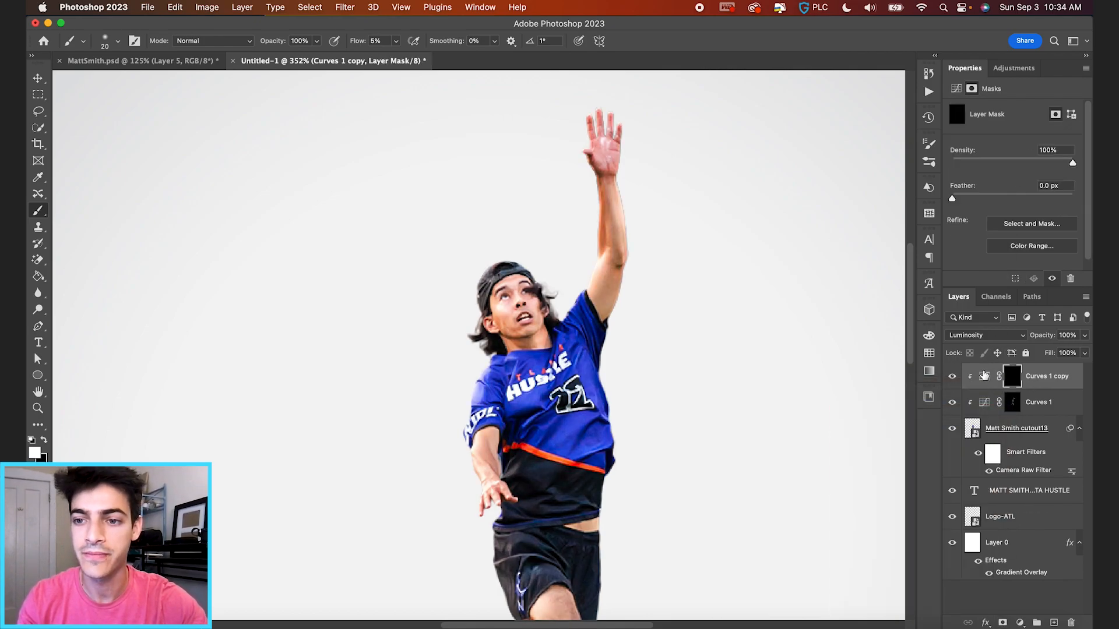
{"action": "left_click", "coordinate": [984, 376]}
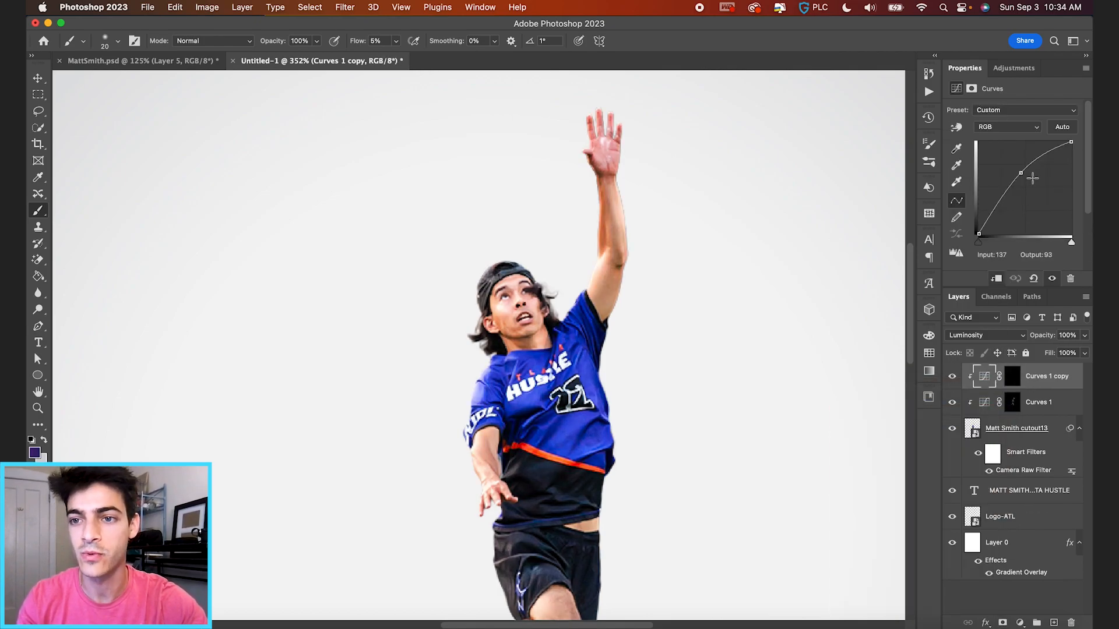
{"action": "left_click", "coordinate": [1014, 380], "text": "shift"}
{"action": "left_click", "coordinate": [985, 380]}
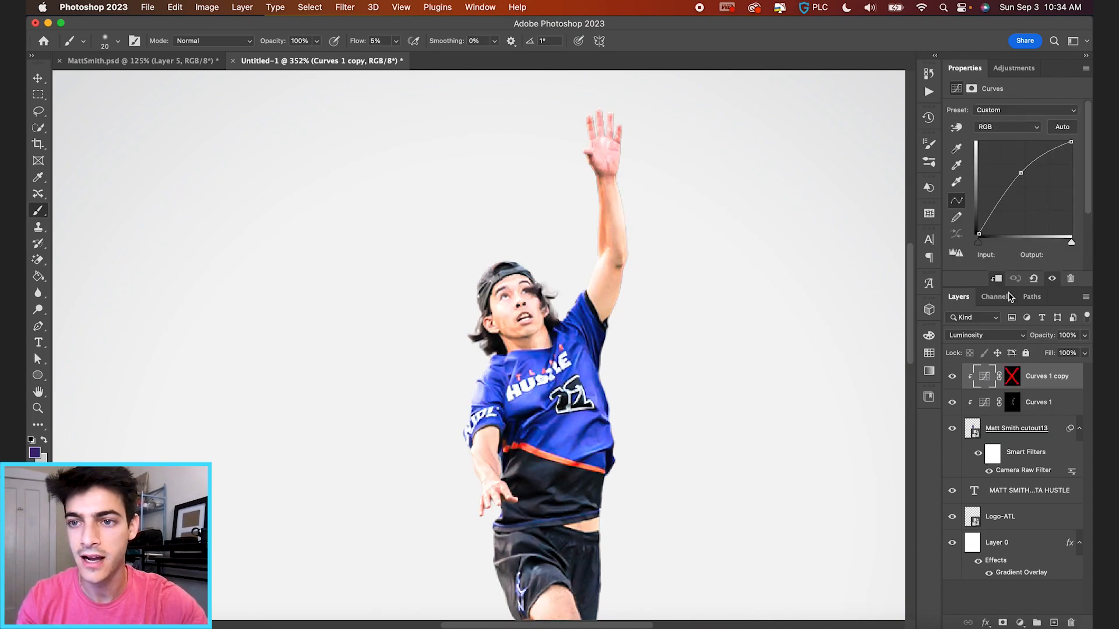
{"action": "left_click_drag", "start_coordinate": [1030, 180], "coordinate": [1034, 200]}
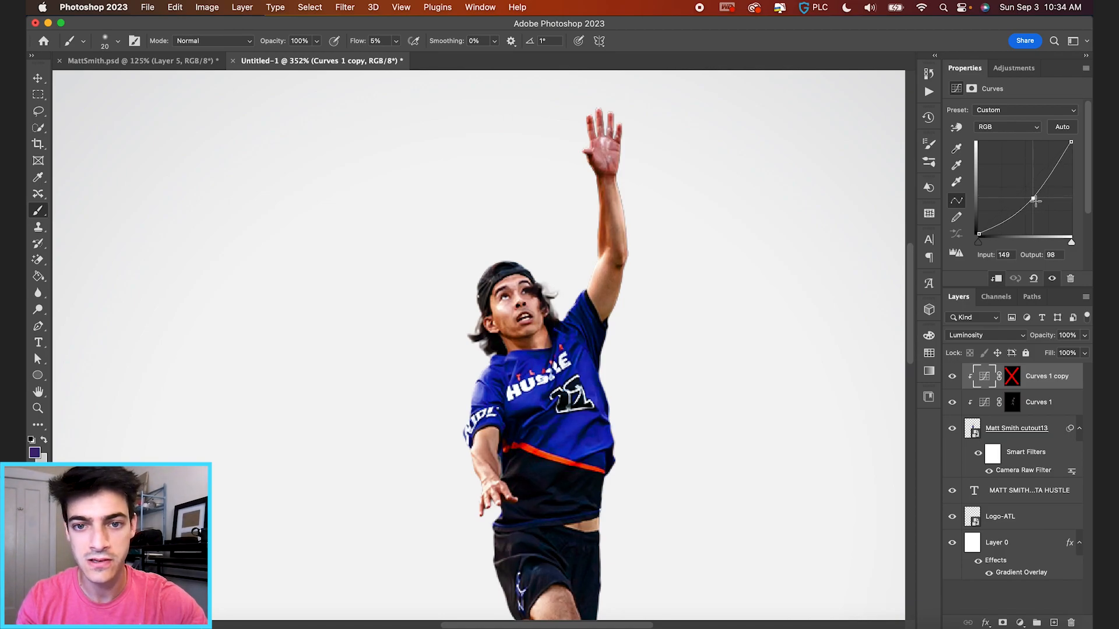
{"action": "left_click", "coordinate": [1014, 382], "text": "shift"}
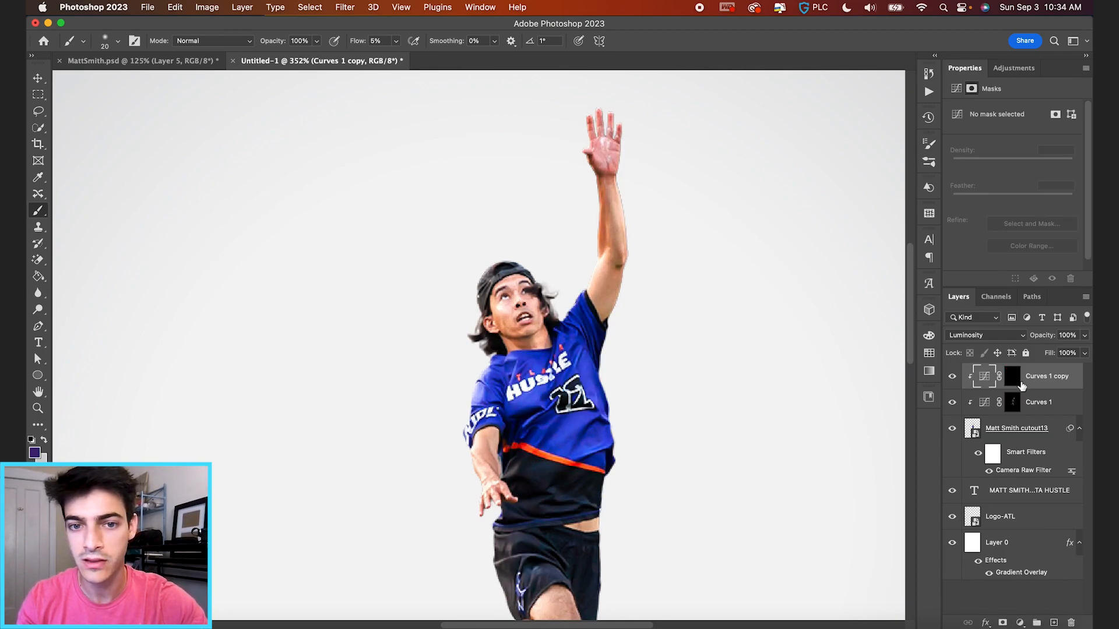
On the Curves 1 copy mask, paint darkening strokes along the upper arm and inner forearm.
{"action": "left_click", "coordinate": [1017, 382]}
{"action": "key", "text": "d"}
{"action": "scroll", "coordinate": [696, 229], "scroll_direction": "up", "scroll_amount": 3}
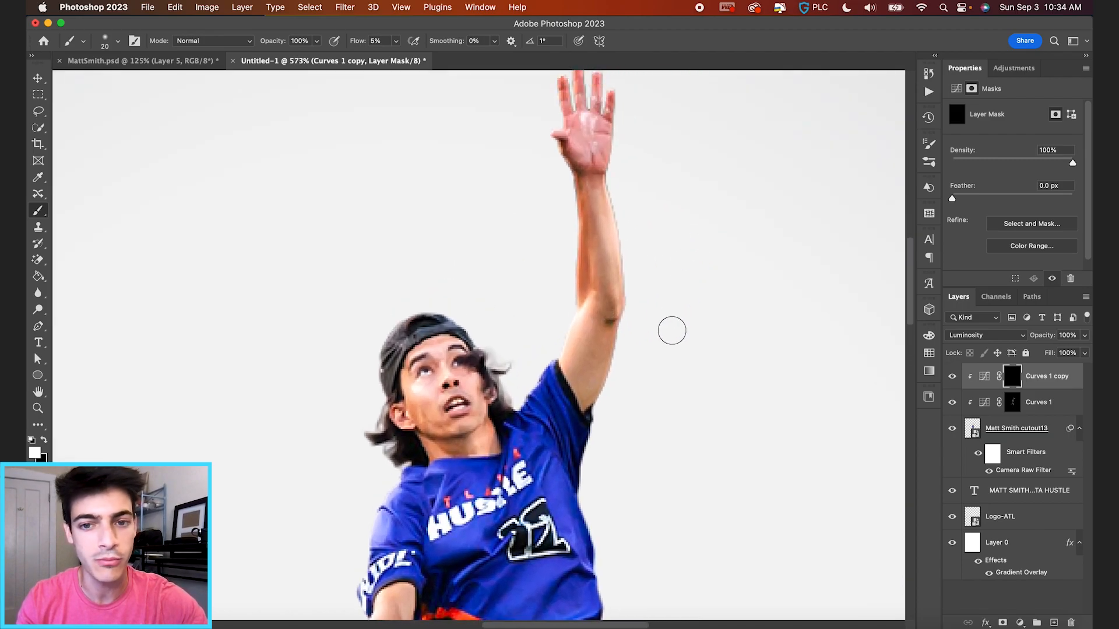
{"action": "key", "text": "bracketright"}
{"action": "key", "text": "bracketright"}
{"action": "key", "text": "bracketright"}
{"action": "left_click_drag", "start_coordinate": [615, 332], "coordinate": [603, 405]}
{"action": "key", "text": "bracketleft"}
{"action": "key", "text": "bracketleft"}
{"action": "key", "text": "bracketleft"}
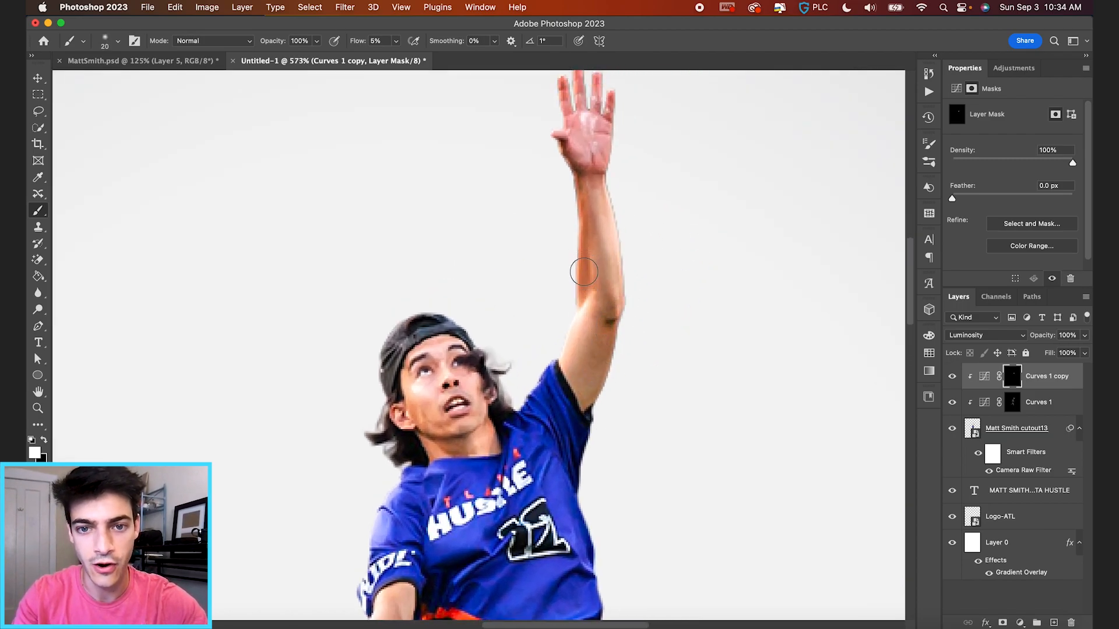
{"action": "mouse_move", "coordinate": [581, 290]}
{"action": "left_mouse_down"}
{"action": "mouse_move", "coordinate": [575, 212]}
{"action": "mouse_move", "coordinate": [584, 330]}
{"action": "left_mouse_up"}
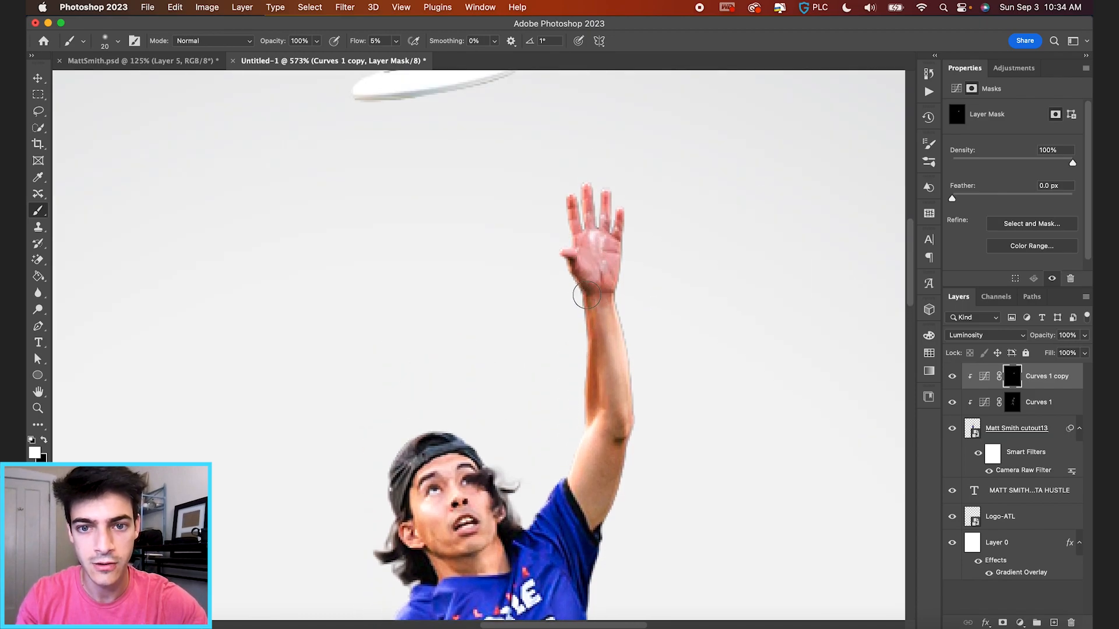
Shade the jersey, shorts, legs and shoes with larger and smaller brushes, then fit the poster in view.
{"action": "scroll", "coordinate": [562, 257], "scroll_direction": "up", "scroll_amount": 3}
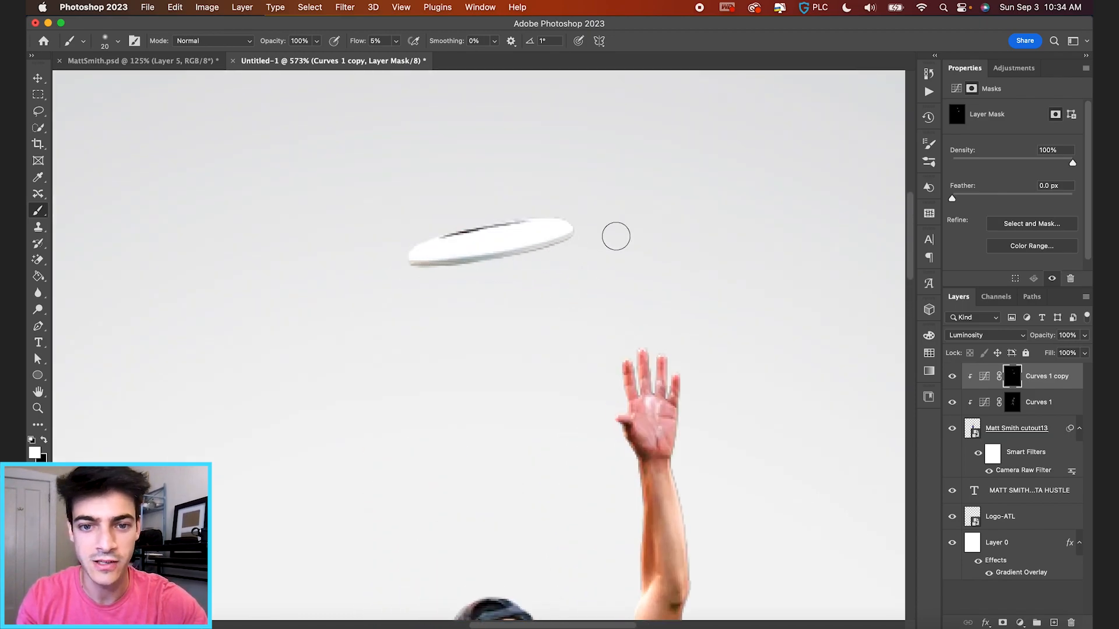
{"action": "scroll", "coordinate": [614, 235], "scroll_direction": "down", "scroll_amount": 5}
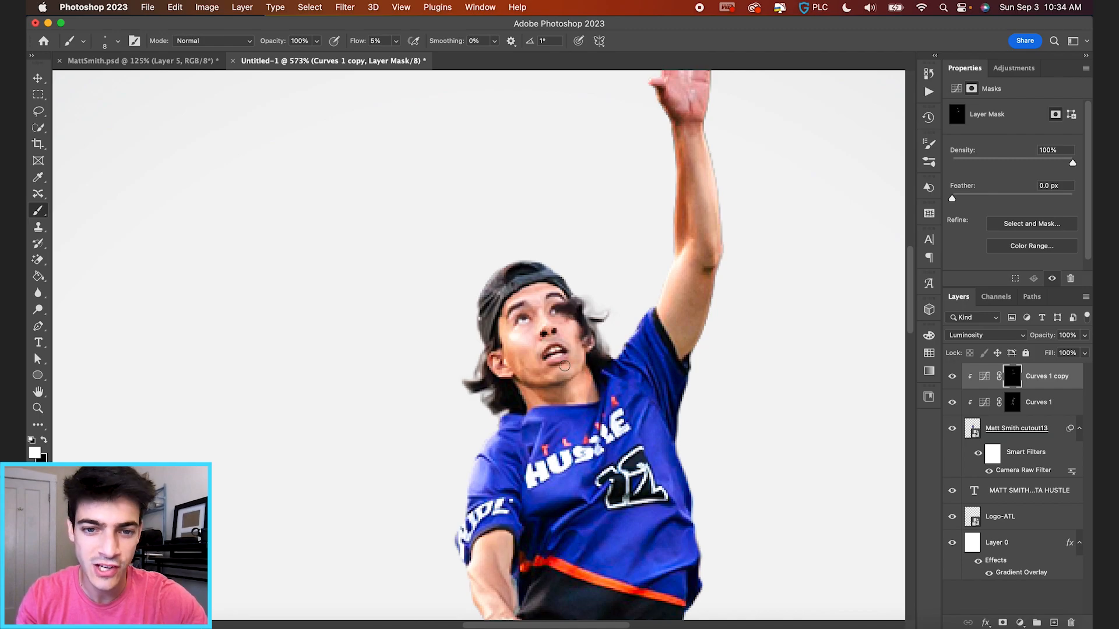
{"action": "scroll", "coordinate": [528, 288], "scroll_direction": "down", "scroll_amount": 3}
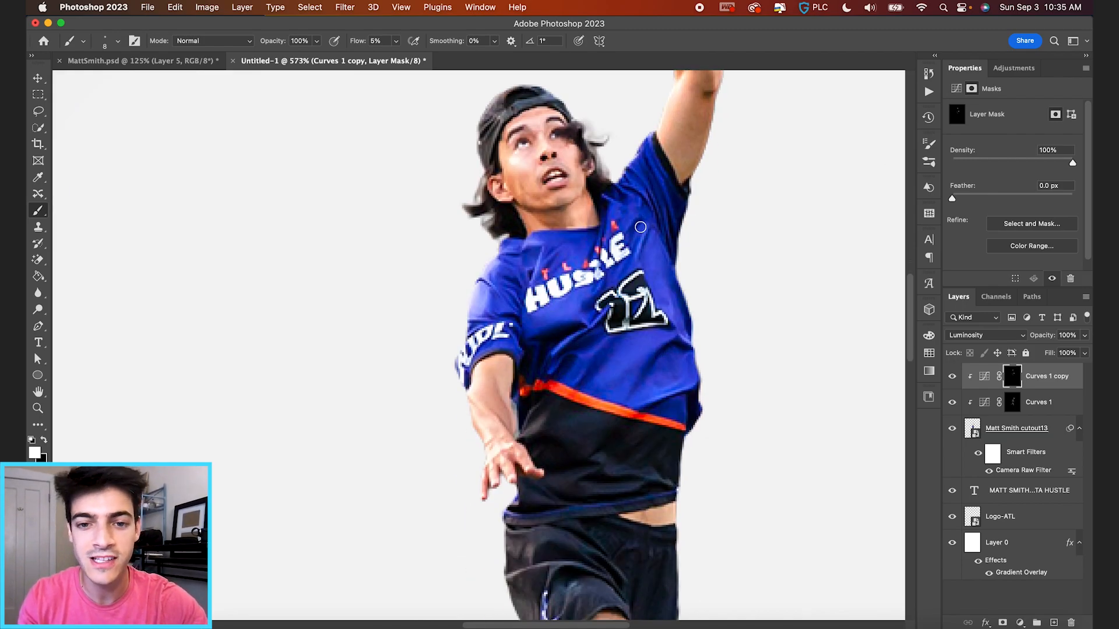
{"action": "scroll", "coordinate": [495, 343], "scroll_direction": "up", "scroll_amount": 2}
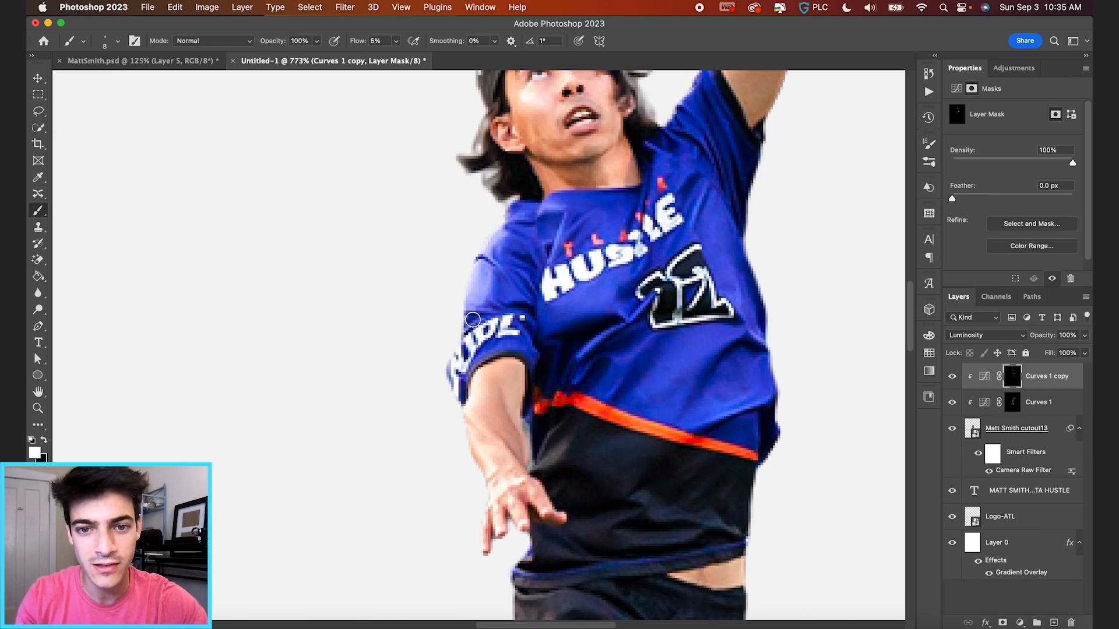
{"action": "scroll", "coordinate": [452, 388], "scroll_direction": "down", "scroll_amount": 6}
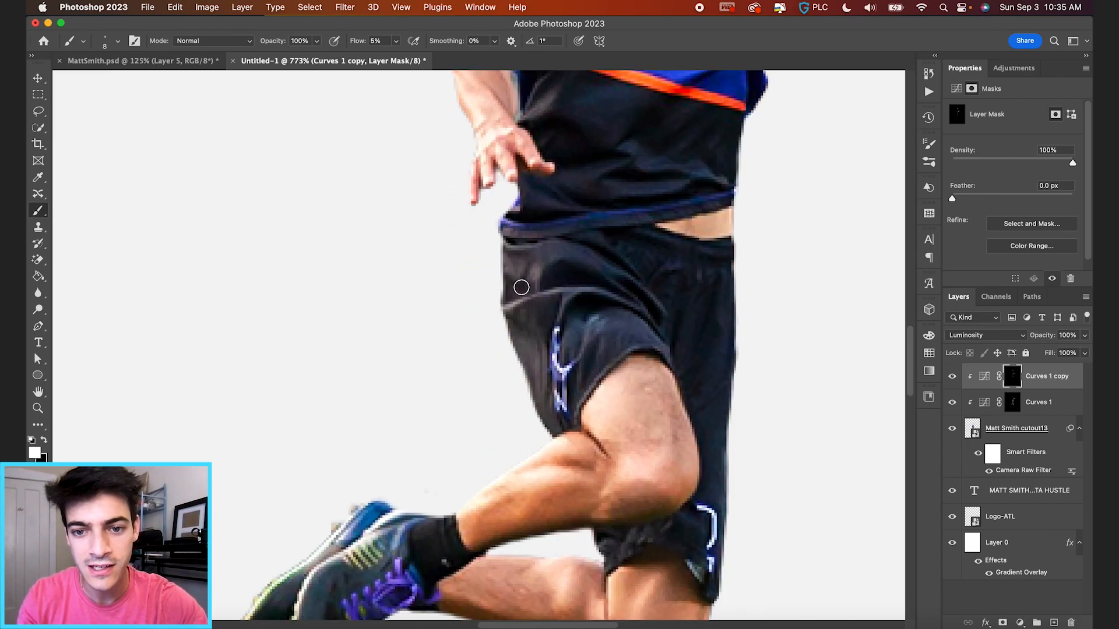
{"action": "scroll", "coordinate": [549, 366], "scroll_direction": "down", "scroll_amount": 2}
{"action": "key", "text": "bracketright"}
{"action": "key", "text": "bracketright"}
{"action": "key", "text": "bracketright"}
{"action": "key", "text": "bracketright"}
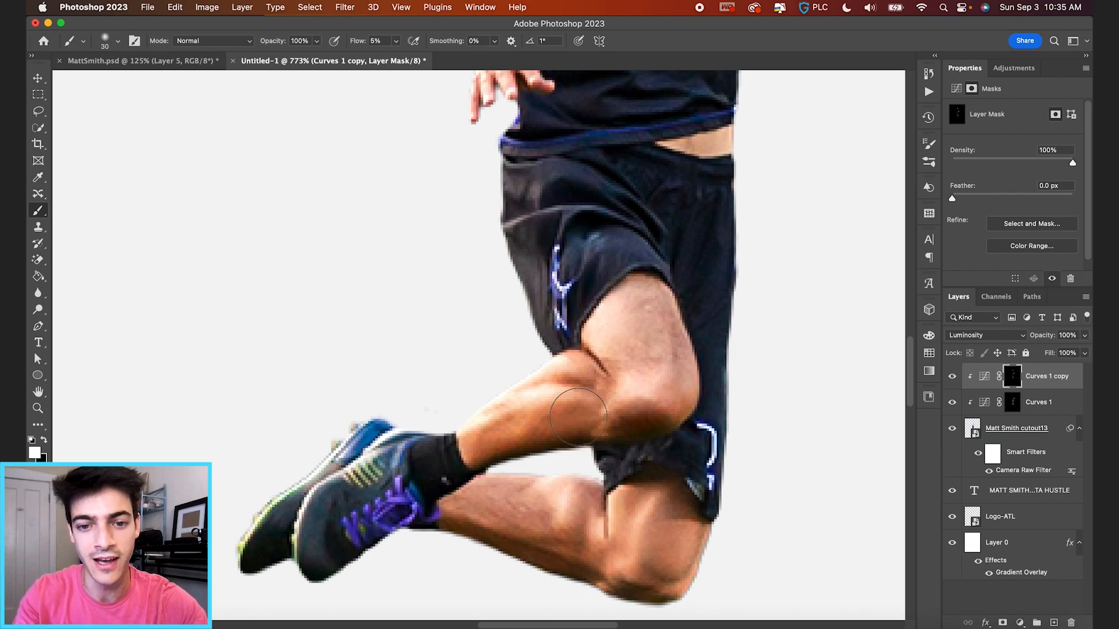
{"action": "scroll", "coordinate": [507, 524], "scroll_direction": "down", "scroll_amount": 2}
{"action": "key", "text": "bracketleft"}
{"action": "key", "text": "bracketleft"}
{"action": "key", "text": "bracketleft"}
{"action": "scroll", "coordinate": [592, 181], "scroll_direction": "down", "scroll_amount": 2}
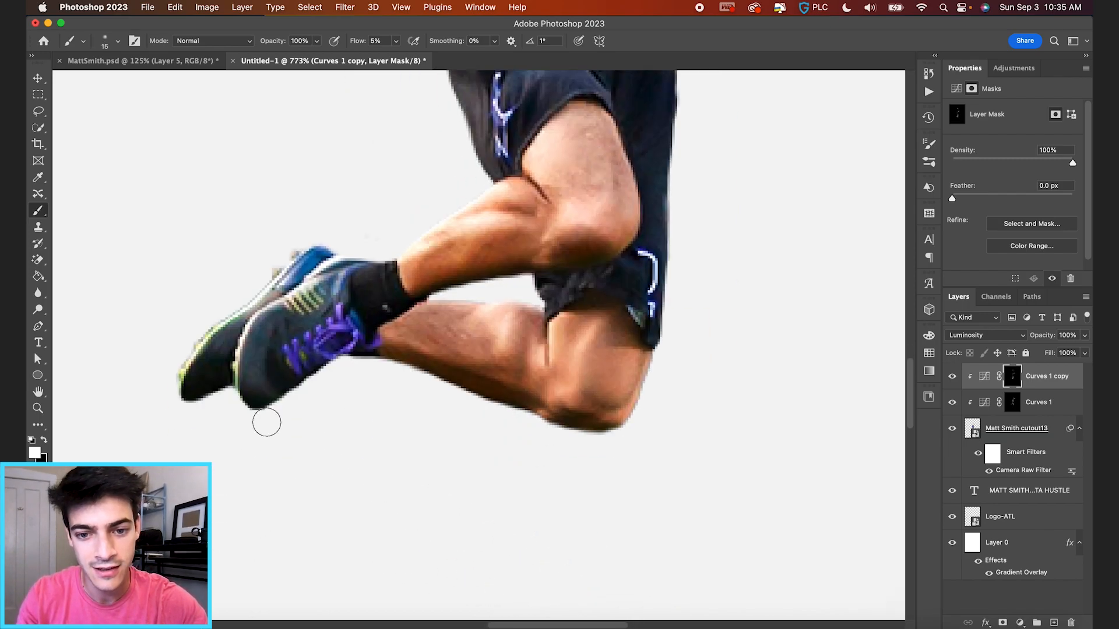
{"action": "key", "text": "super+0"}
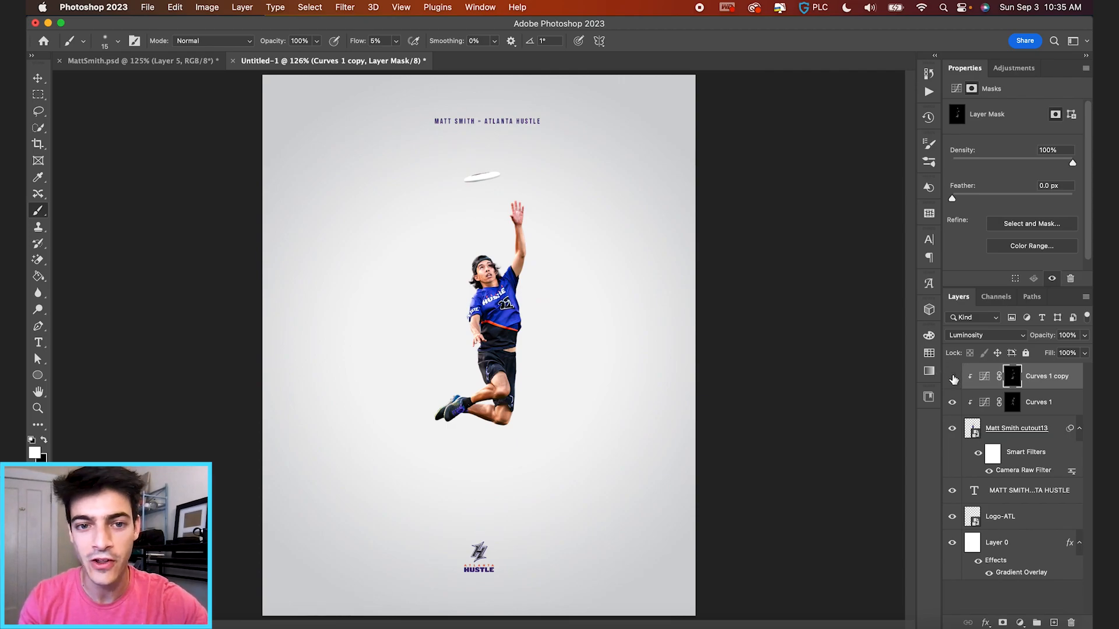
{"action": "left_click", "coordinate": [952, 375]}
{"action": "scroll", "coordinate": [583, 344], "scroll_direction": "up", "scroll_amount": 3}
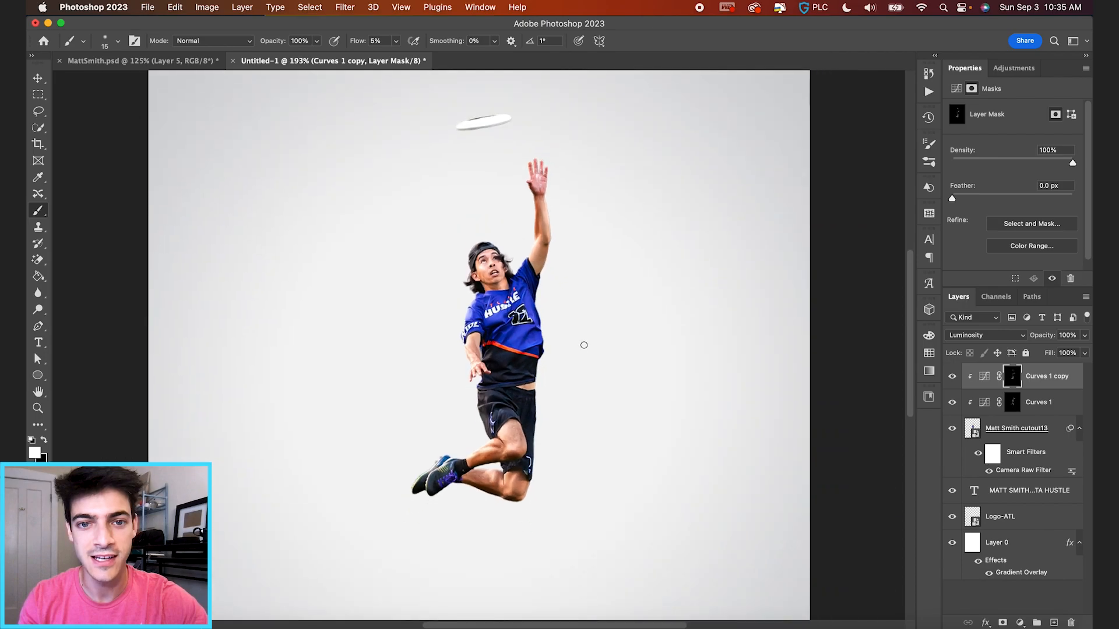
{"action": "left_click", "coordinate": [952, 376]}
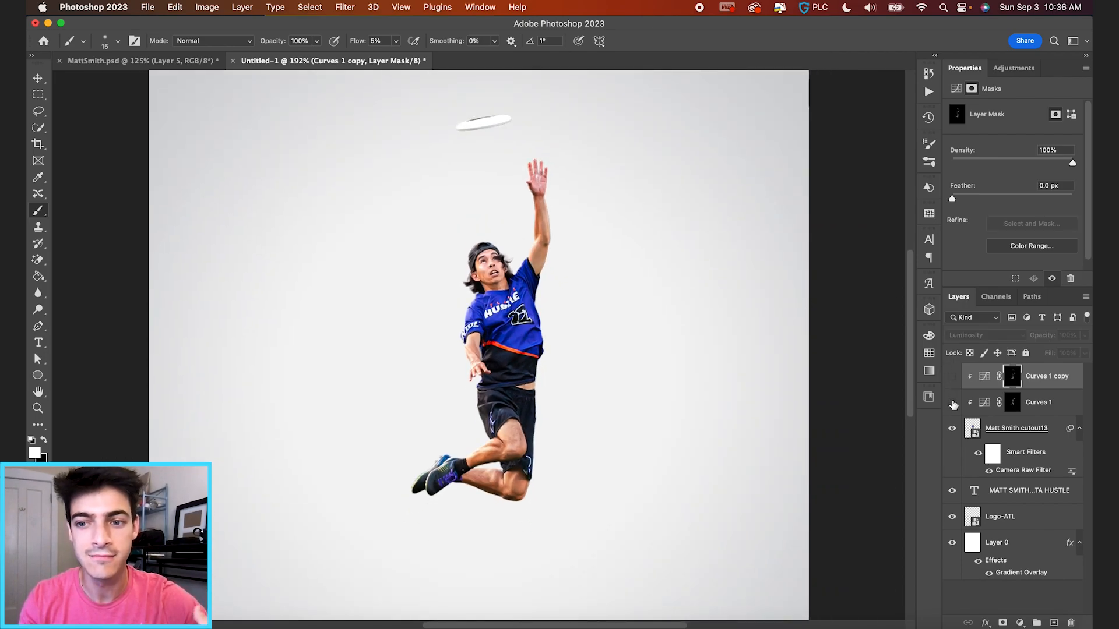
{"action": "left_click", "coordinate": [952, 376]}
{"action": "scroll", "coordinate": [759, 369], "scroll_direction": "down", "scroll_amount": 3}
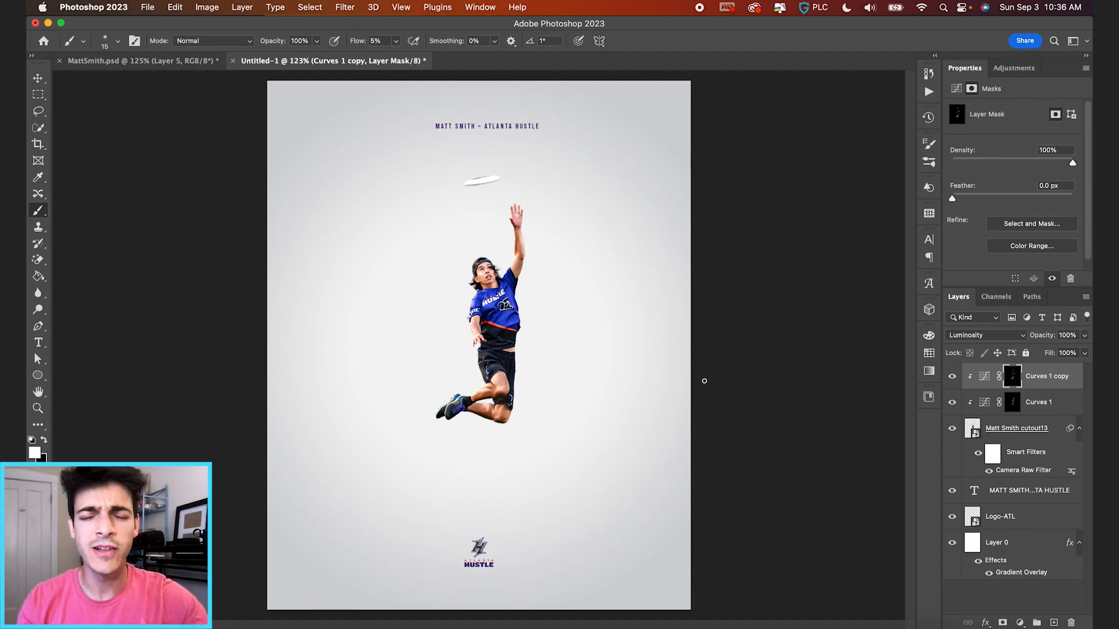
On a new layer above the title, paint a soft black dot below the player at 100% flow.
{"action": "left_click", "coordinate": [971, 494]}
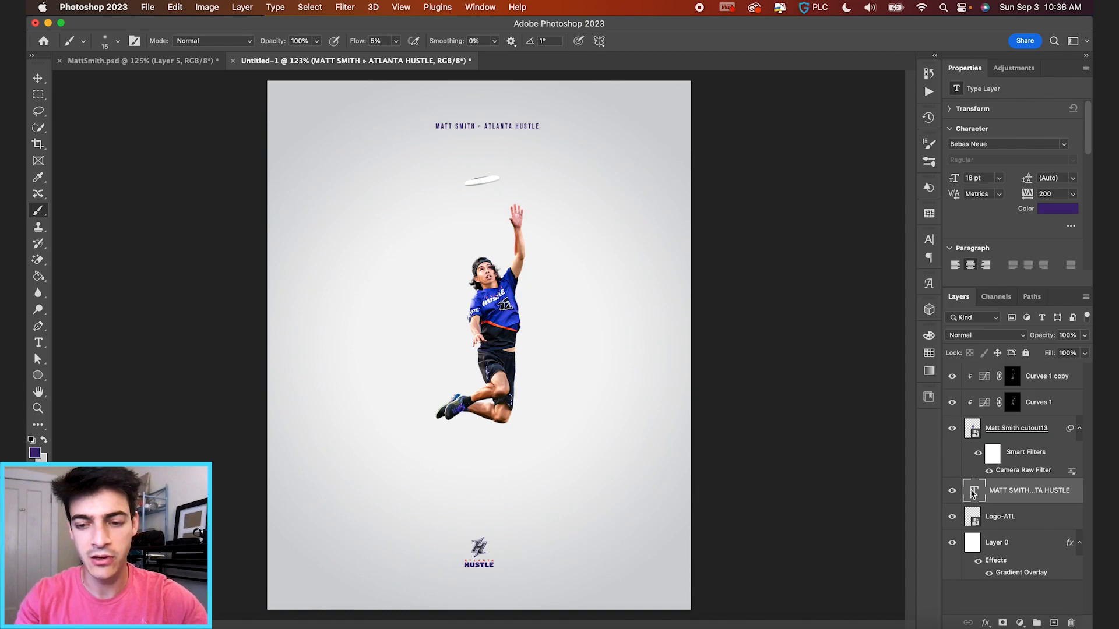
{"action": "key", "text": "super+alt+shift+n"}
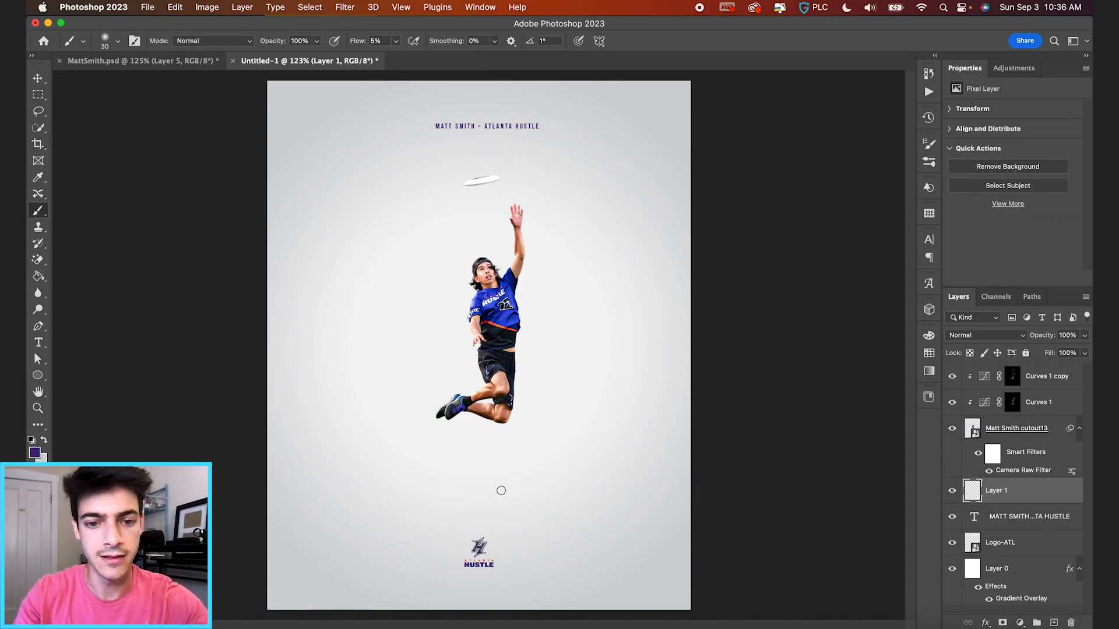
{"action": "key", "text": "d"}
{"action": "key", "text": "bracketright"}
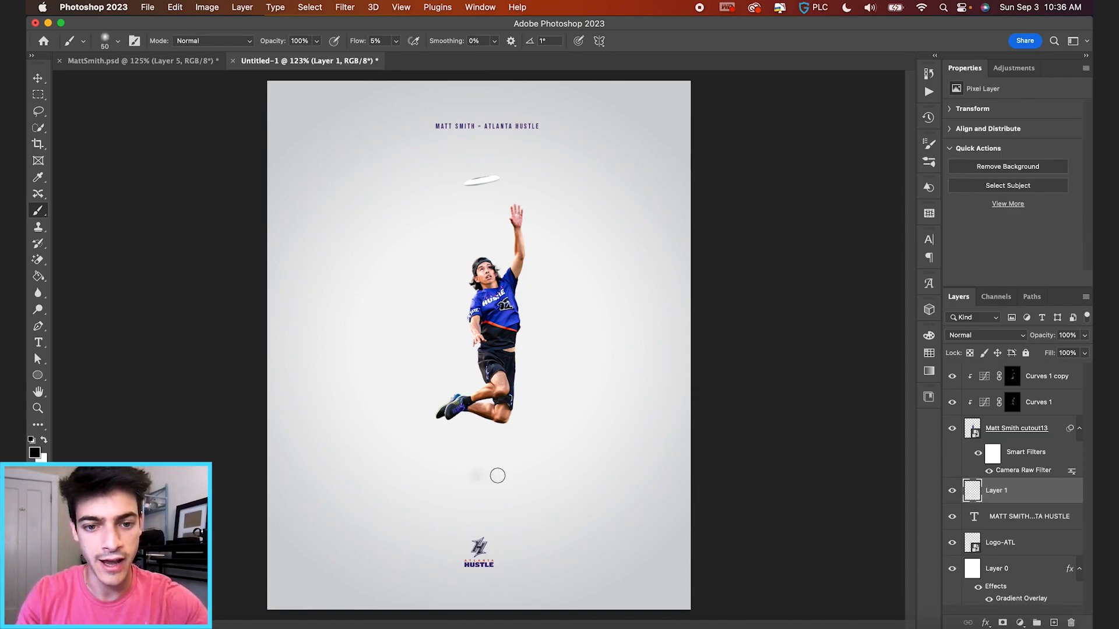
{"action": "left_click_drag", "start_coordinate": [353, 42], "coordinate": [1028, 71]}
{"action": "left_click", "coordinate": [486, 475]}
Squash the dot into a wide, flat shadow under the feet and fade it to 20% opacity.
{"action": "key", "text": "super+t"}
{"action": "left_click_drag", "start_coordinate": [487, 460], "coordinate": [580, 475]}
{"action": "left_click_drag", "start_coordinate": [487, 475], "coordinate": [526, 489]}
{"action": "key", "text": "Return"}
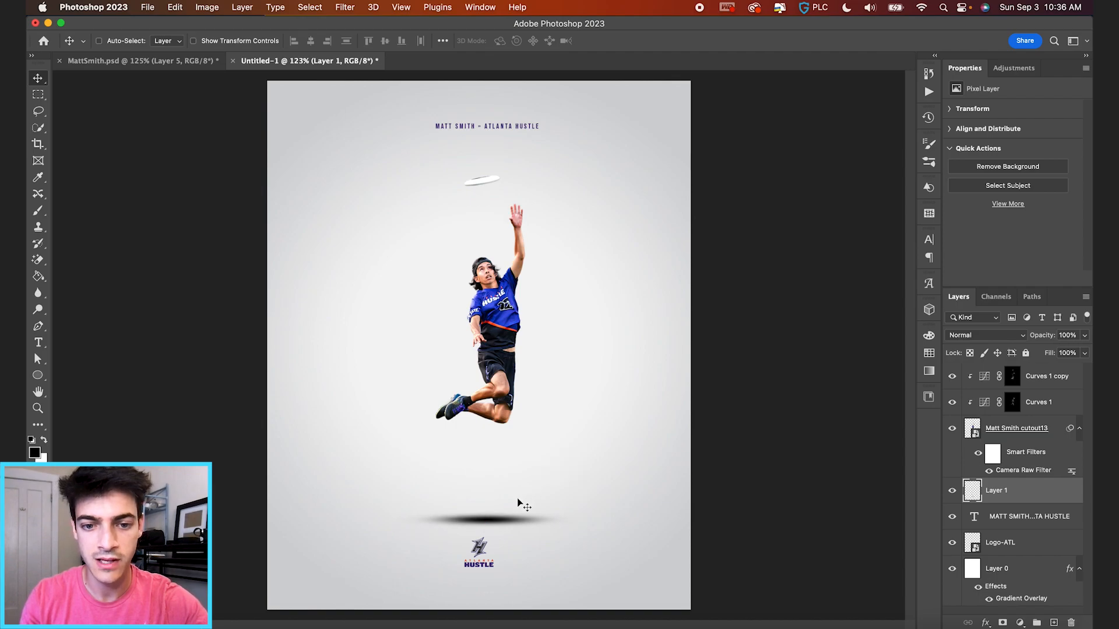
{"action": "left_click_drag", "start_coordinate": [1047, 341], "coordinate": [997, 342]}
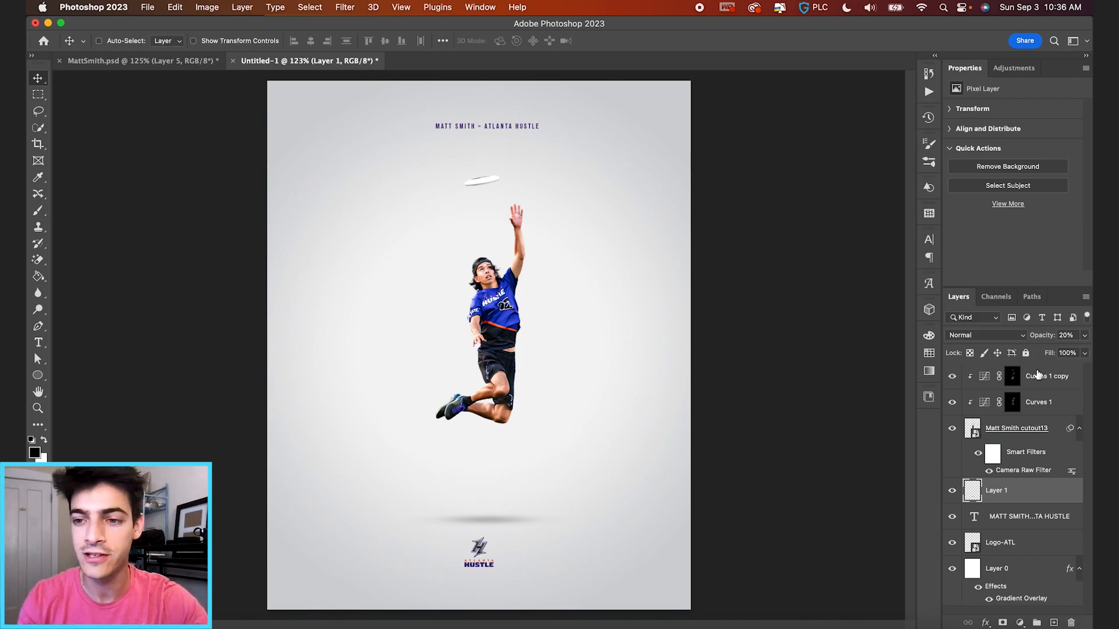
{"action": "left_click_drag", "start_coordinate": [1043, 341], "coordinate": [1044, 341]}
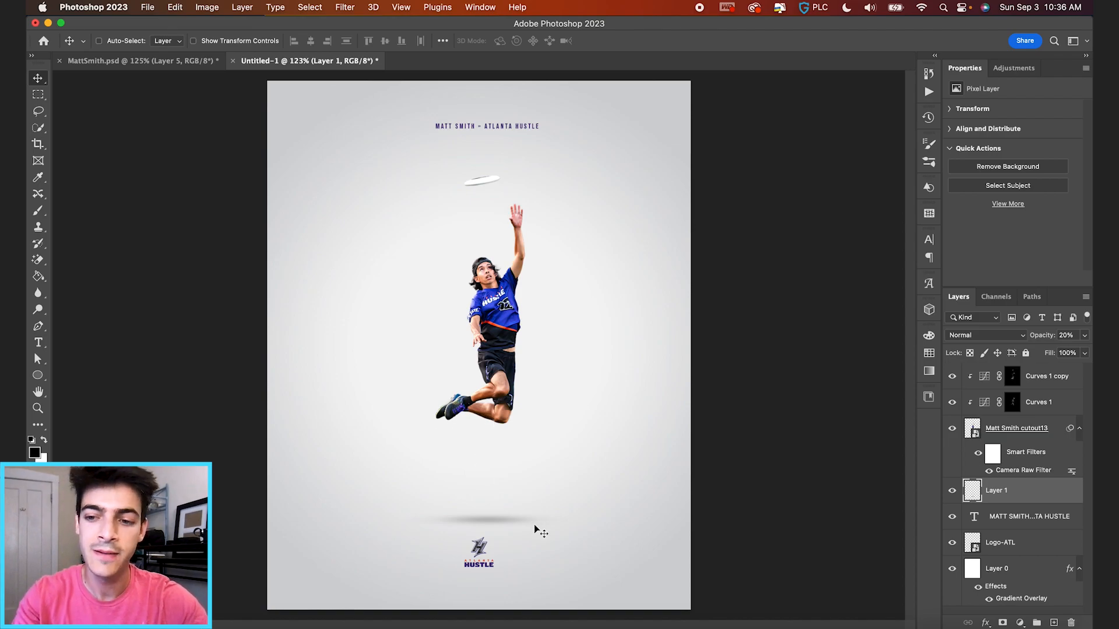
Duplicate the shadow, shrink the copy narrower and set it to 14% opacity.
{"action": "key", "text": "super+j"}
{"action": "key", "text": "super+equal"}
{"action": "scroll", "coordinate": [534, 527], "scroll_direction": "down", "scroll_amount": 5}
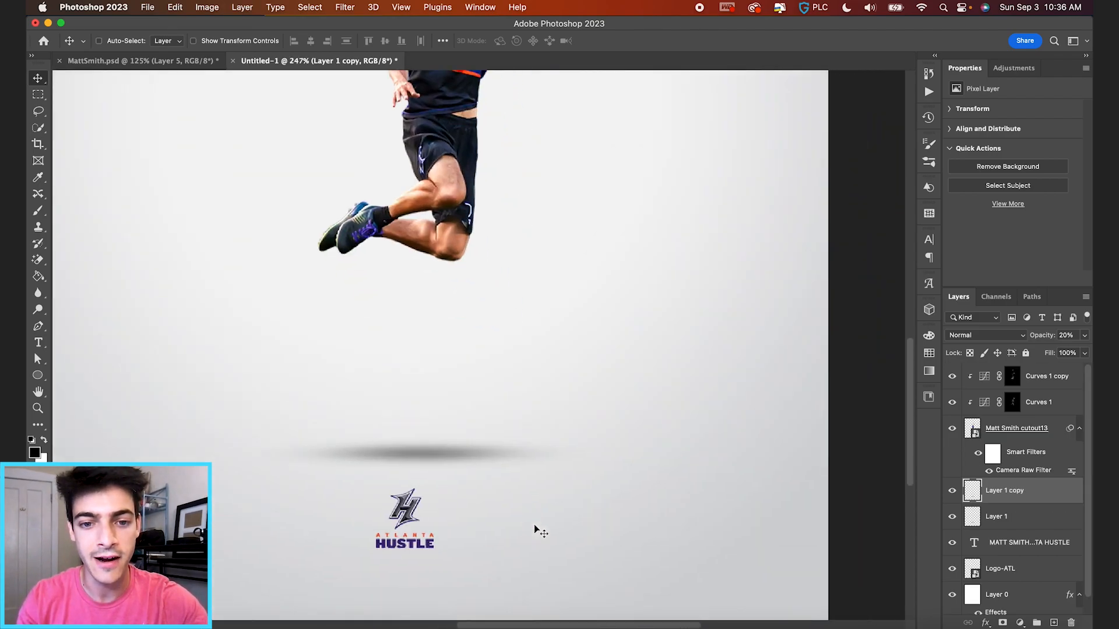
{"action": "key", "text": "super+t"}
{"action": "left_click_drag", "start_coordinate": [600, 441], "coordinate": [506, 429]}
{"action": "key", "text": "Return"}
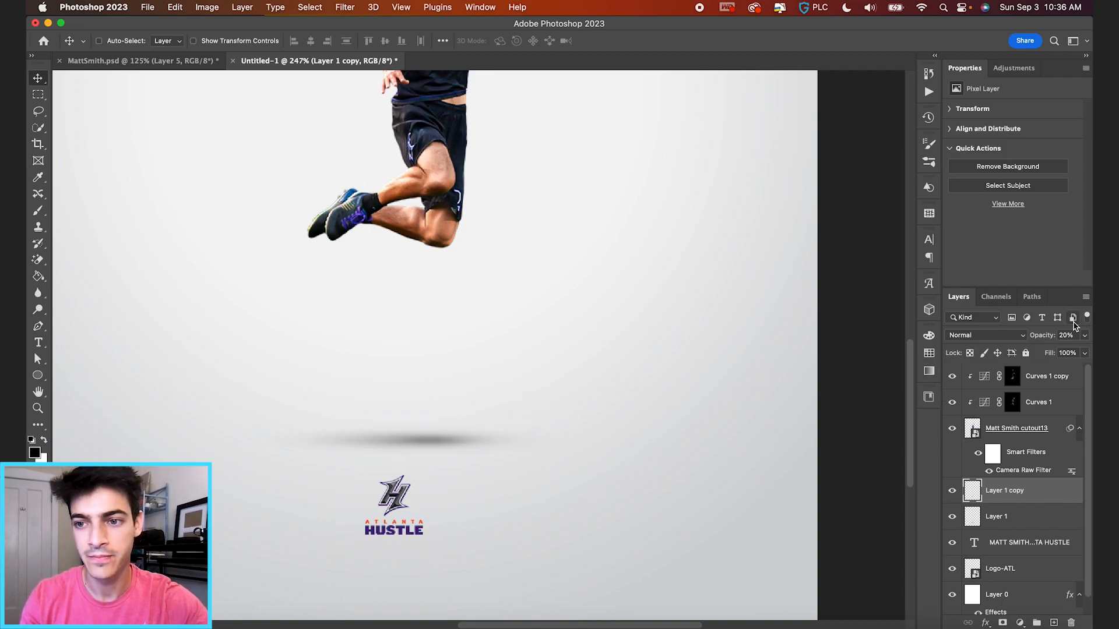
{"action": "left_click_drag", "start_coordinate": [1043, 337], "coordinate": [1039, 339]}
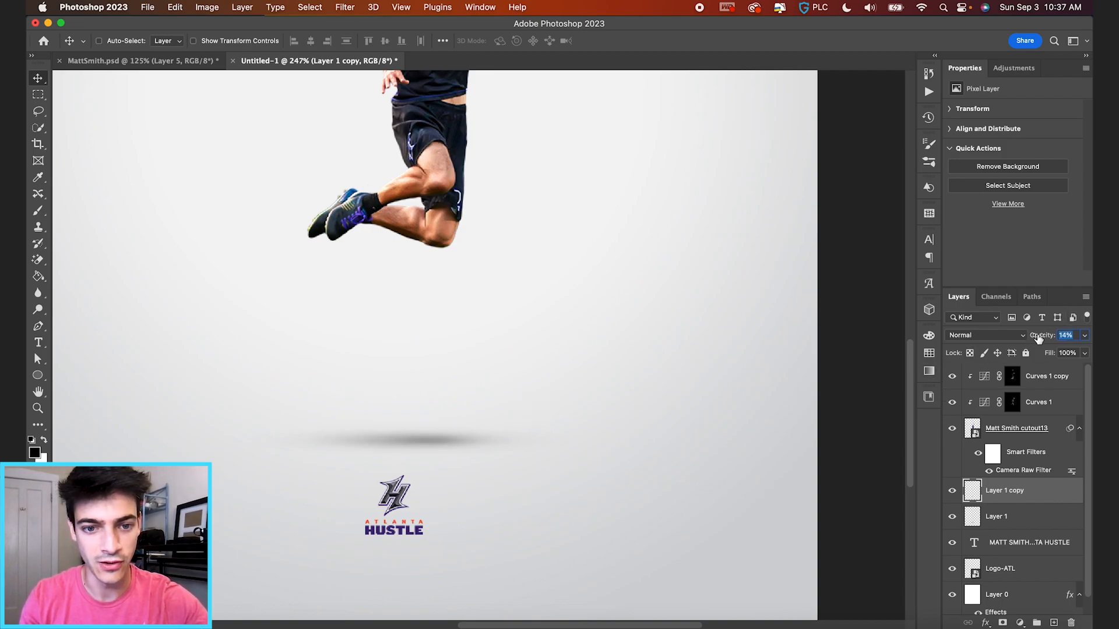
Group both shadow layers into Group 1 at 80% opacity.
{"action": "scroll", "coordinate": [548, 382], "scroll_direction": "down", "scroll_amount": 5}
{"action": "scroll", "coordinate": [545, 378], "scroll_direction": "down", "scroll_amount": 3}
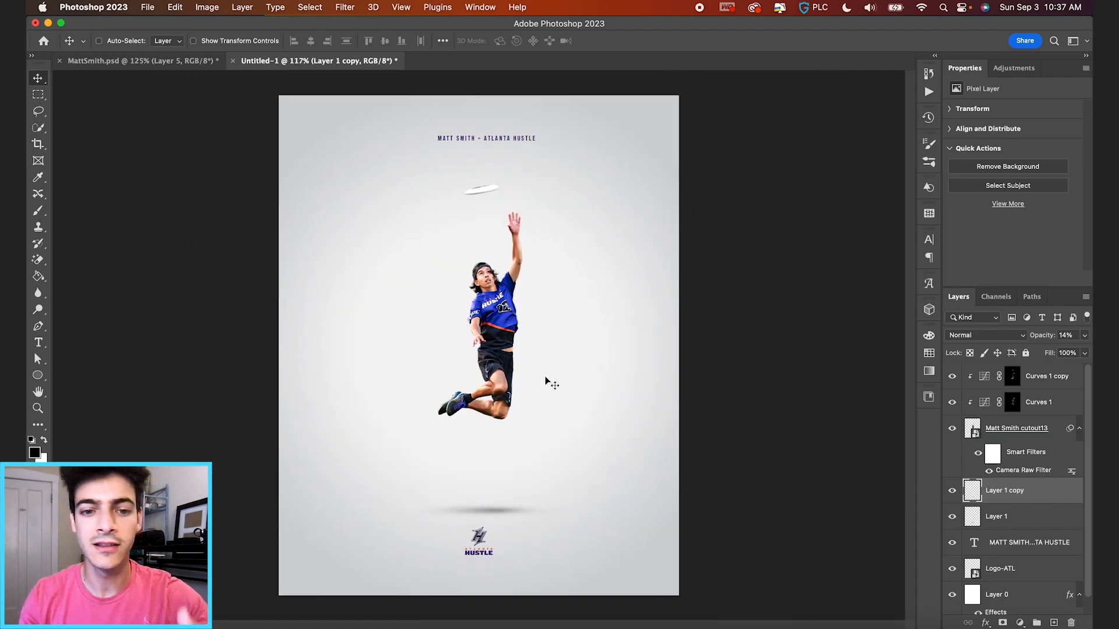
{"action": "left_click", "coordinate": [1010, 517], "text": "shift"}
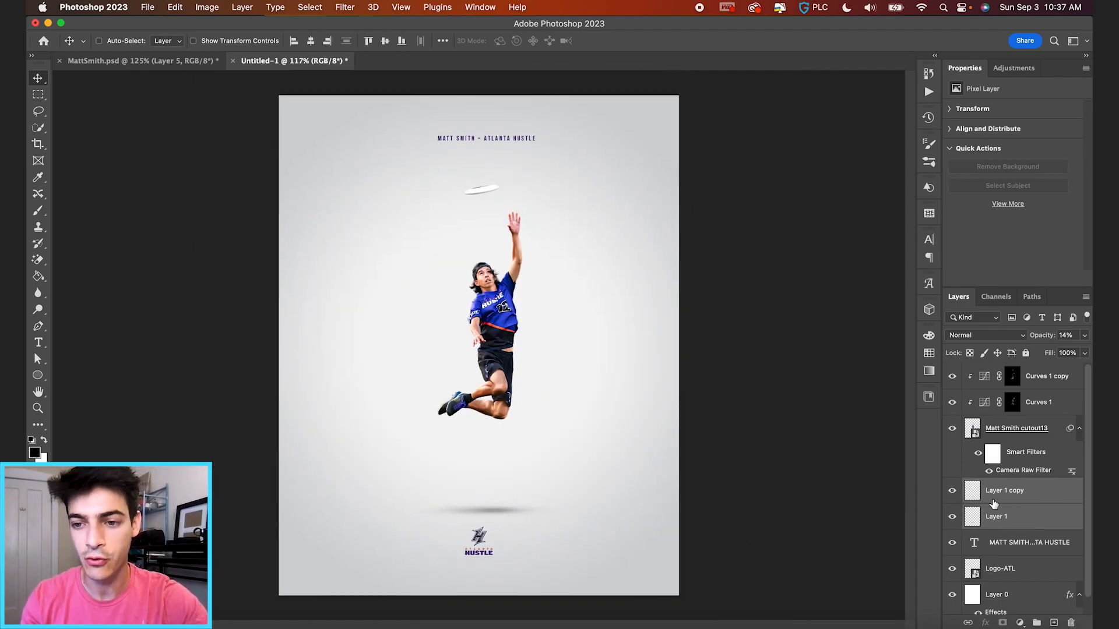
{"action": "left_click", "coordinate": [1036, 622]}
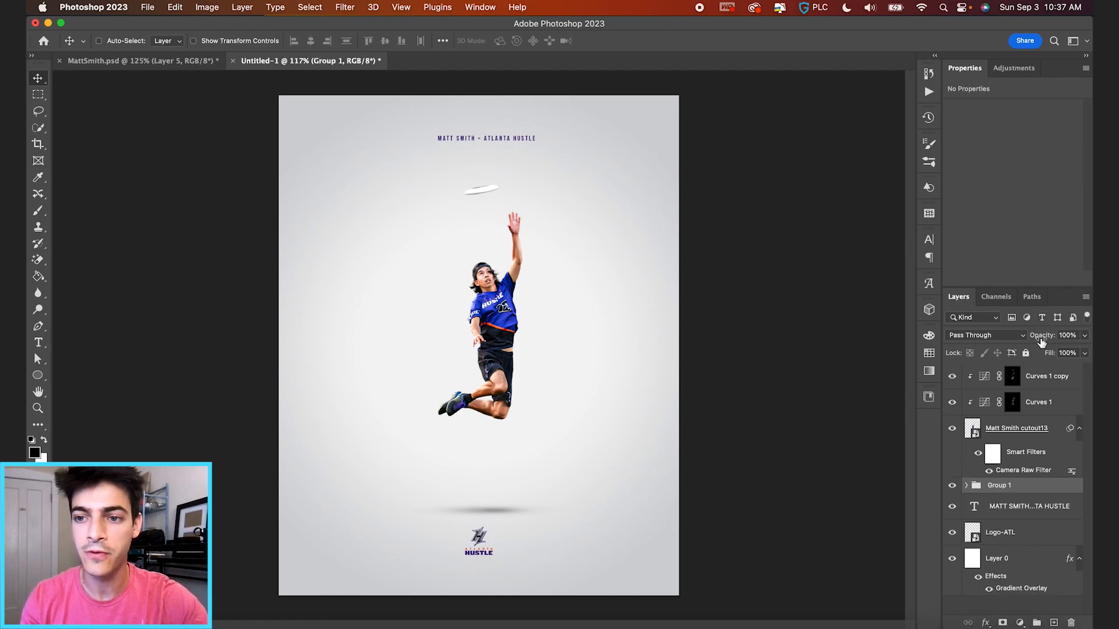
{"action": "mouse_move", "coordinate": [1039, 341]}
{"action": "left_mouse_down"}
{"action": "mouse_move", "coordinate": [1021, 339]}
{"action": "mouse_move", "coordinate": [1032, 339]}
{"action": "left_mouse_up"}
Stretch the shadow group slightly taller and nudge it upward.
{"action": "key", "text": "ctrl+t"}
{"action": "left_click_drag", "start_coordinate": [486, 499], "coordinate": [489, 501]}
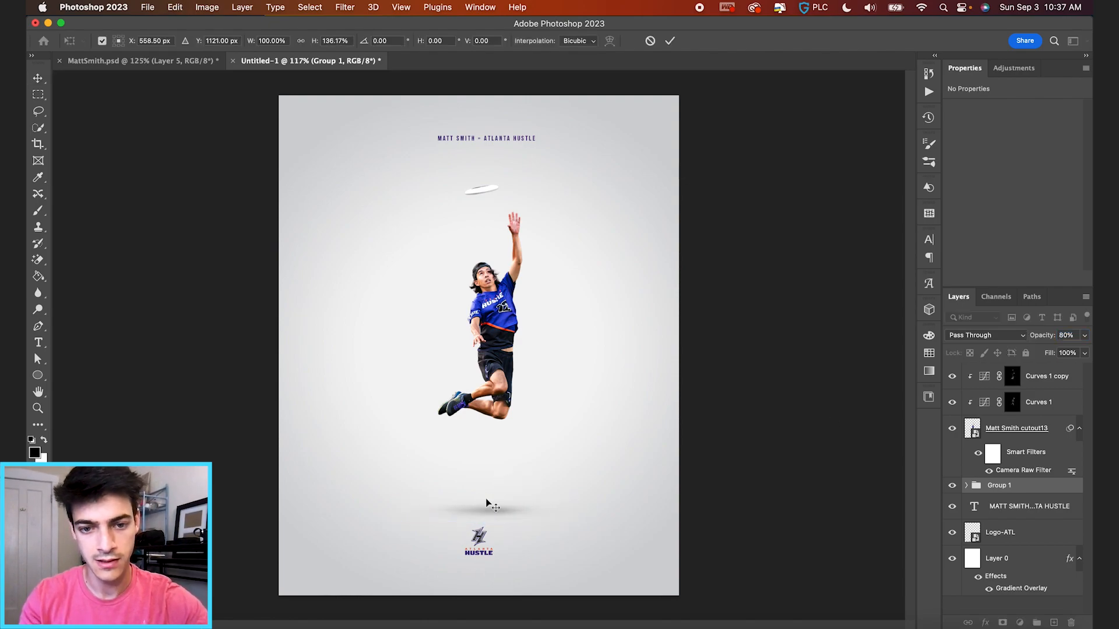
{"action": "key", "text": "Return"}
{"action": "left_click_drag", "start_coordinate": [575, 517], "coordinate": [574, 515]}
Group the player, both Curves layers and the shadow group into Group 2, moving it up slightly.
{"action": "left_click", "coordinate": [1041, 385], "text": "shift"}
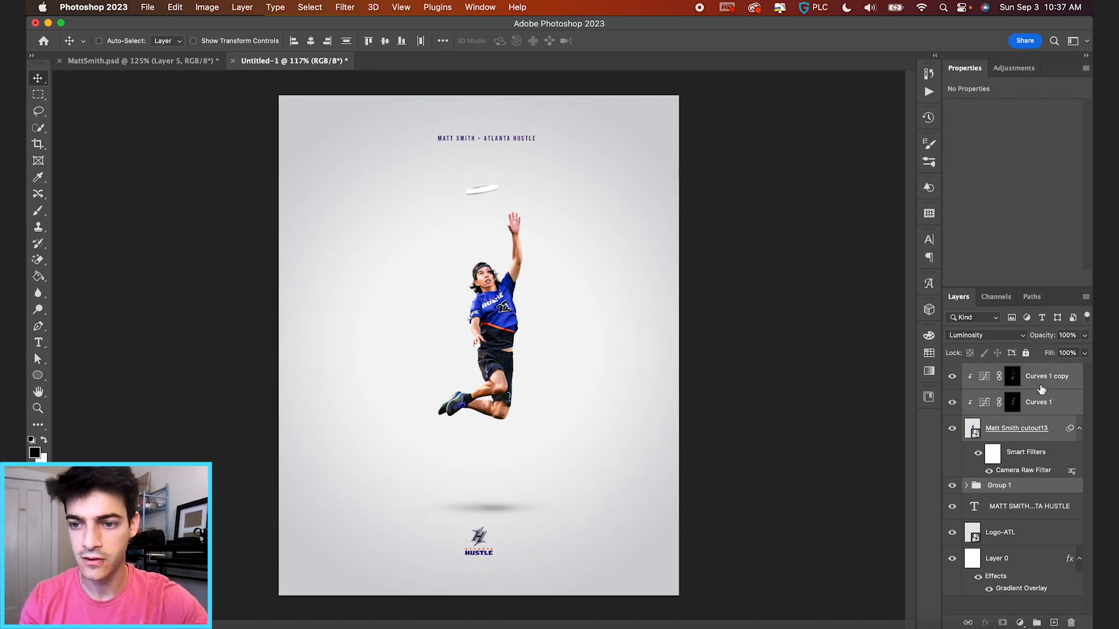
{"action": "left_click", "coordinate": [1038, 623]}
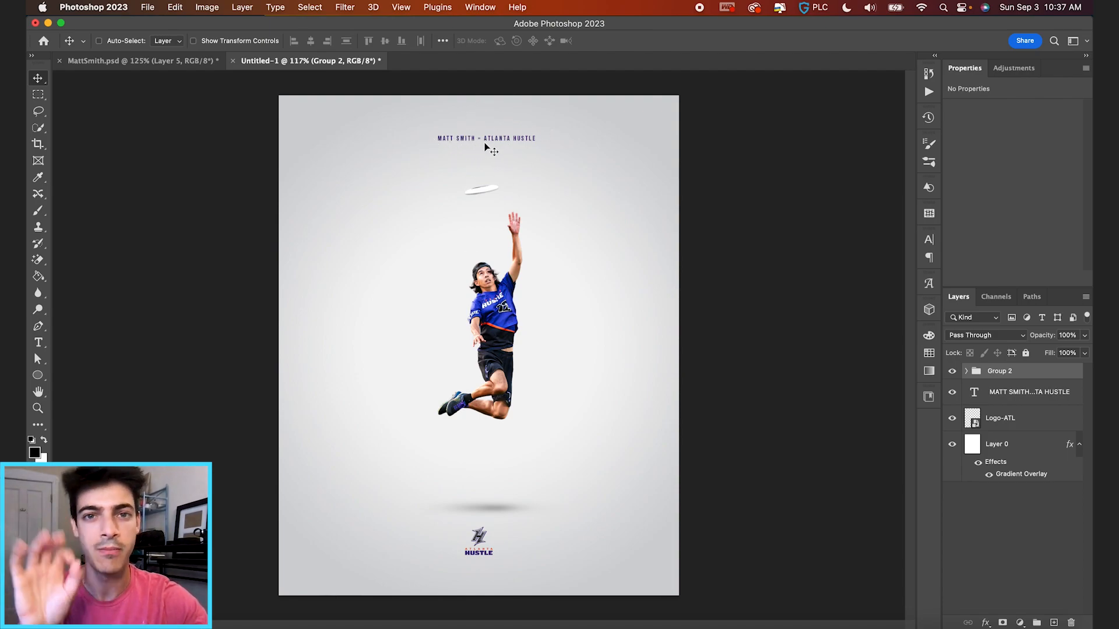
{"action": "left_click_drag", "start_coordinate": [514, 377], "coordinate": [513, 358]}
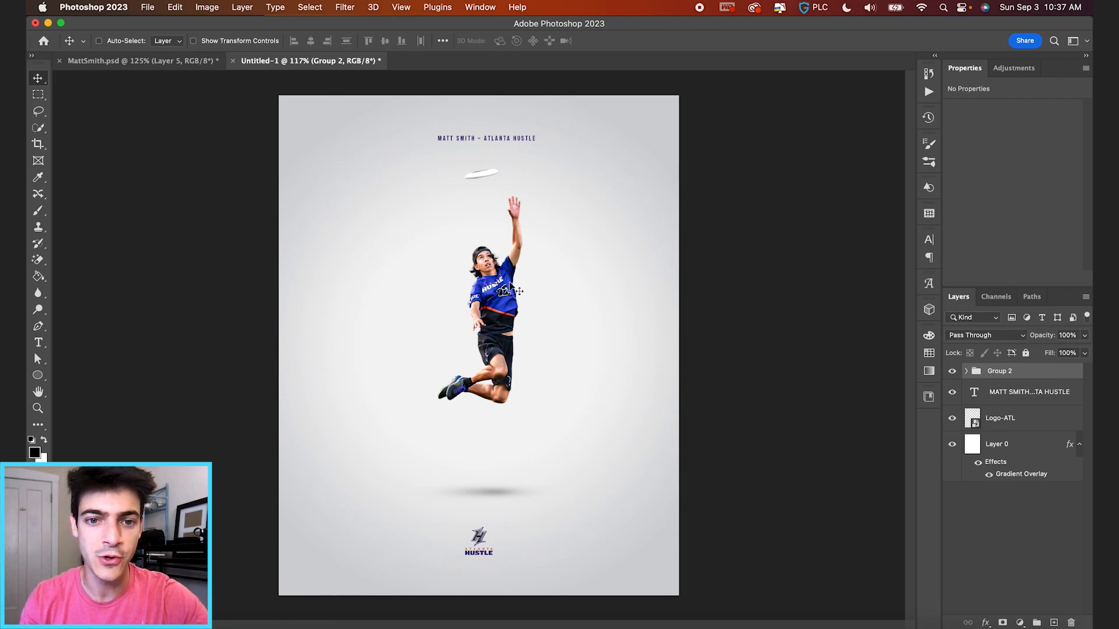
Zoom and pan to view the whole poster with title, disc, player, shadow and logo.
{"action": "scroll", "coordinate": [506, 280], "scroll_direction": "up", "scroll_amount": 5}
{"action": "scroll", "coordinate": [508, 284], "scroll_direction": "up", "scroll_amount": 4}
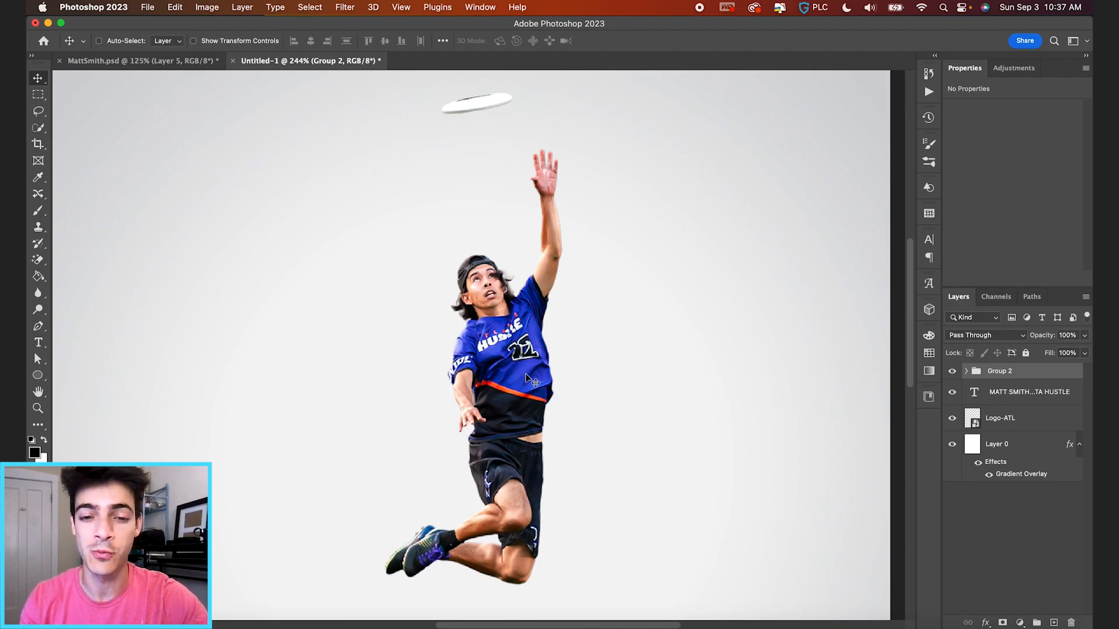
{"action": "scroll", "coordinate": [528, 379], "scroll_direction": "up", "scroll_amount": 3}
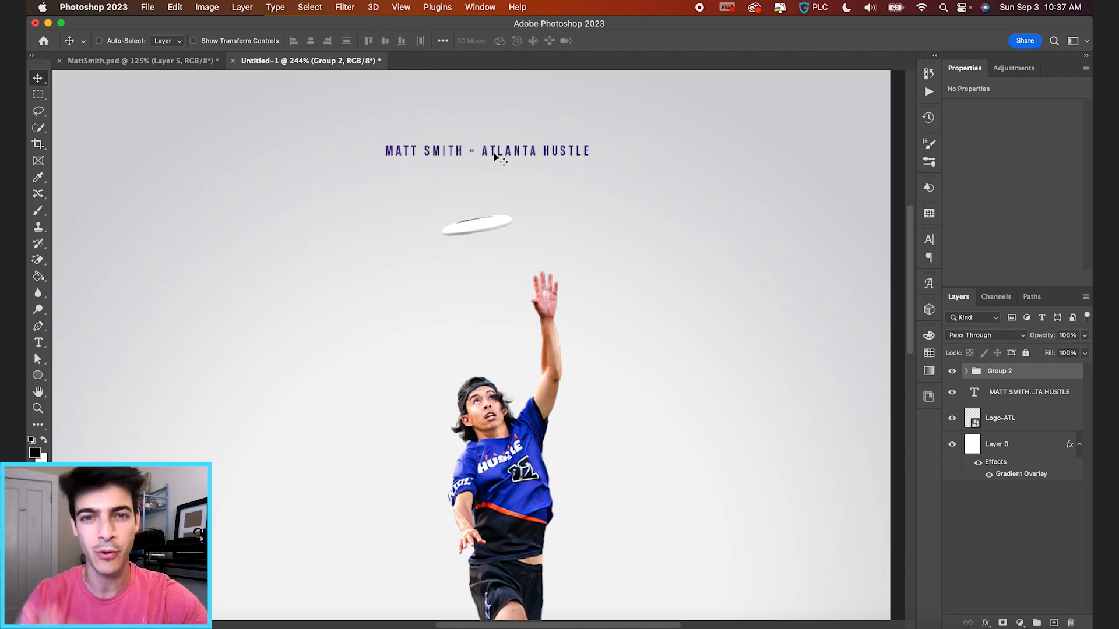
{"action": "scroll", "coordinate": [494, 155], "scroll_direction": "down", "scroll_amount": 5}
{"action": "scroll", "coordinate": [494, 158], "scroll_direction": "down", "scroll_amount": 6}
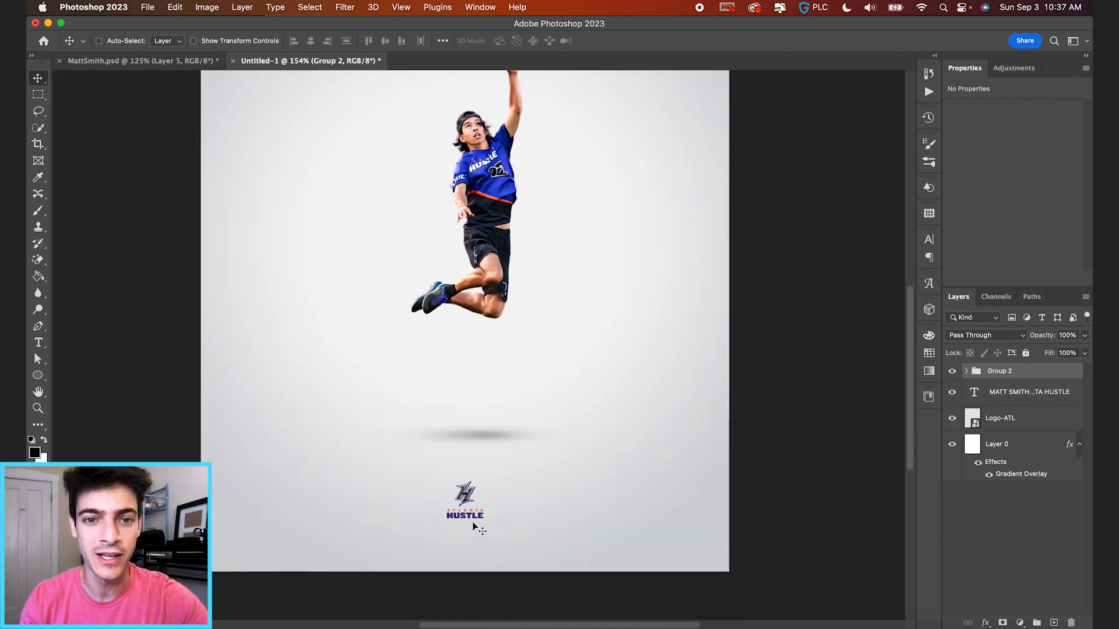
{"action": "scroll", "coordinate": [477, 513], "scroll_direction": "up", "scroll_amount": 3}
{"action": "scroll", "coordinate": [502, 308], "scroll_direction": "down", "scroll_amount": 3}
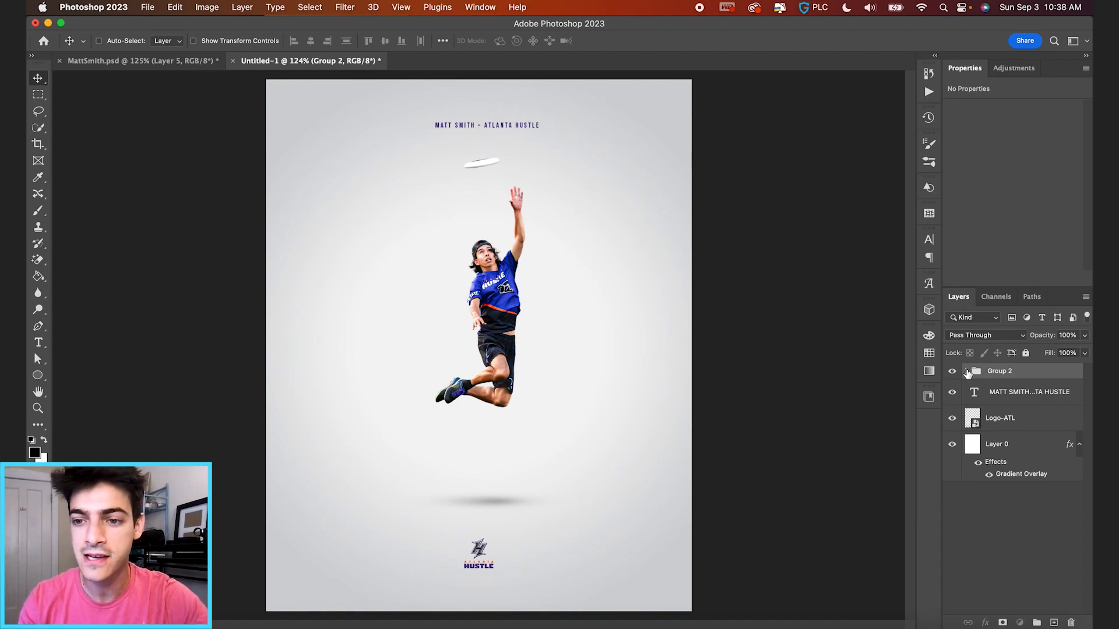
Add a Selective Color adjustment layer above the player cutout inside Group 2.
{"action": "left_click", "coordinate": [967, 371]}
{"action": "left_click", "coordinate": [985, 441]}
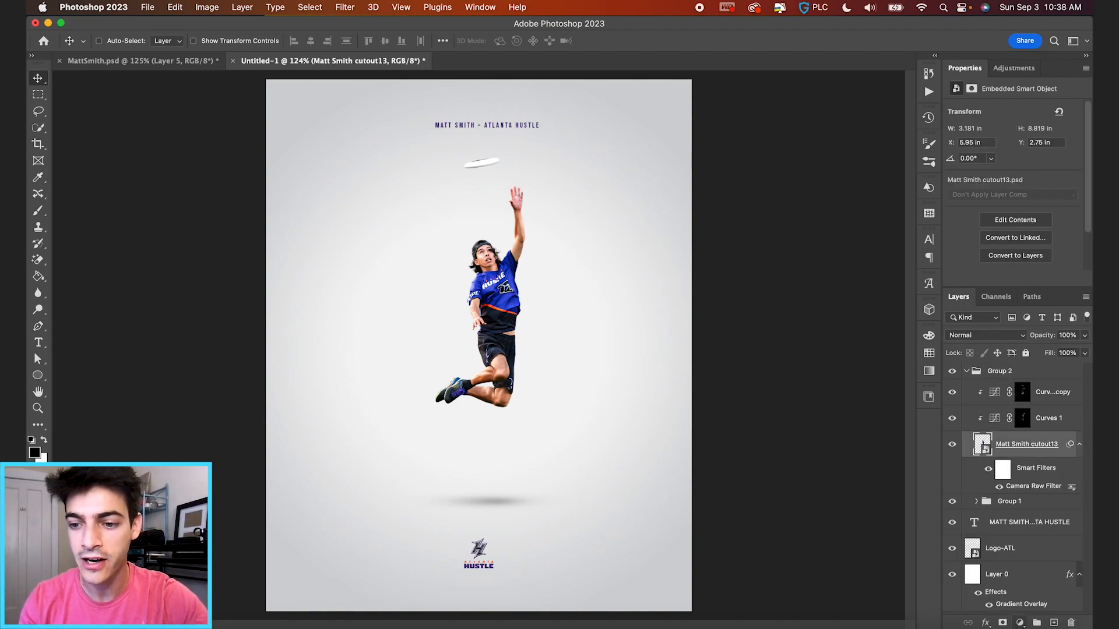
{"action": "left_click", "coordinate": [1020, 624]}
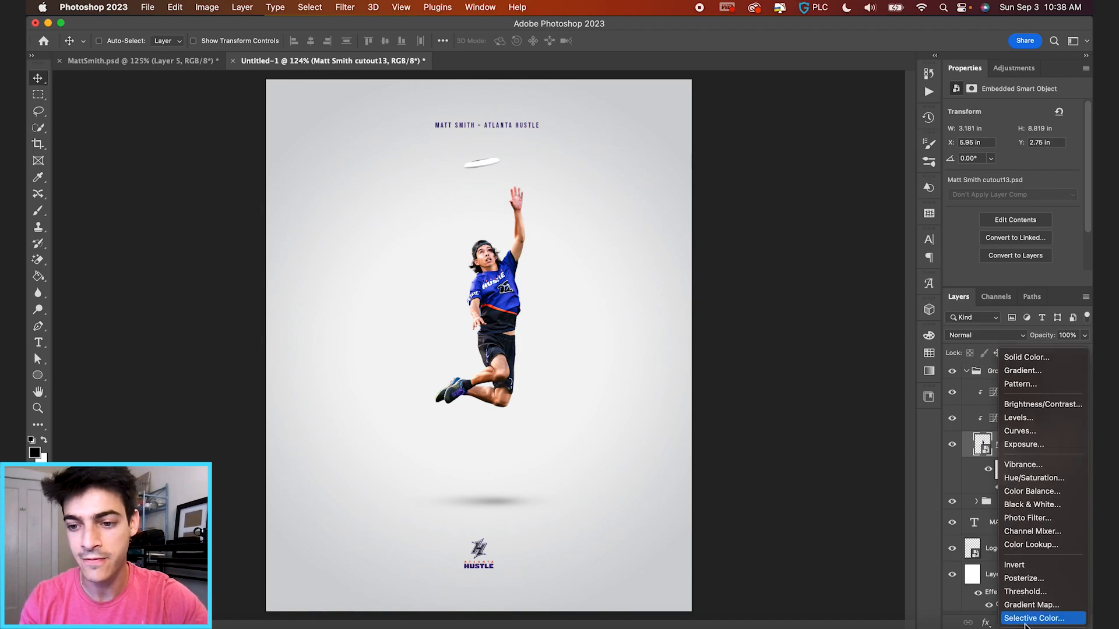
{"action": "left_click", "coordinate": [1025, 621]}
{"action": "left_click", "coordinate": [994, 447]}
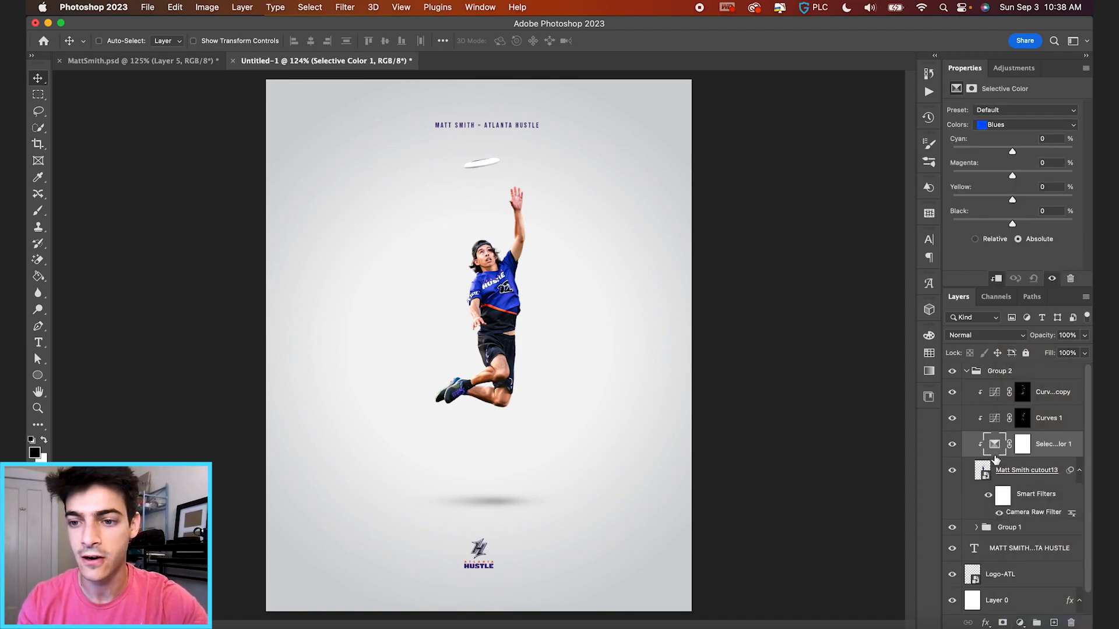
On a new layer above the title, fill a square selection with the ATL-1 team purple swatch.
{"action": "left_click", "coordinate": [990, 531]}
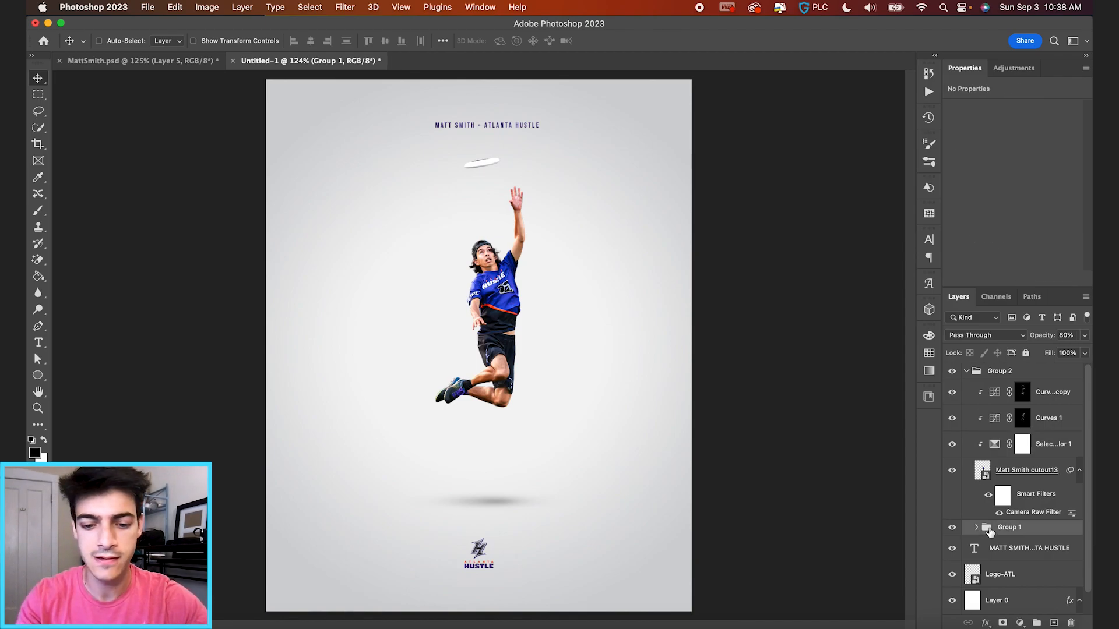
{"action": "left_click", "coordinate": [972, 549]}
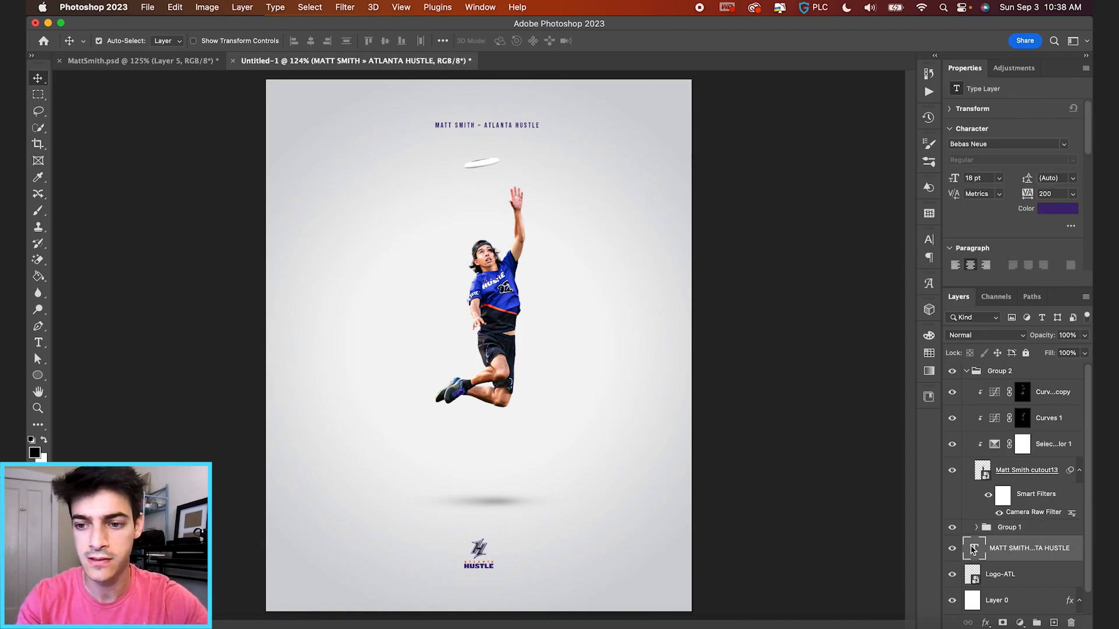
{"action": "key", "text": "super+shift+alt+n"}
{"action": "key", "text": "m"}
{"action": "left_click", "coordinate": [929, 353]}
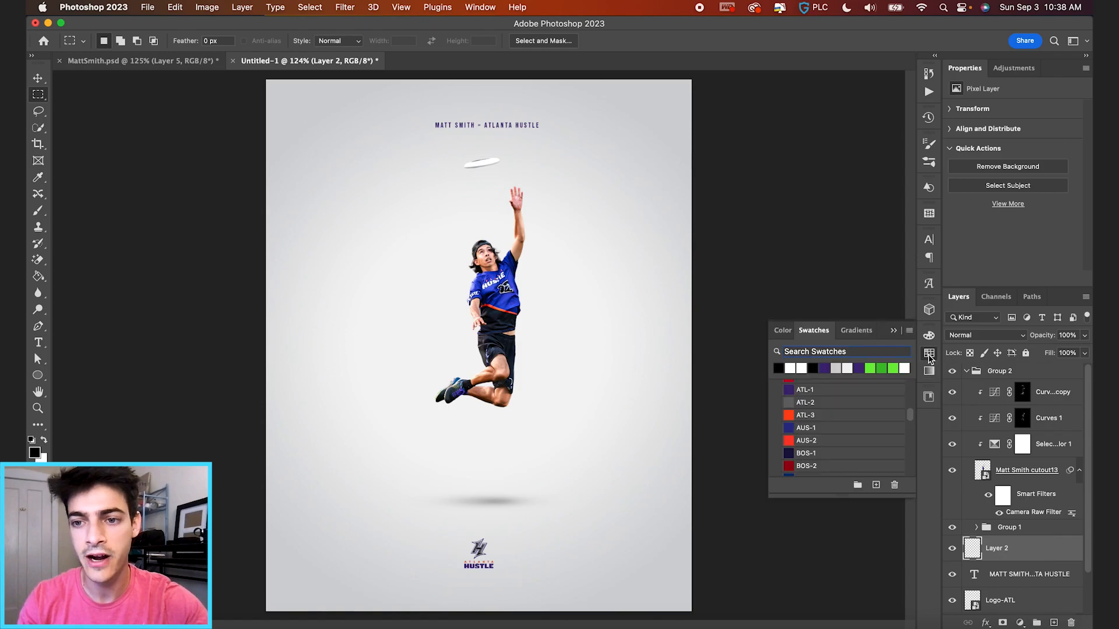
{"action": "left_click", "coordinate": [792, 388]}
{"action": "mouse_move", "coordinate": [519, 265]}
{"action": "left_mouse_down"}
{"action": "mouse_move", "coordinate": [551, 274]}
{"action": "mouse_move", "coordinate": [613, 359]}
{"action": "left_mouse_up"}
{"action": "key", "text": "g"}
{"action": "left_click", "coordinate": [574, 314]}
{"action": "key", "text": "super+d"}
Move the purple reference square slightly up beside the player.
{"action": "key", "text": "v"}
{"action": "key", "text": "super+equal"}
{"action": "left_click_drag", "start_coordinate": [642, 315], "coordinate": [635, 302]}
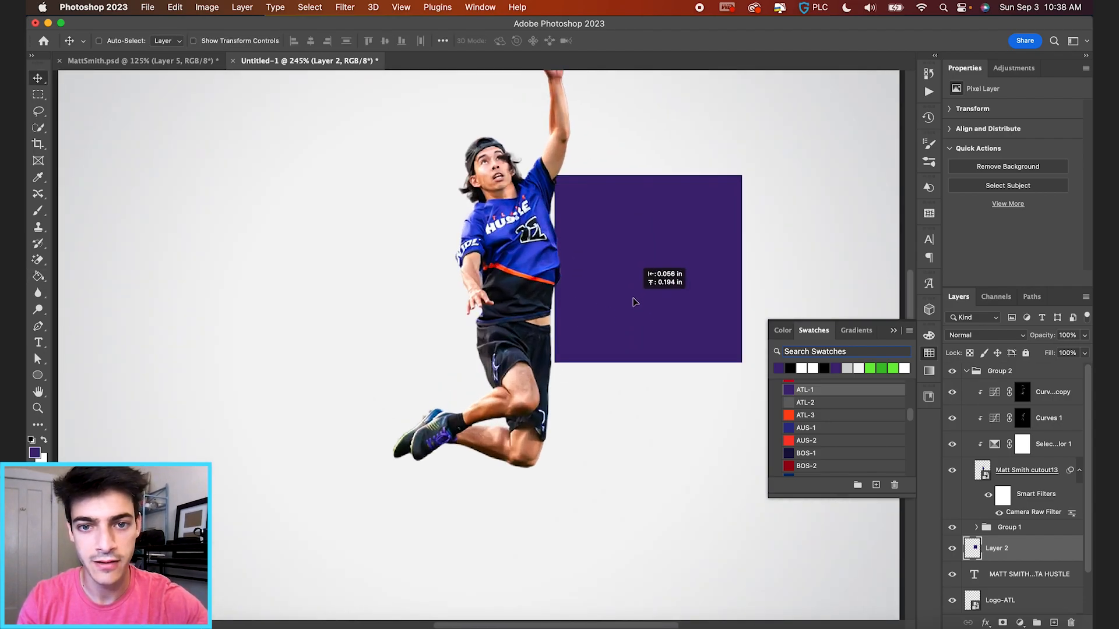
{"action": "scroll", "coordinate": [637, 302], "scroll_direction": "up", "scroll_amount": 5}
Set Selective Color Blues to Cyan -16, Magenta +31, Yellow +44, Black +11.
{"action": "left_click", "coordinate": [994, 446]}
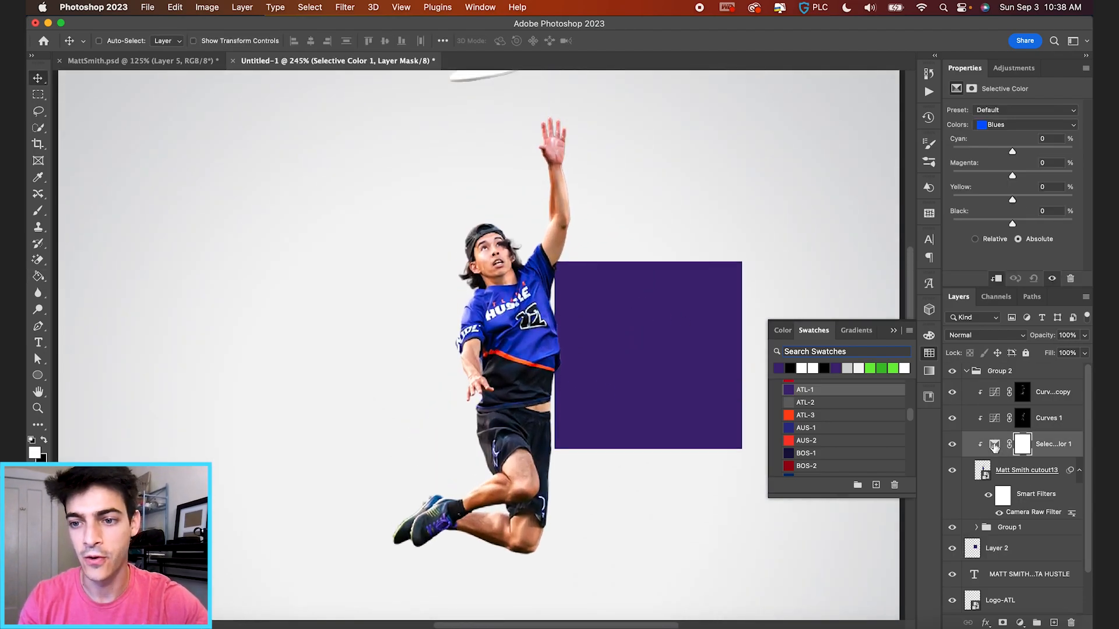
{"action": "left_click", "coordinate": [994, 445]}
{"action": "left_click_drag", "start_coordinate": [1013, 202], "coordinate": [1028, 202]}
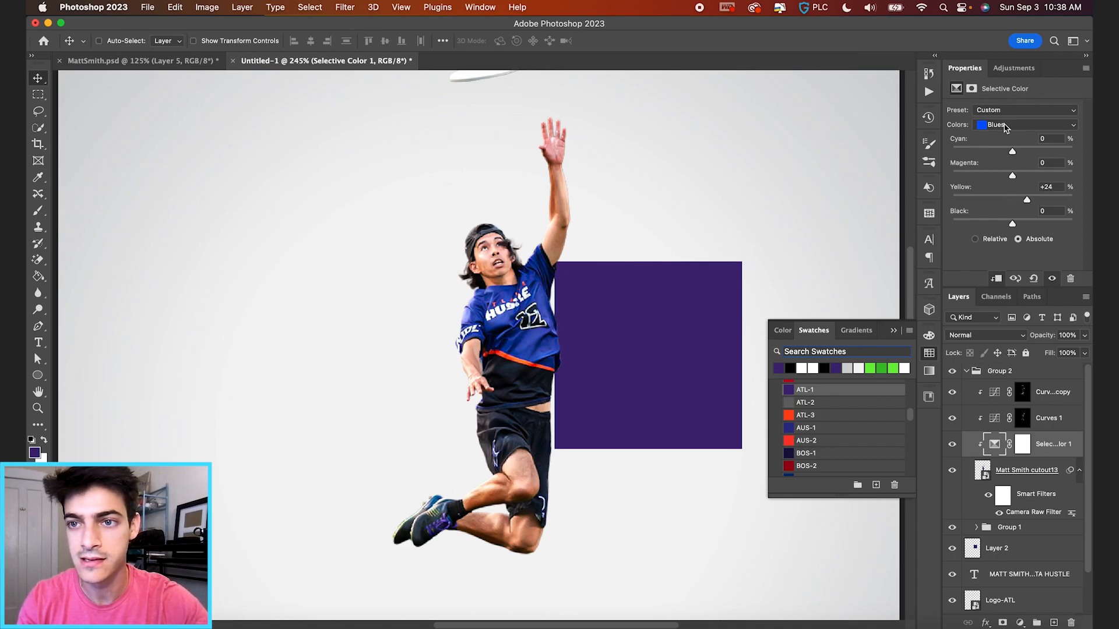
{"action": "left_click_drag", "start_coordinate": [1014, 176], "coordinate": [1002, 152]}
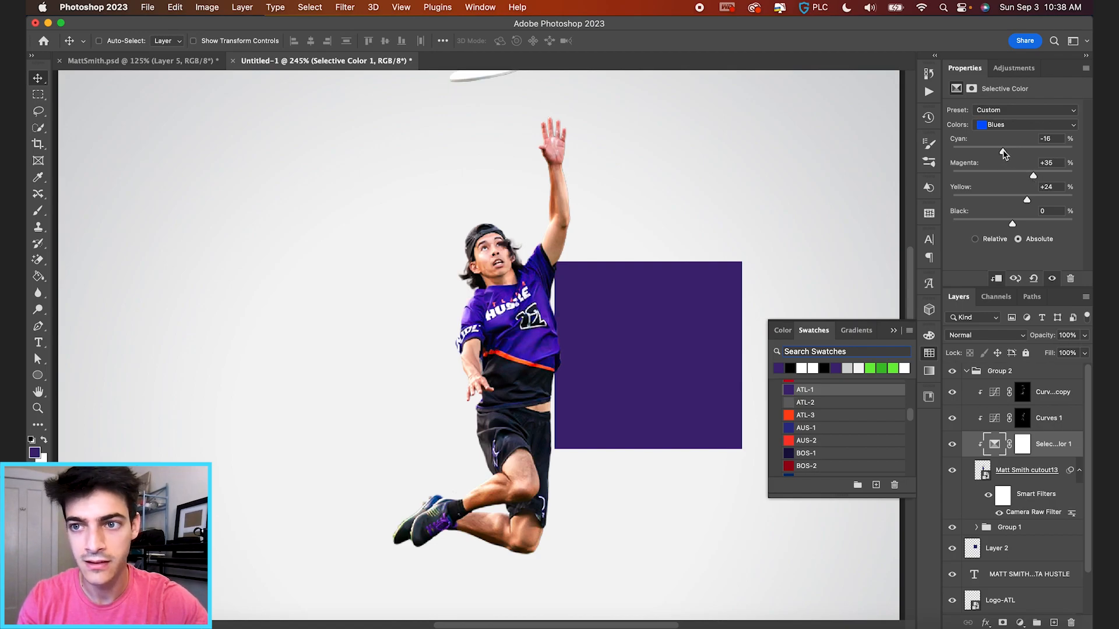
{"action": "left_click_drag", "start_coordinate": [1013, 226], "coordinate": [1031, 177]}
{"action": "scroll", "coordinate": [501, 400], "scroll_direction": "down", "scroll_amount": 1}
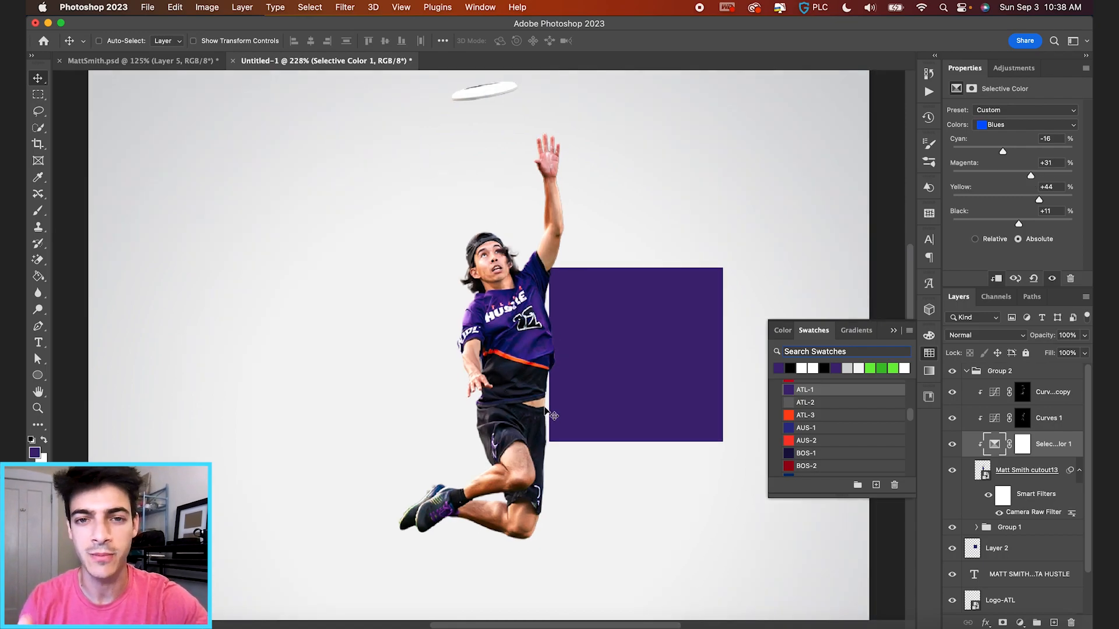
Set Reds to Cyan +7, Magenta +4, Yellow -12, Black -15, and delete the purple square layer.
{"action": "left_click", "coordinate": [1036, 126]}
{"action": "left_click", "coordinate": [1032, 88]}
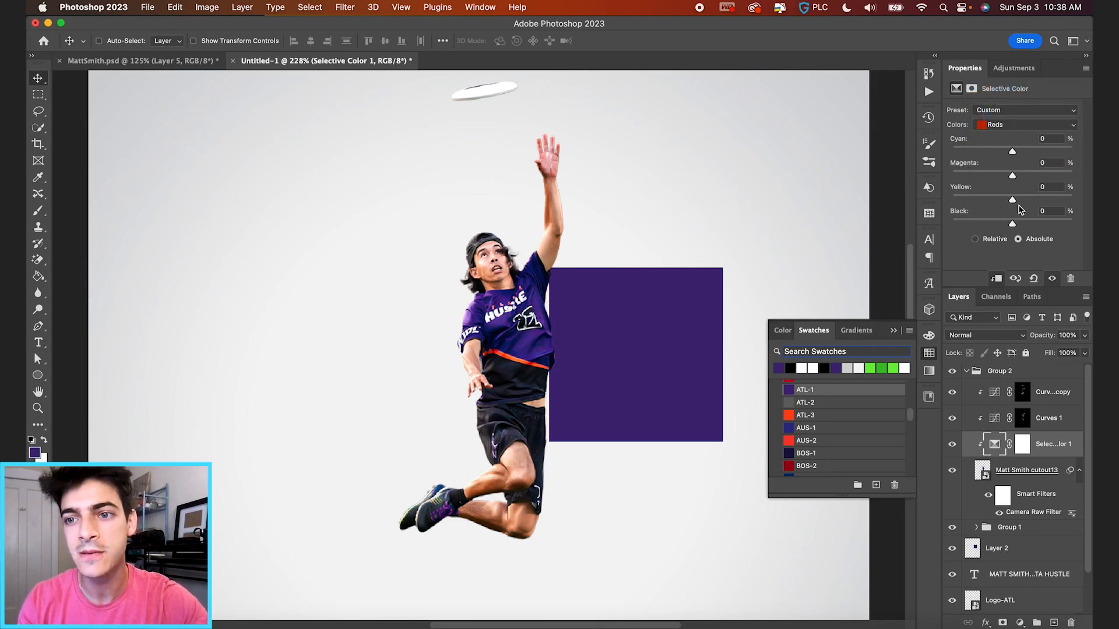
{"action": "left_click_drag", "start_coordinate": [1013, 202], "coordinate": [1007, 201]}
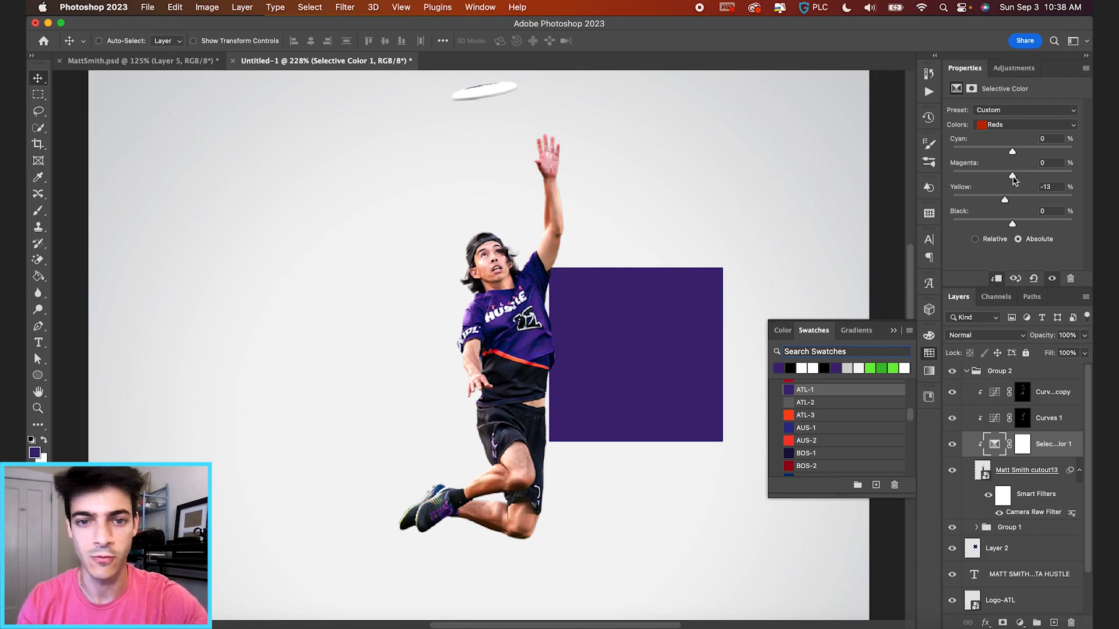
{"action": "left_click_drag", "start_coordinate": [1014, 175], "coordinate": [1008, 200]}
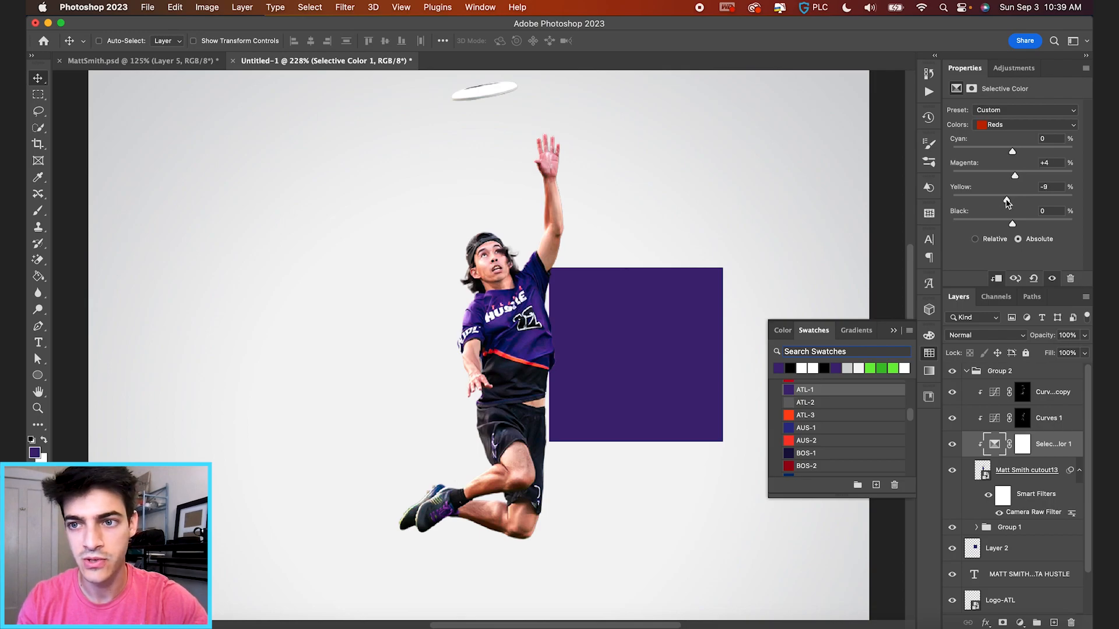
{"action": "left_click_drag", "start_coordinate": [1014, 152], "coordinate": [1017, 153]}
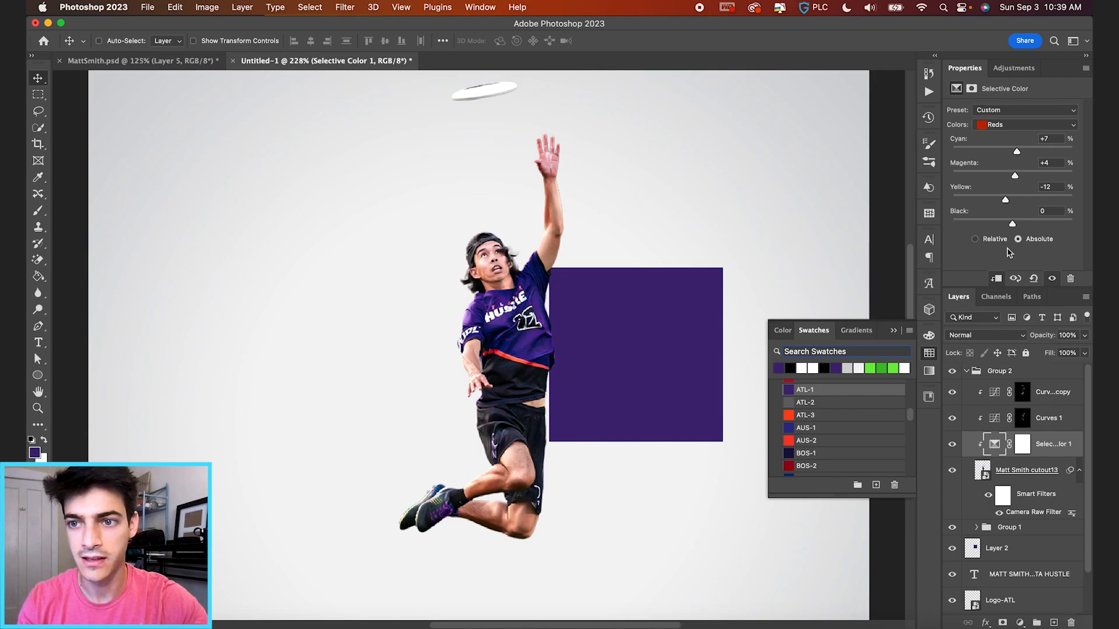
{"action": "left_click_drag", "start_coordinate": [1014, 227], "coordinate": [1001, 227]}
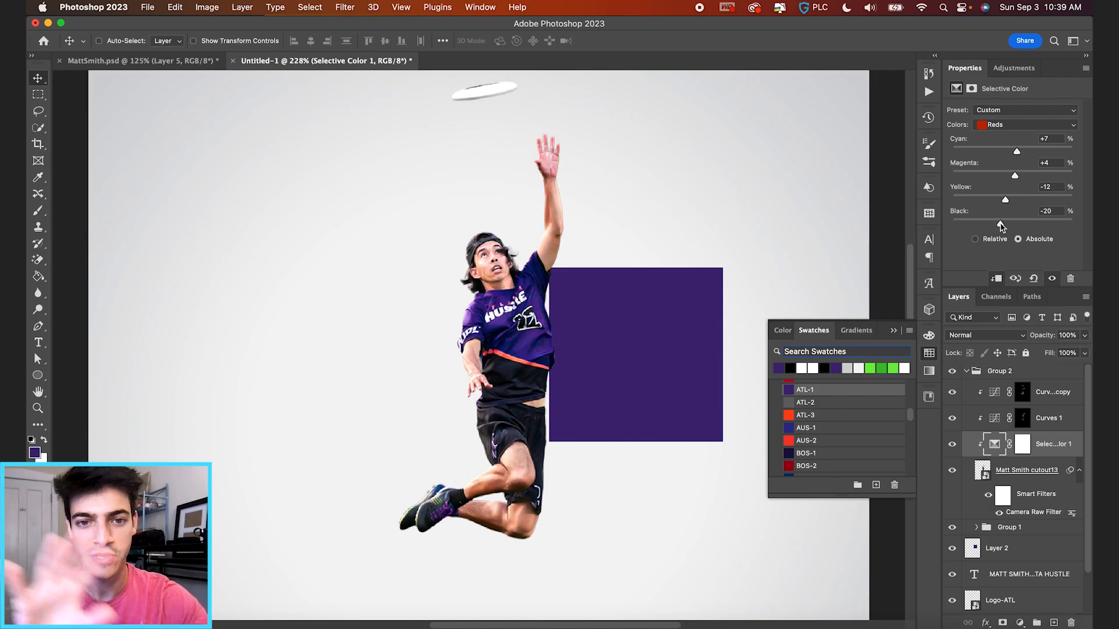
{"action": "left_click_drag", "start_coordinate": [1003, 226], "coordinate": [1001, 226]}
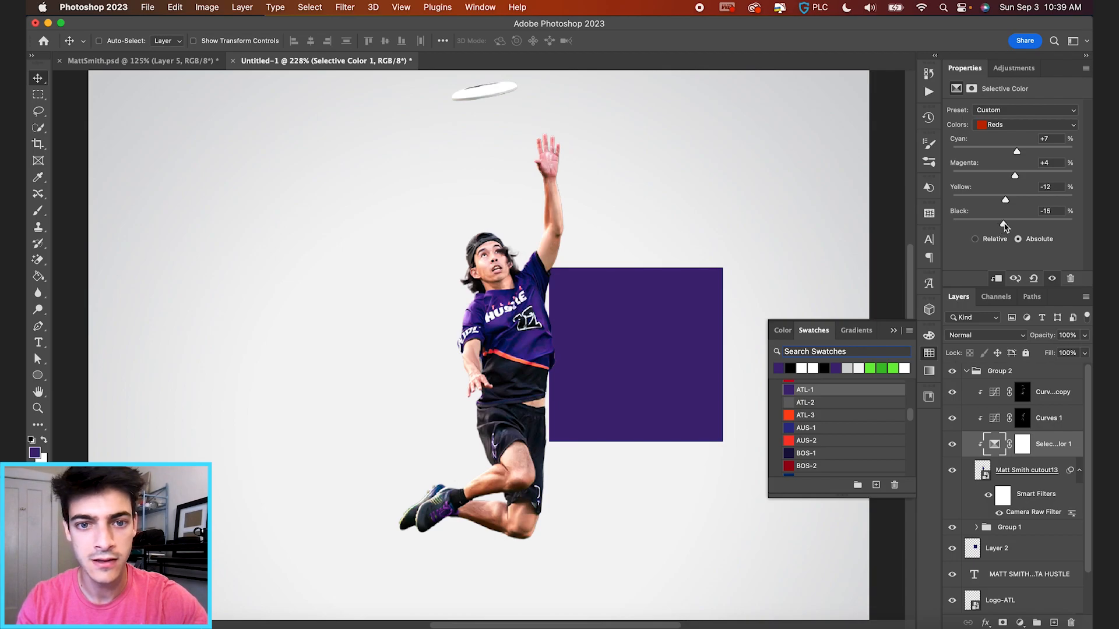
{"action": "left_click", "coordinate": [977, 551]}
{"action": "key", "text": "Delete"}
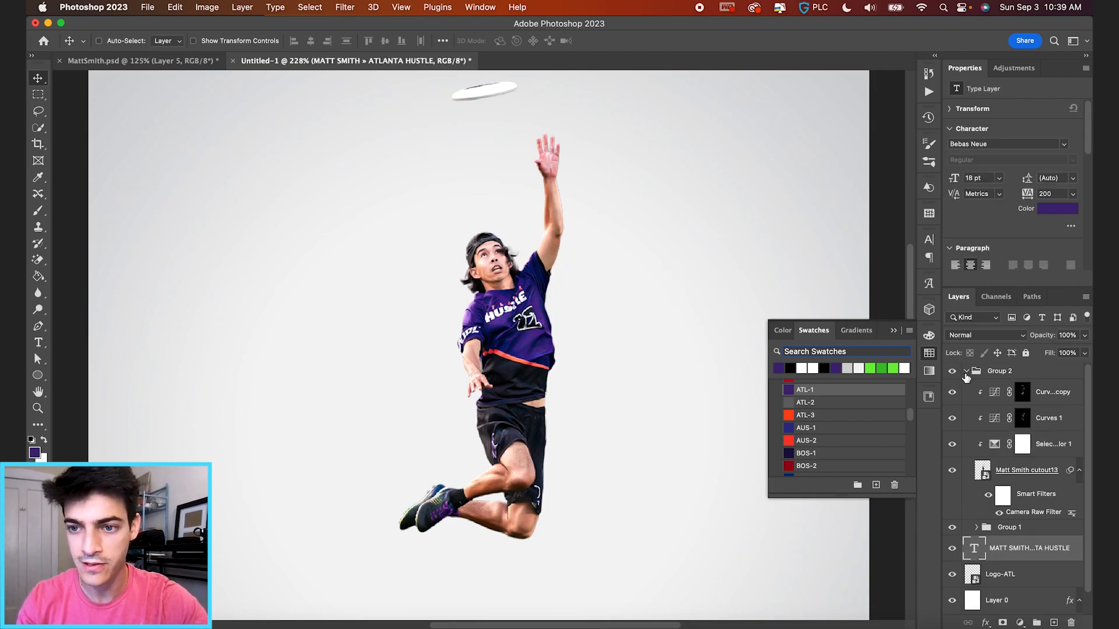
Fit the poster in view and toggle the Selective Color adjustment off and on to compare.
{"action": "left_click", "coordinate": [966, 371]}
{"action": "key", "text": "super+0"}
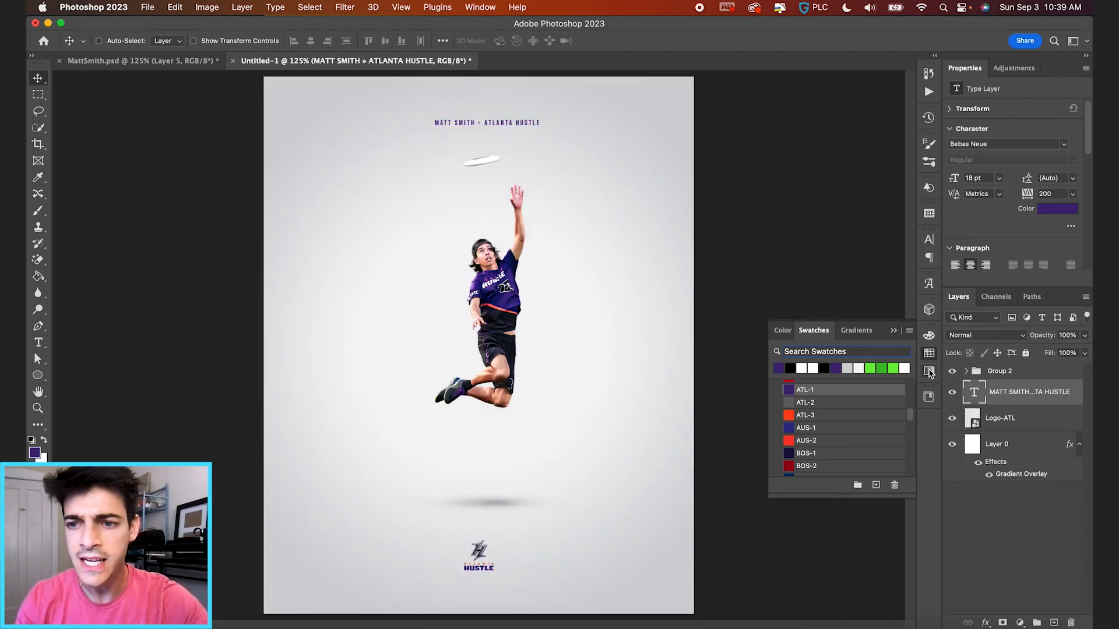
{"action": "left_click", "coordinate": [966, 371]}
{"action": "scroll", "coordinate": [991, 437], "scroll_direction": "down", "scroll_amount": 2}
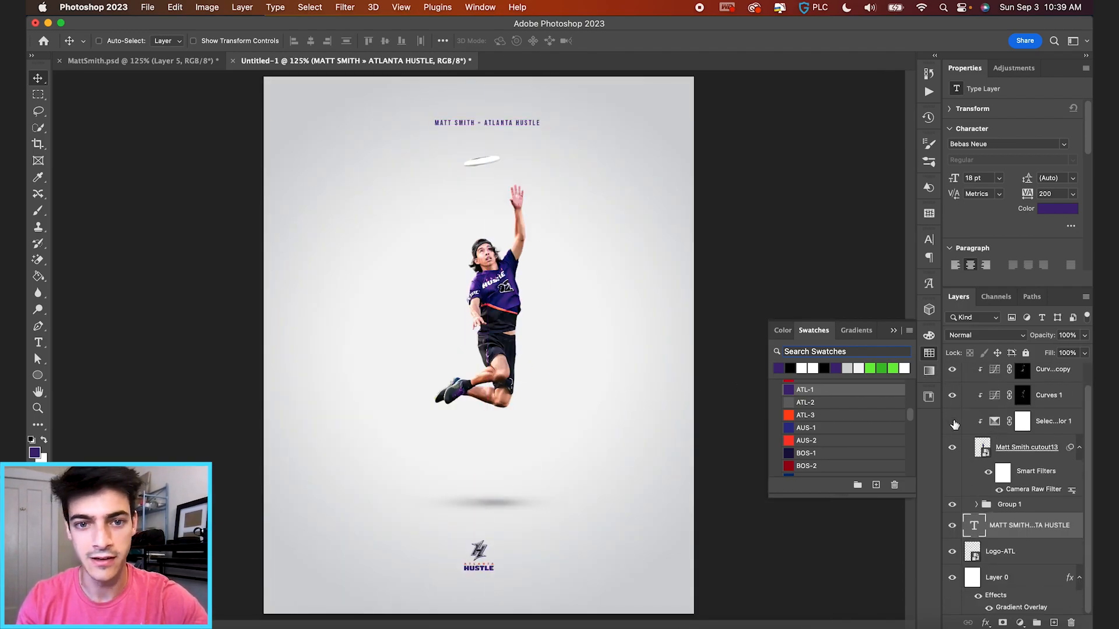
{"action": "left_click", "coordinate": [953, 422]}
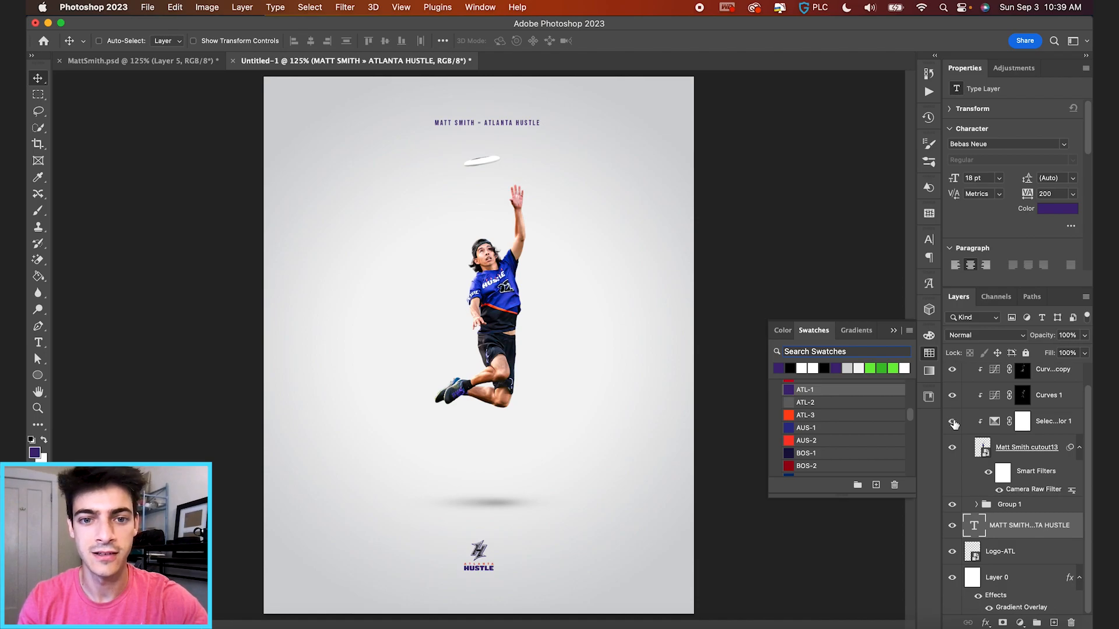
{"action": "left_click", "coordinate": [952, 421]}
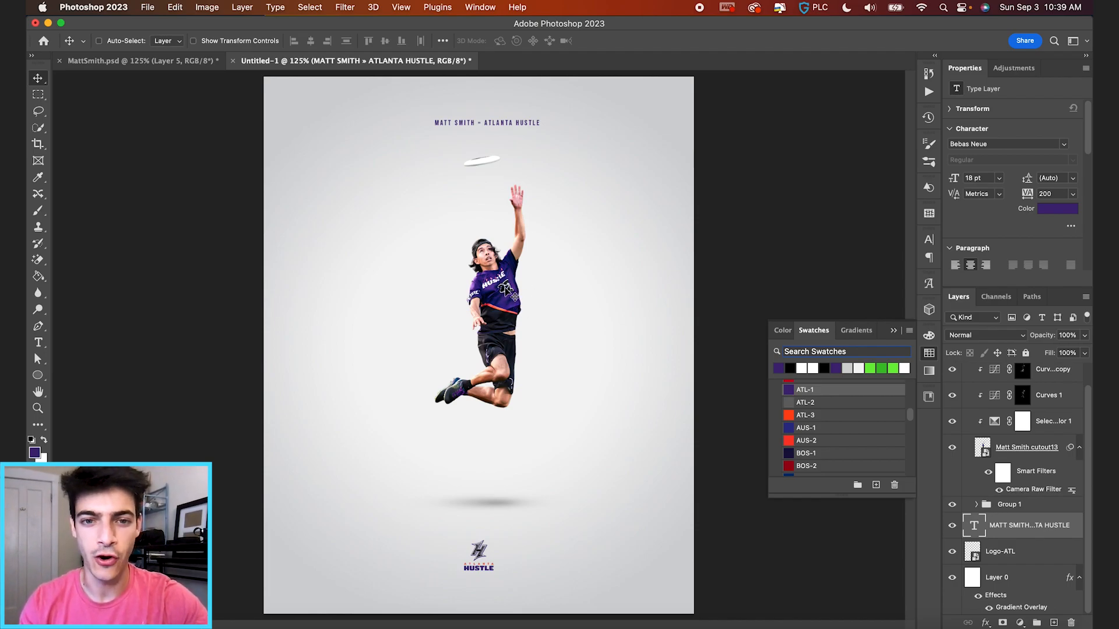
Lower the Blues' black value in Selective Color to lighten the jersey purple.
{"action": "left_click", "coordinate": [995, 424]}
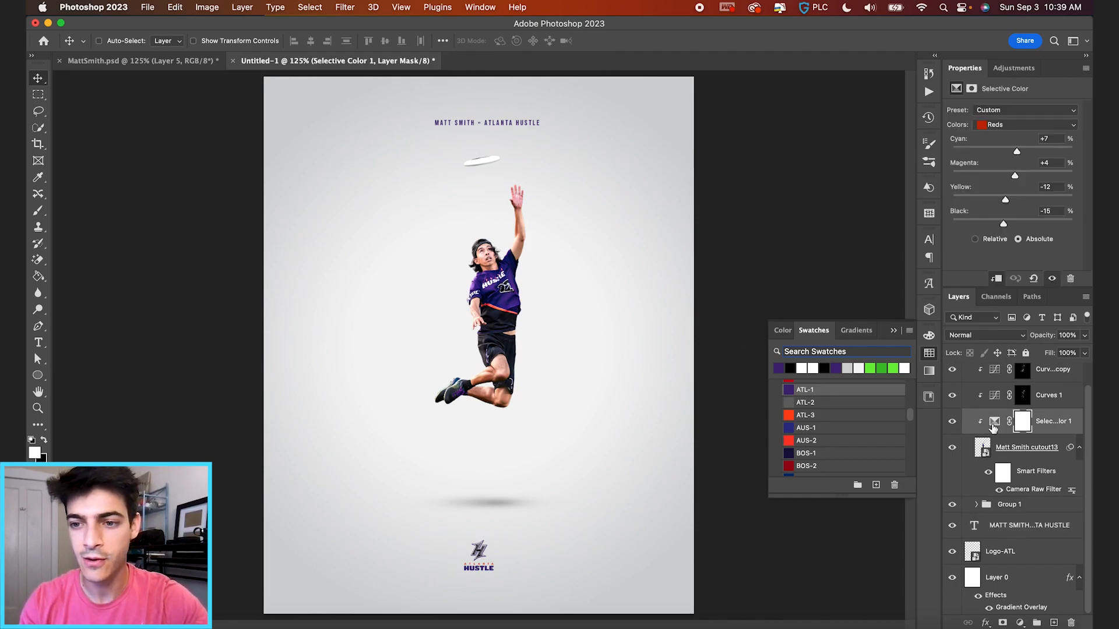
{"action": "left_click", "coordinate": [1026, 126]}
{"action": "left_click", "coordinate": [1011, 165]}
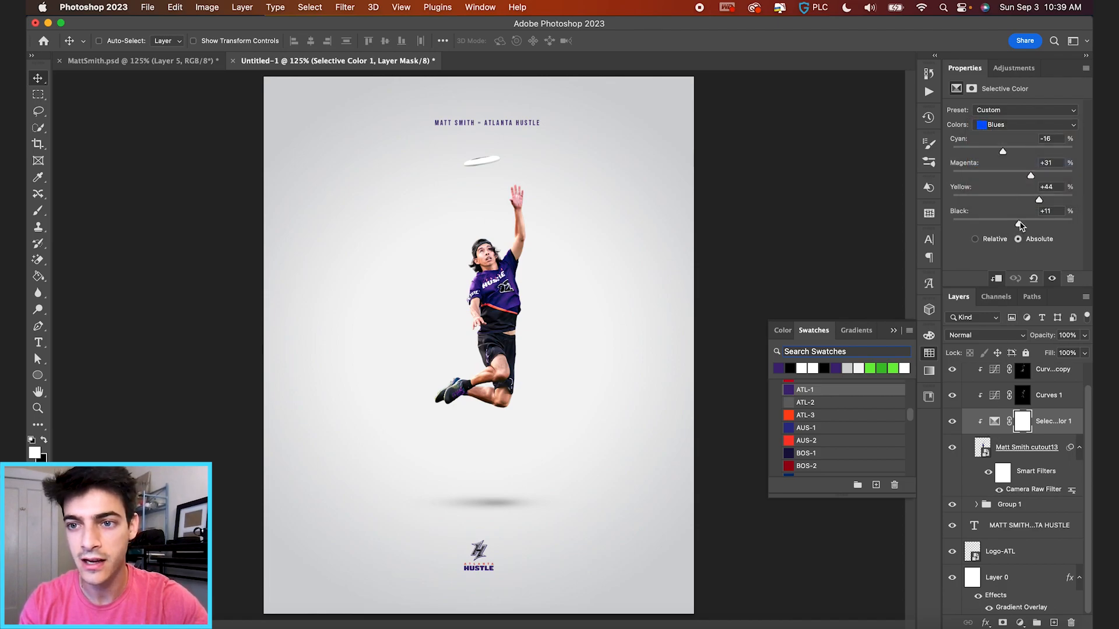
{"action": "left_click_drag", "start_coordinate": [1017, 226], "coordinate": [1009, 226]}
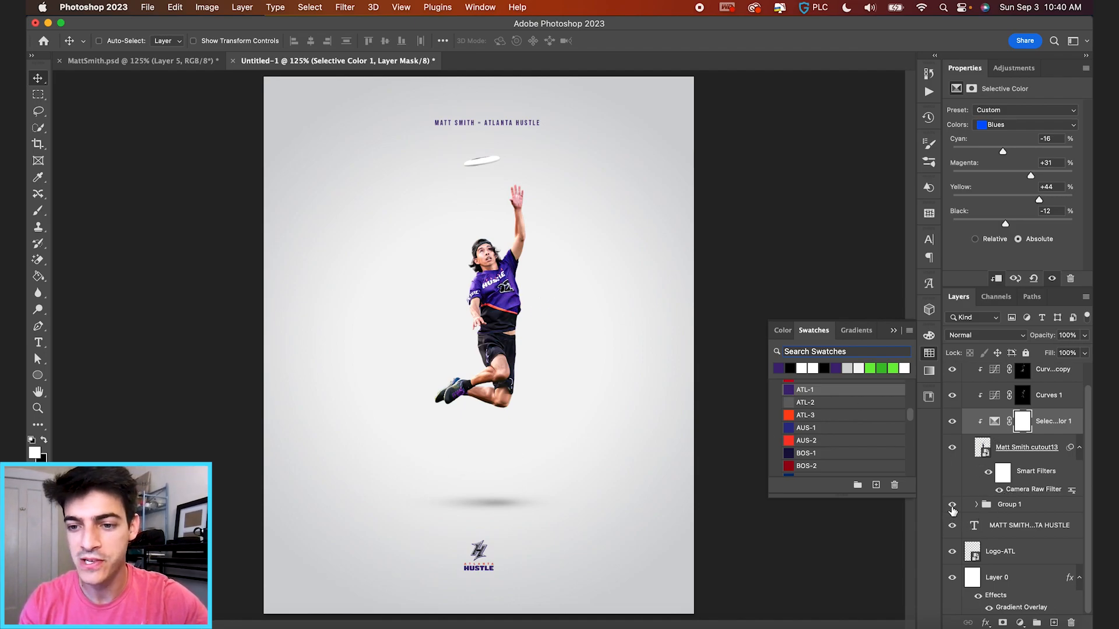
Compare the player with the shadow, colour adjustments and smart filter hidden and shown, then collapse Group 2.
{"action": "left_click", "coordinate": [952, 506]}
{"action": "left_click", "coordinate": [988, 475]}
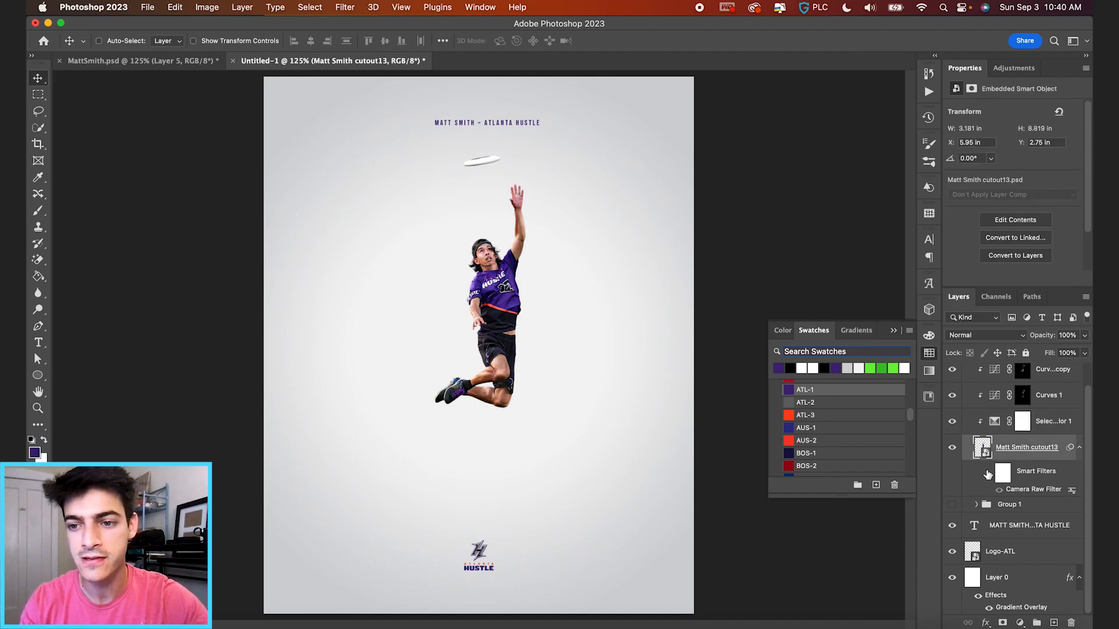
{"action": "scroll", "coordinate": [987, 475], "scroll_direction": "up", "scroll_amount": 1}
{"action": "left_click_drag", "start_coordinate": [954, 447], "coordinate": [954, 399]}
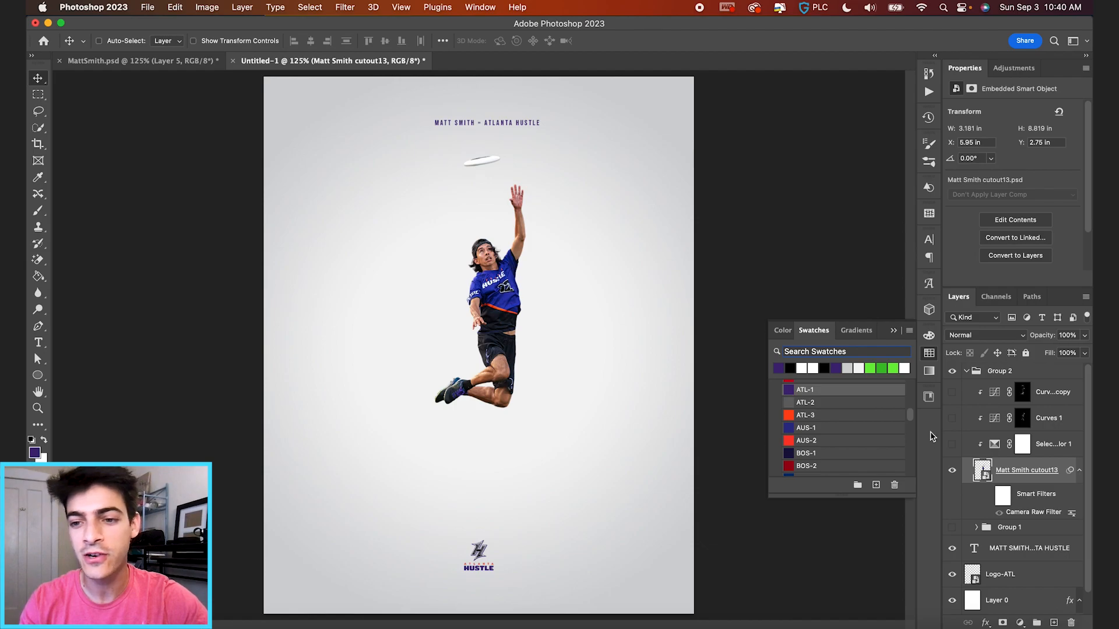
{"action": "left_click_drag", "start_coordinate": [954, 401], "coordinate": [953, 454]}
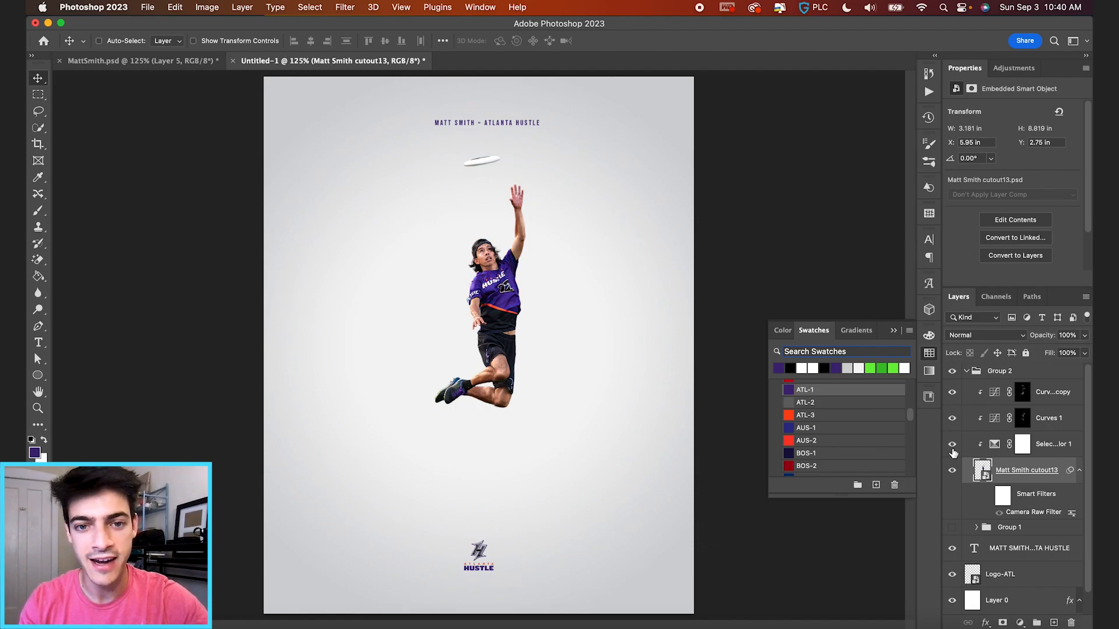
{"action": "left_click", "coordinate": [952, 528]}
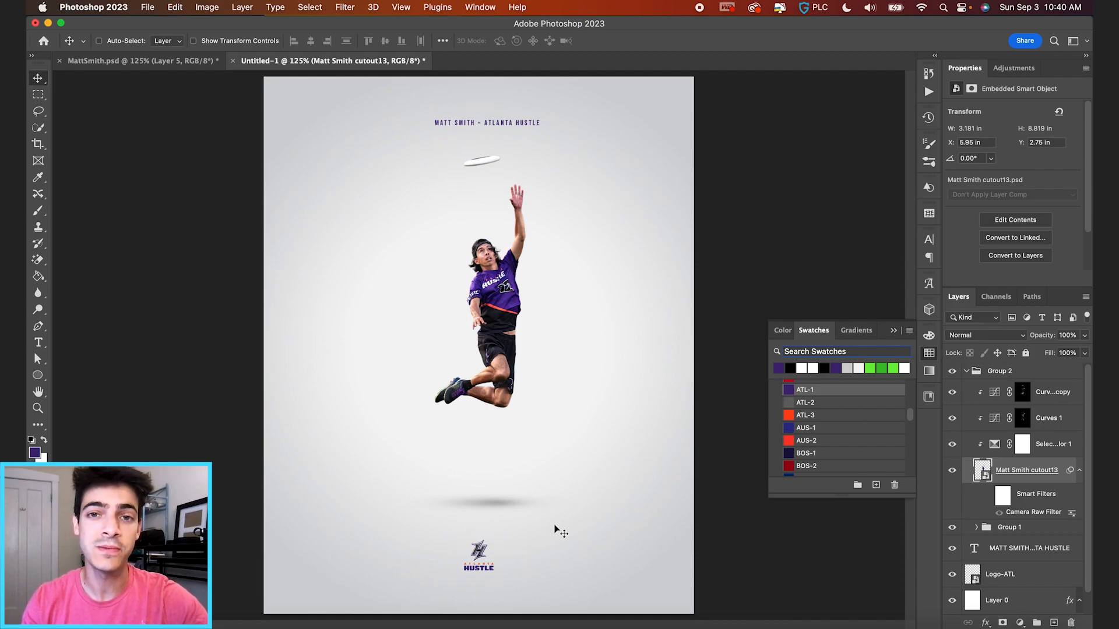
{"action": "left_click", "coordinate": [988, 496]}
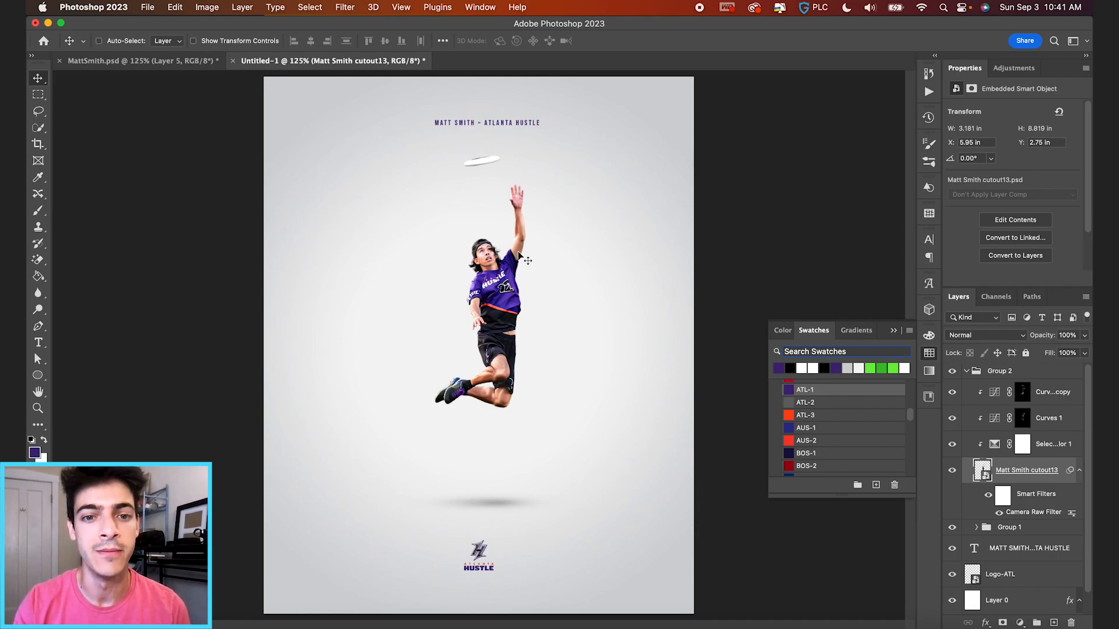
{"action": "left_click", "coordinate": [966, 372]}
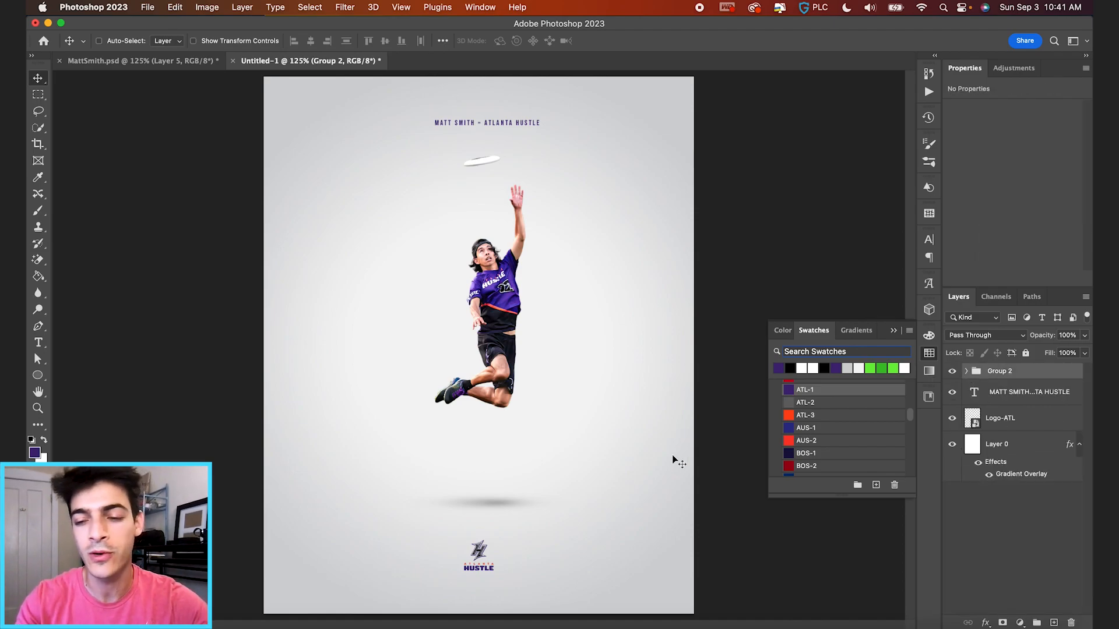
Create a new layer above Group 2 filled entirely with 50% gray.
{"action": "key", "text": "super+shift+alt+n"}
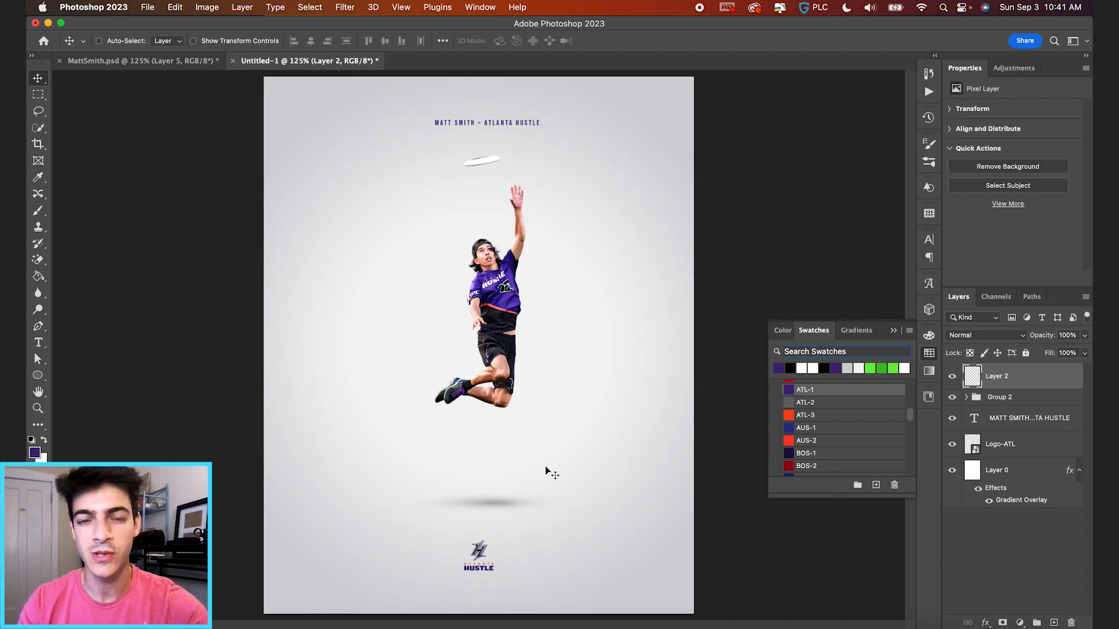
{"action": "key", "text": "super+a"}
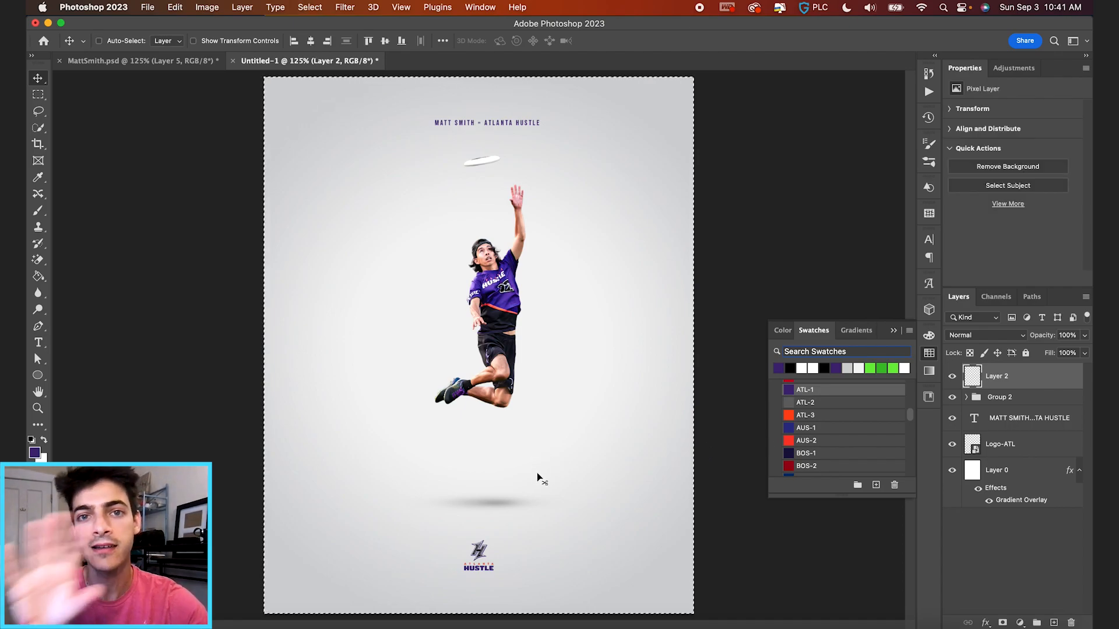
{"action": "key", "text": "w"}
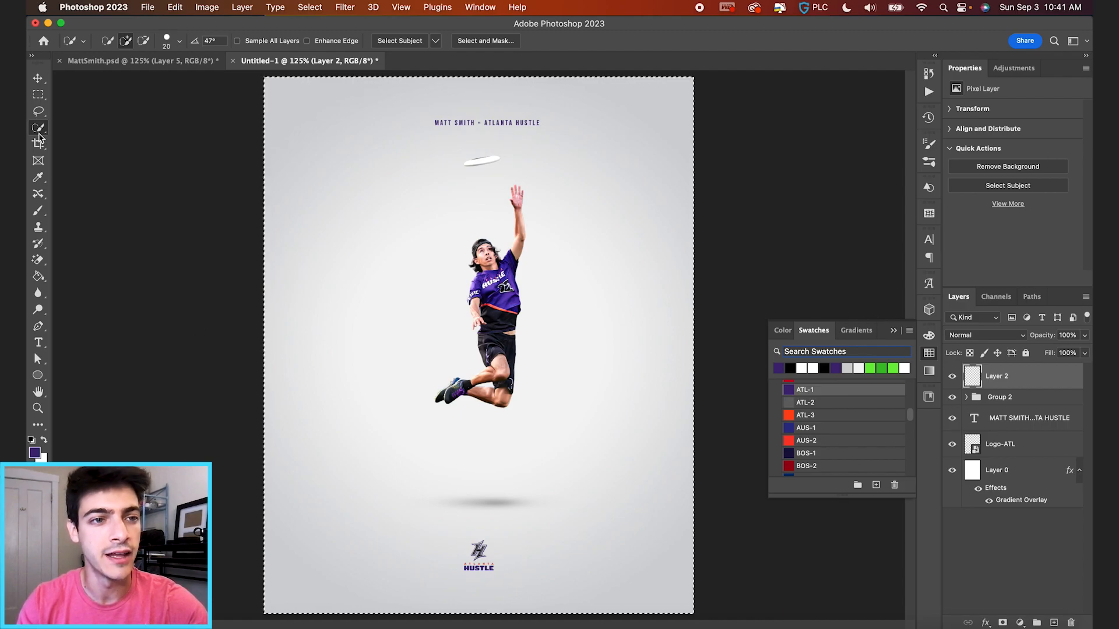
{"action": "right_click", "coordinate": [551, 315]}
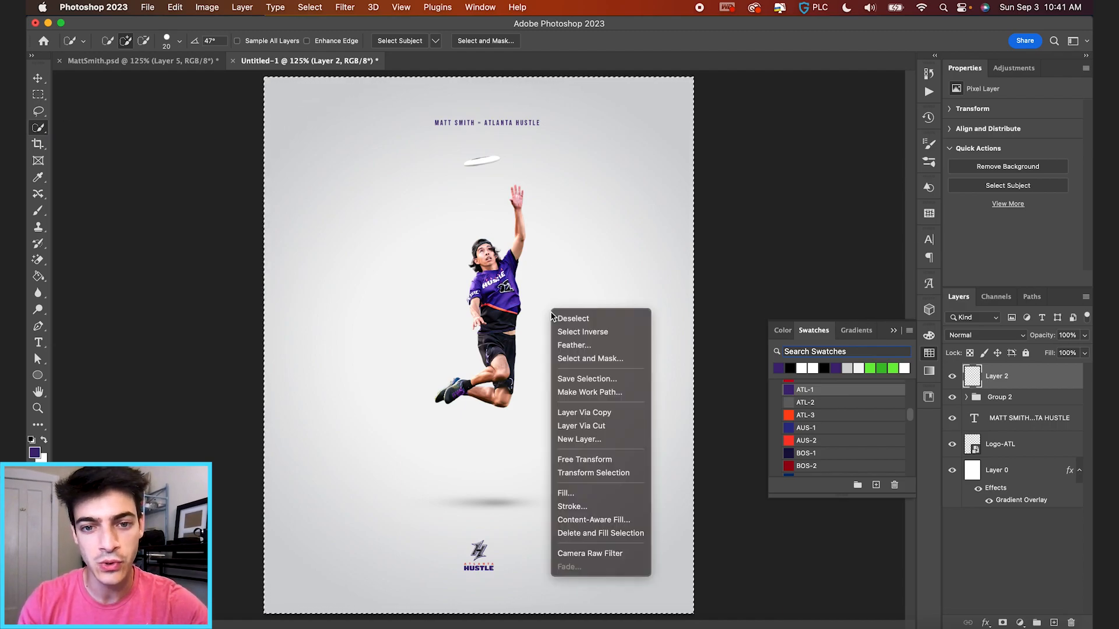
{"action": "left_click", "coordinate": [593, 495]}
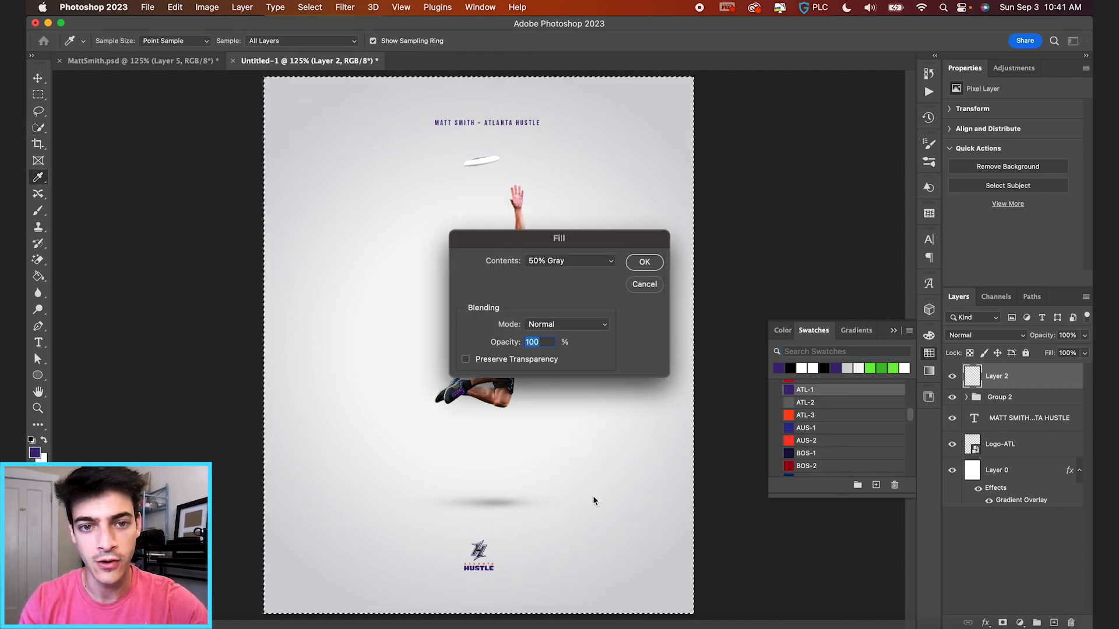
{"action": "left_click", "coordinate": [644, 262]}
{"action": "key", "text": "super+d"}
Convert the gray layer for smart filters and apply Add Noise at about 26%.
{"action": "left_click", "coordinate": [345, 7]}
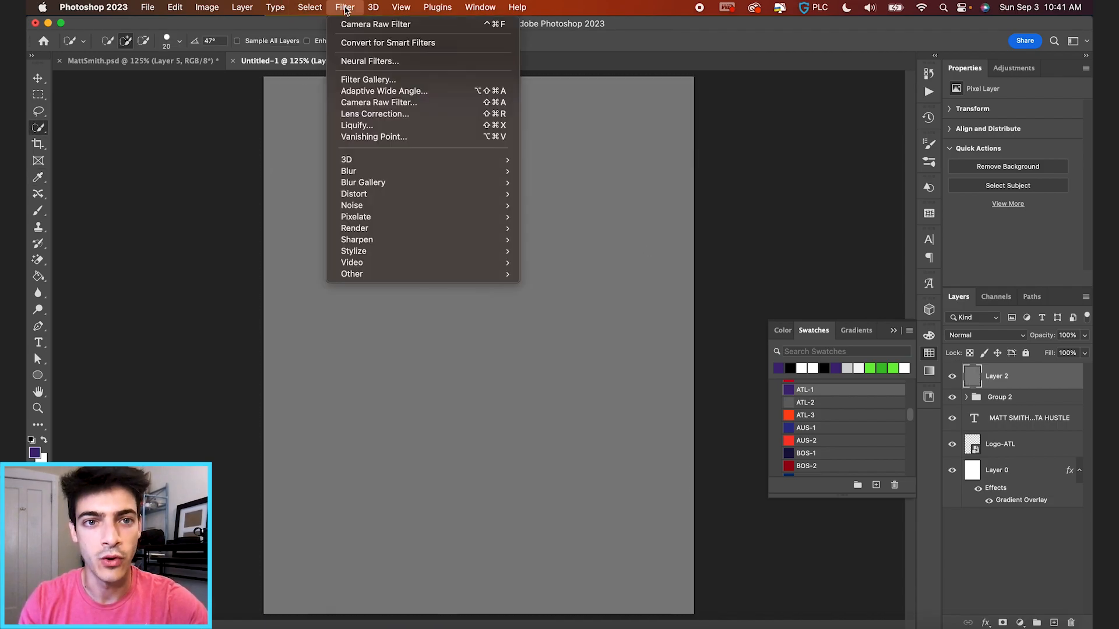
{"action": "left_click", "coordinate": [354, 43]}
{"action": "left_click", "coordinate": [345, 7]}
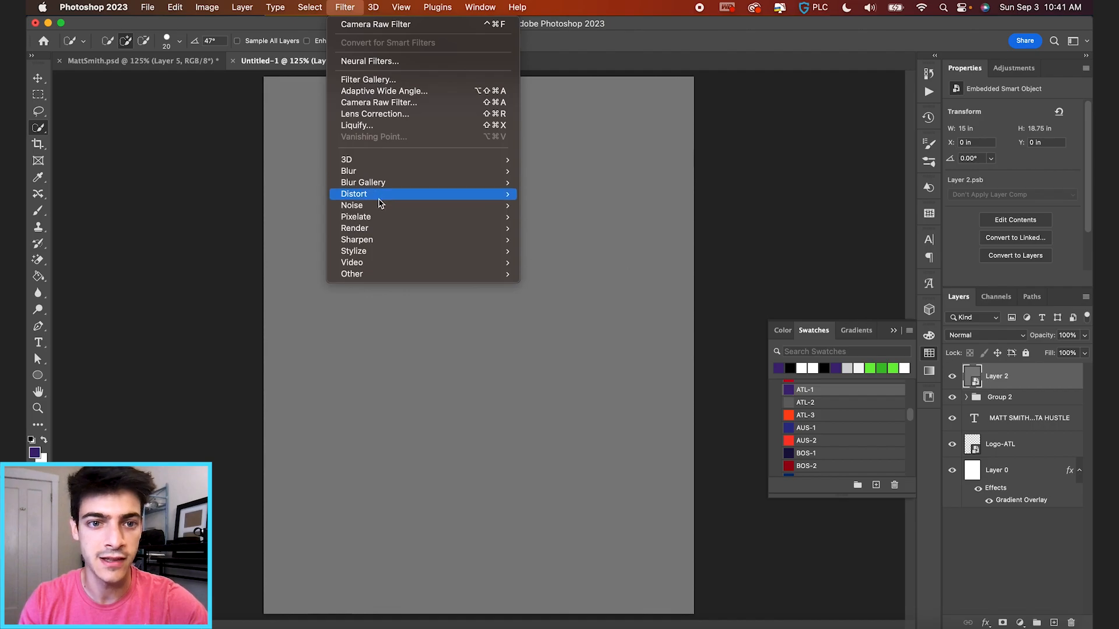
{"action": "mouse_move", "coordinate": [380, 205]}
{"action": "left_click", "coordinate": [551, 205]}
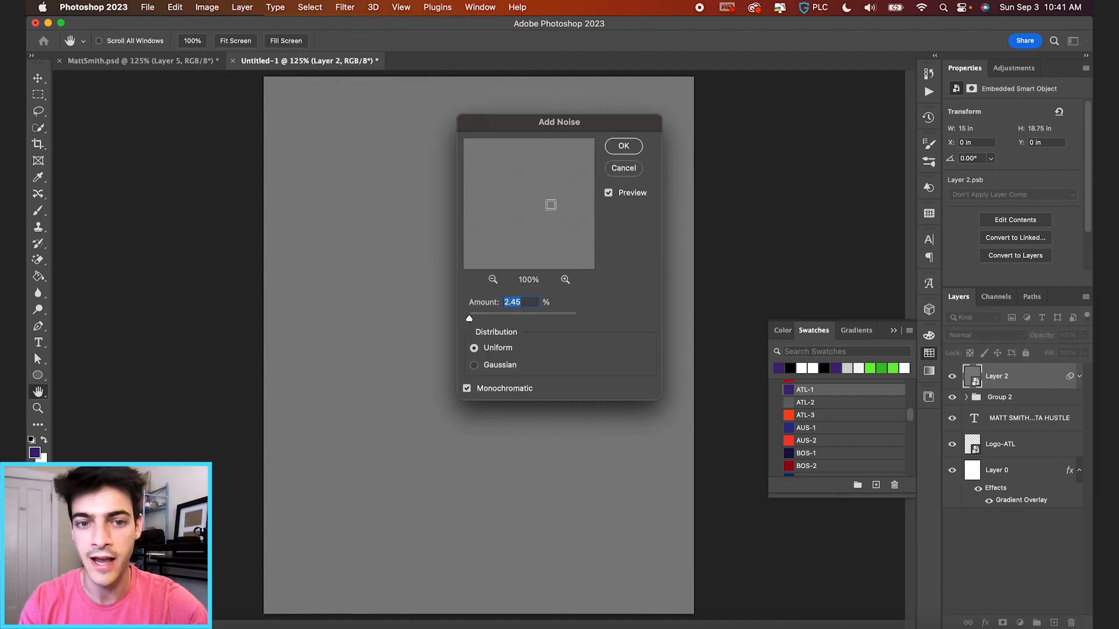
{"action": "left_click_drag", "start_coordinate": [469, 319], "coordinate": [471, 321]}
{"action": "key", "text": "Return"}
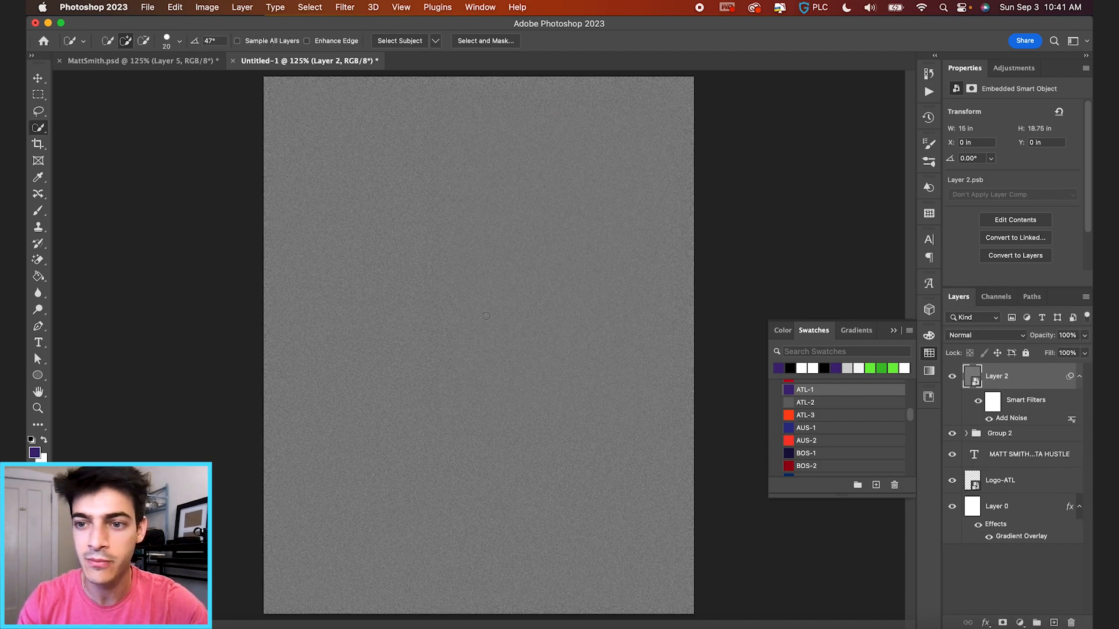
Set the noise Layer 2 to Hard Light blend mode at 50% opacity.
{"action": "left_click", "coordinate": [997, 337]}
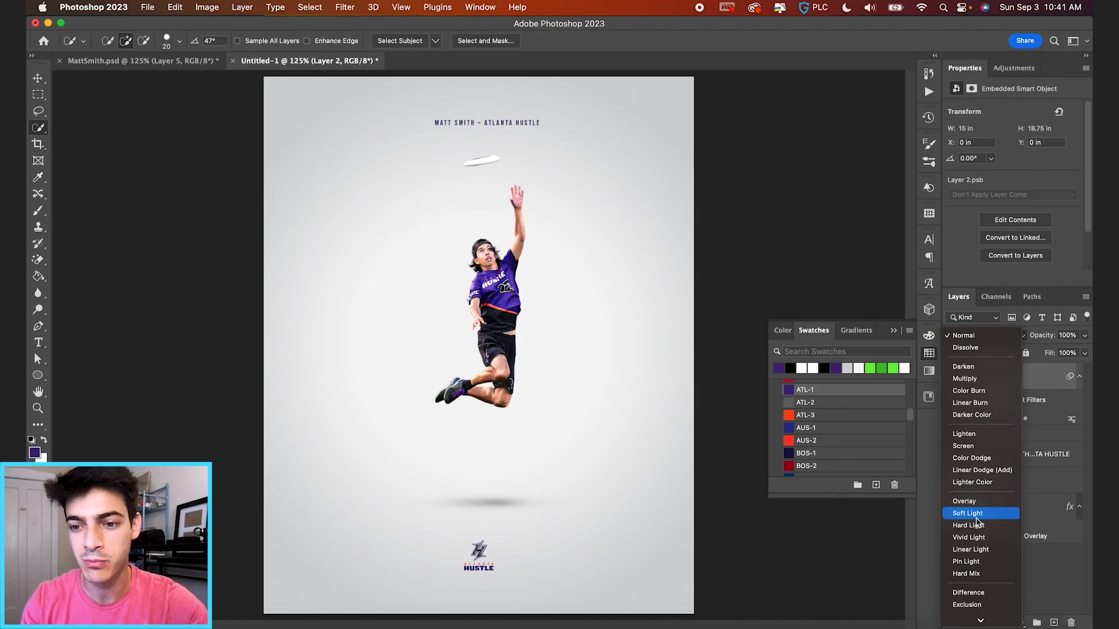
{"action": "left_click", "coordinate": [978, 527]}
{"action": "left_click_drag", "start_coordinate": [1042, 336], "coordinate": [1013, 339]}
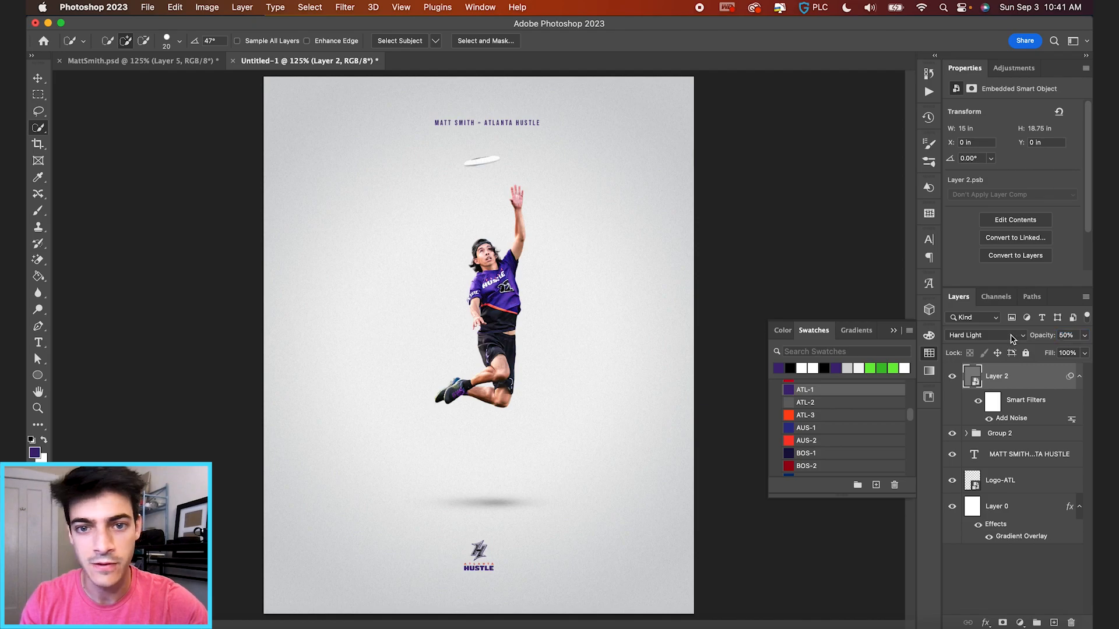
{"action": "scroll", "coordinate": [596, 283], "scroll_direction": "up", "scroll_amount": 5}
{"action": "scroll", "coordinate": [596, 283], "scroll_direction": "down", "scroll_amount": 5}
{"action": "key", "text": "v"}
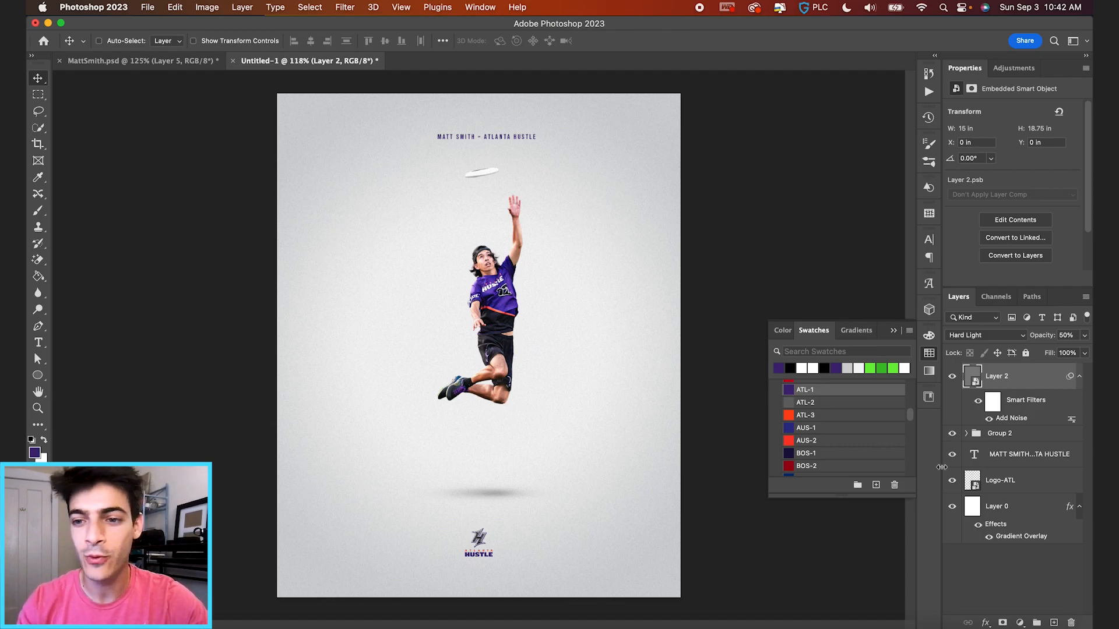
Add a Color Lookup adjustment layer and choose 3Strip.look after trying 2Strip.look.
{"action": "left_click", "coordinate": [1020, 622]}
{"action": "mouse_move", "coordinate": [1040, 622]}
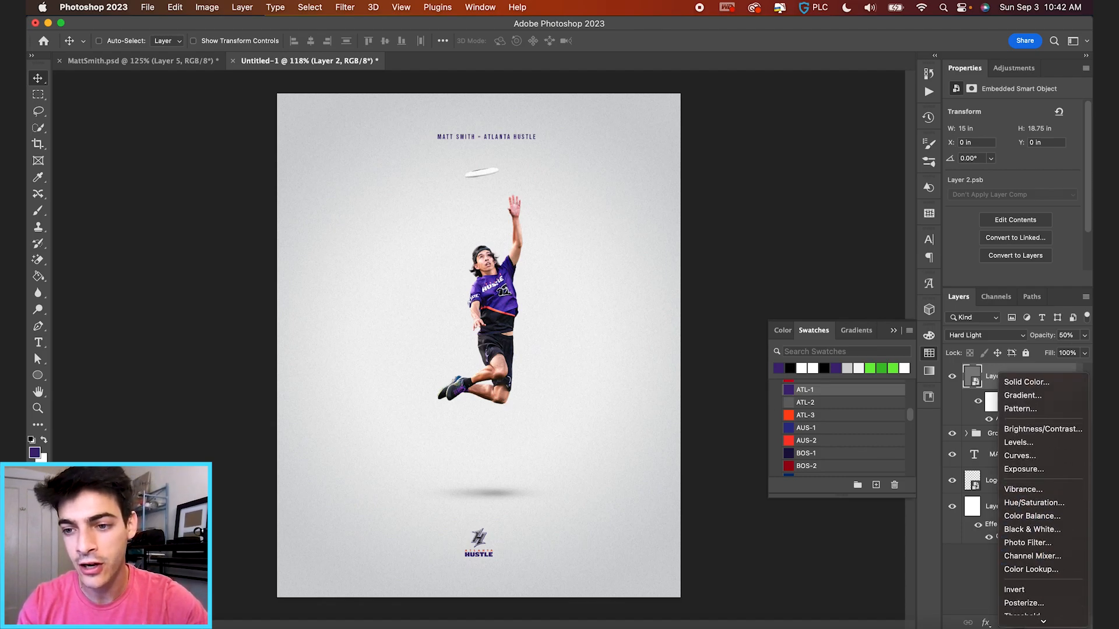
{"action": "left_click", "coordinate": [1037, 548]}
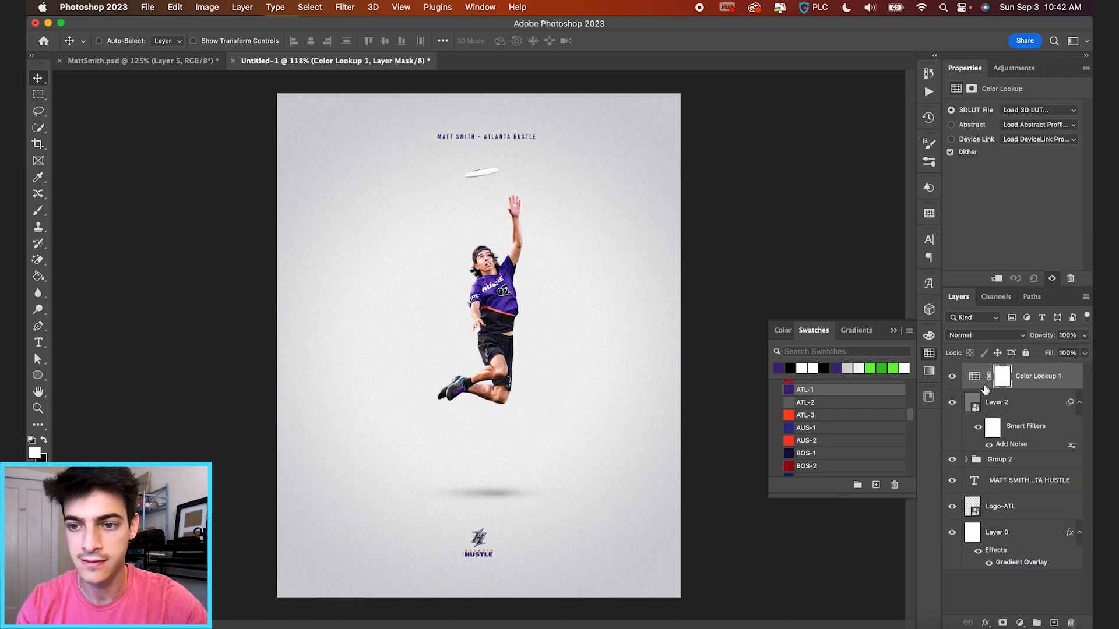
{"action": "left_click", "coordinate": [1035, 110]}
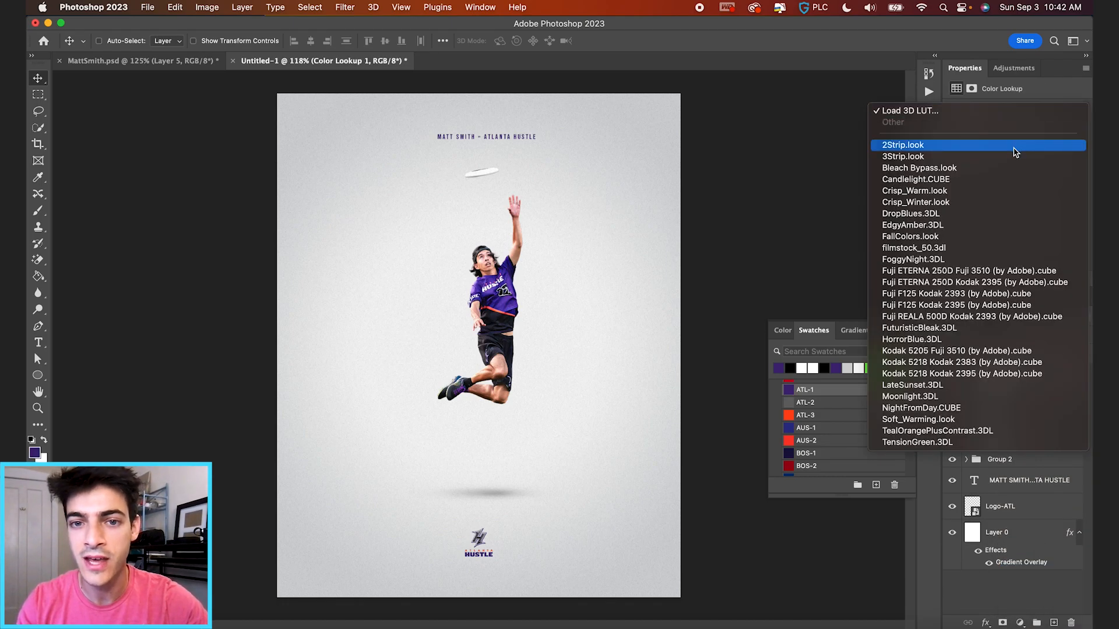
{"action": "left_click", "coordinate": [1018, 145]}
{"action": "left_click", "coordinate": [1018, 111]}
{"action": "left_click", "coordinate": [1015, 122]}
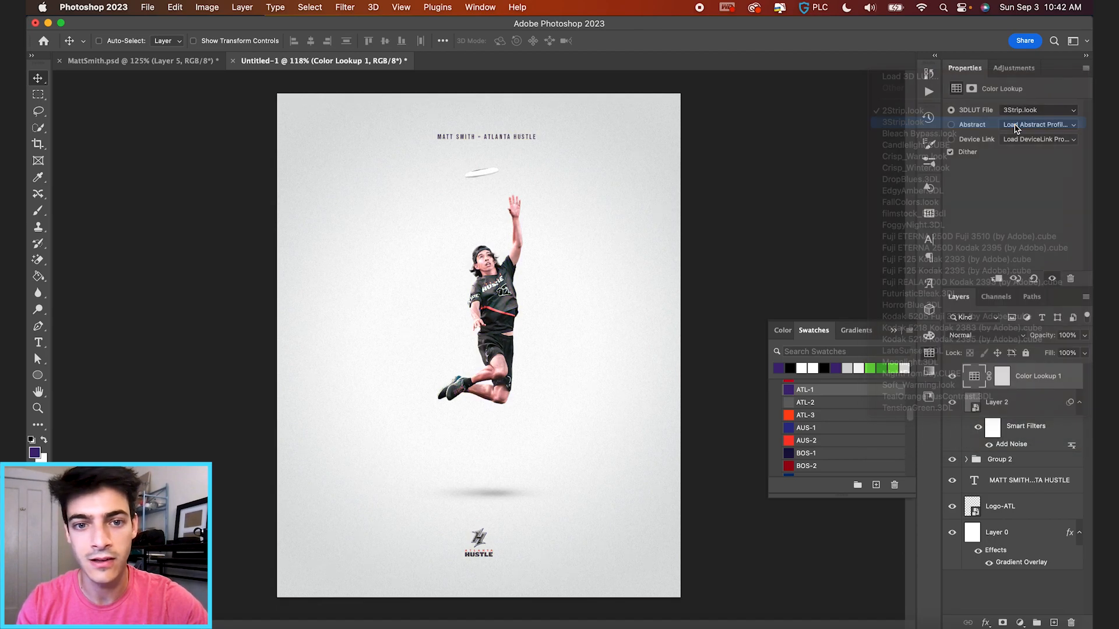
Lower the grade to 45% opacity and group it with the noise layer as Group 3.
{"action": "left_click", "coordinate": [953, 378]}
{"action": "left_click", "coordinate": [953, 378]}
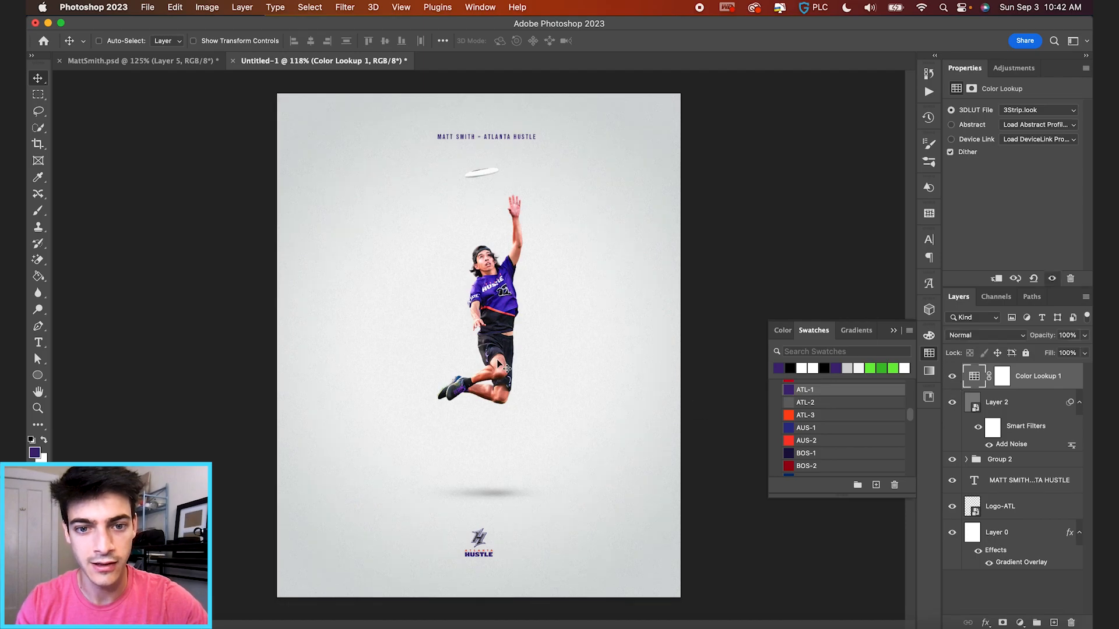
{"action": "left_click_drag", "start_coordinate": [1054, 339], "coordinate": [1007, 339]}
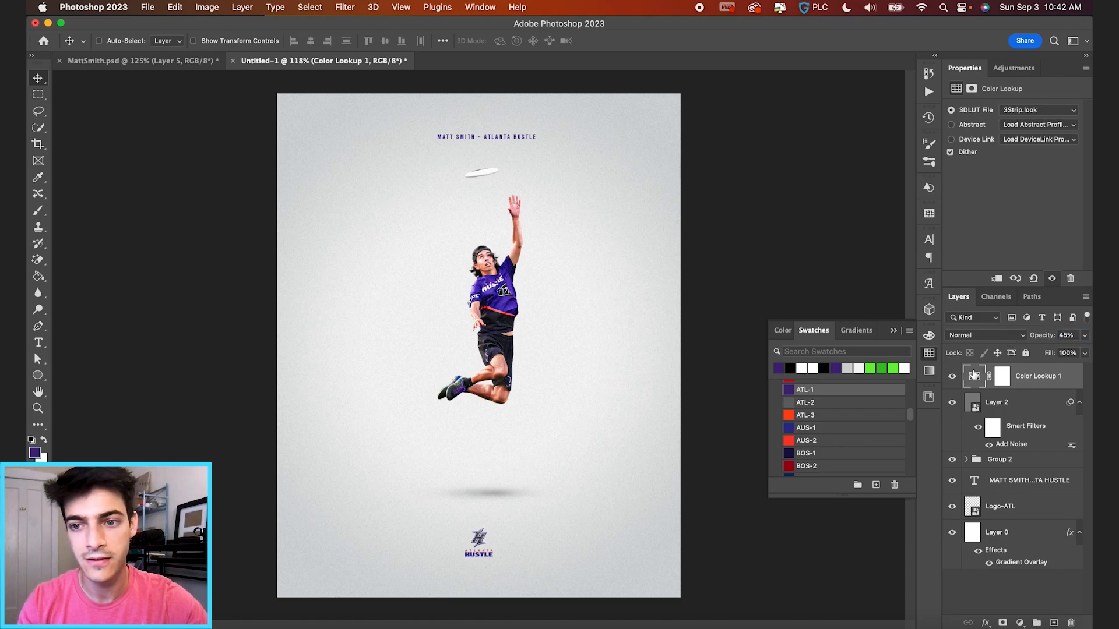
{"action": "left_click", "coordinate": [954, 380]}
{"action": "left_click", "coordinate": [953, 380]}
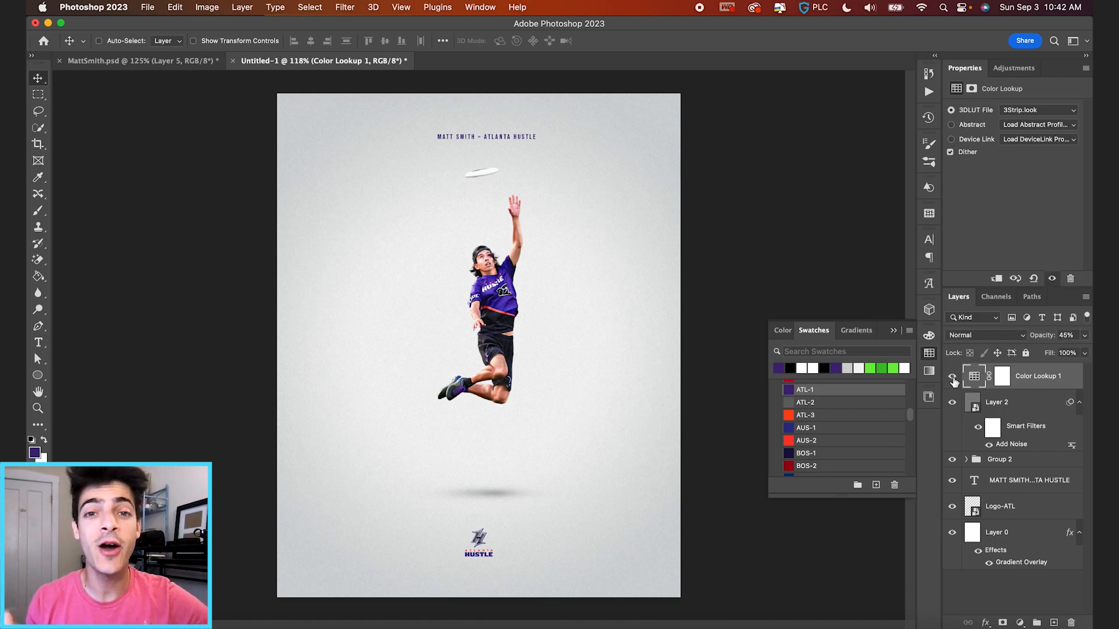
{"action": "left_click", "coordinate": [1016, 405], "text": "shift"}
{"action": "left_click", "coordinate": [1036, 623]}
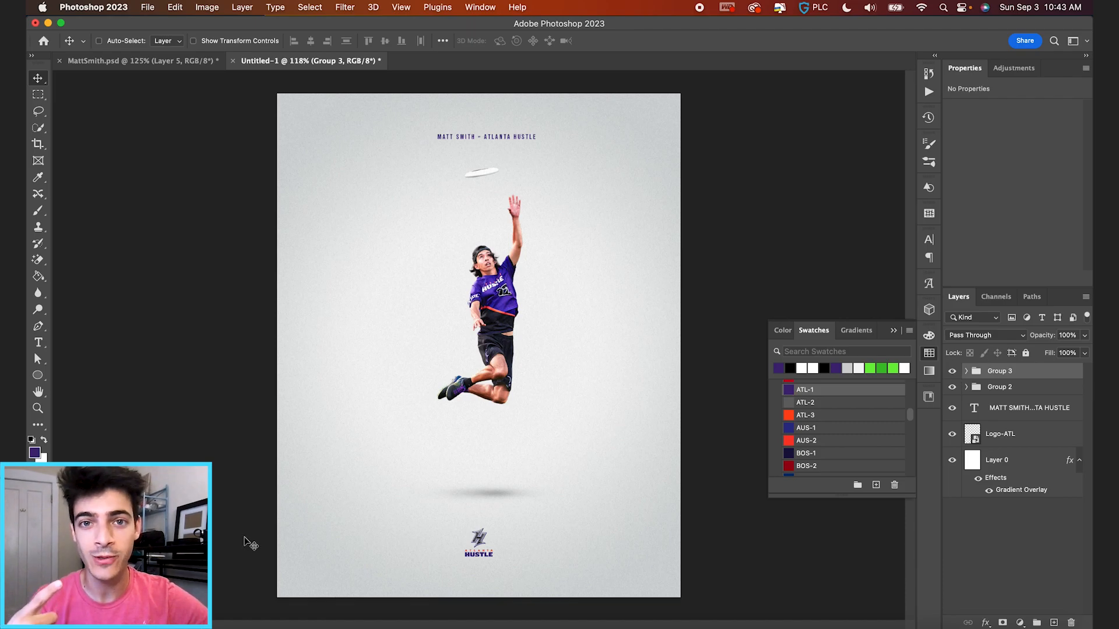